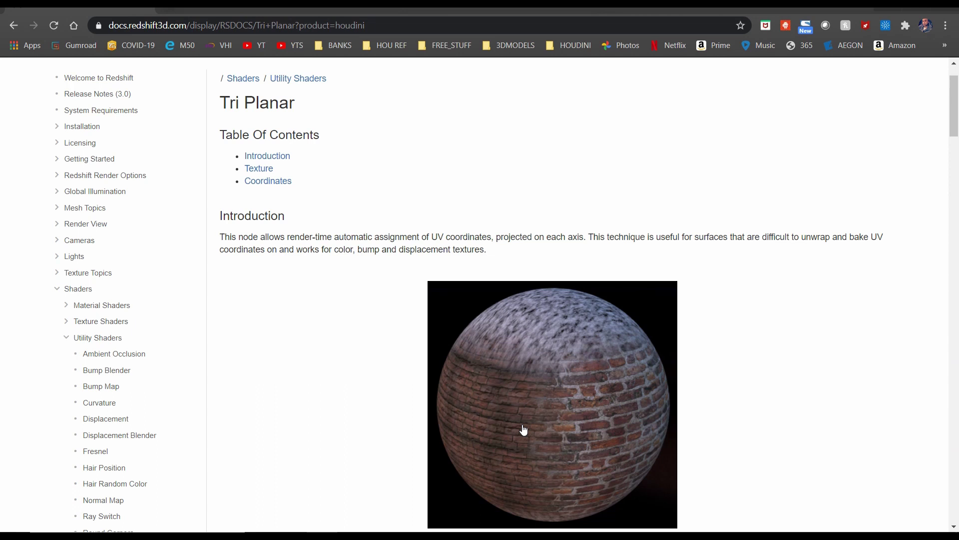
# Step: Switch to Houdini and add a Geometry object named box at the object level
pyautogui.hotkey('alt', 'Tab')
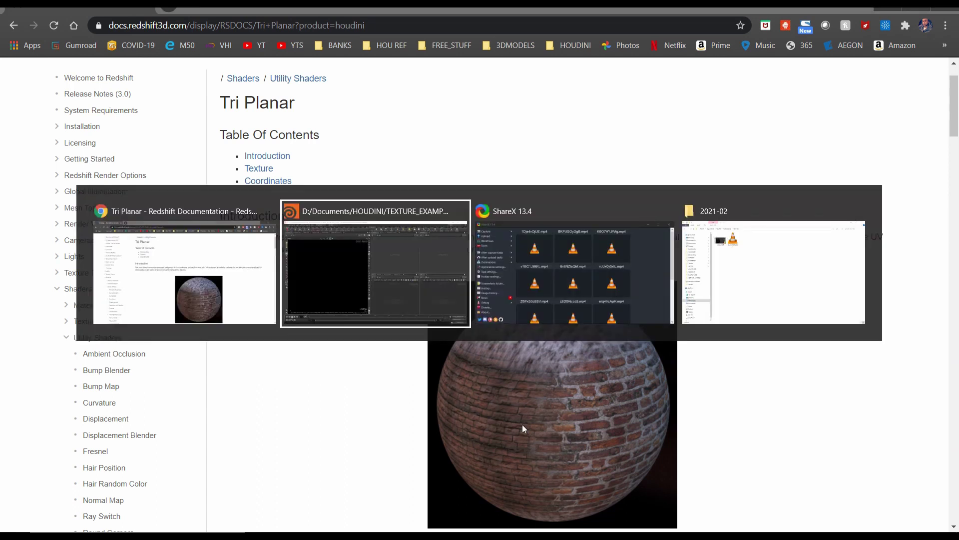
pyautogui.press('Tab')
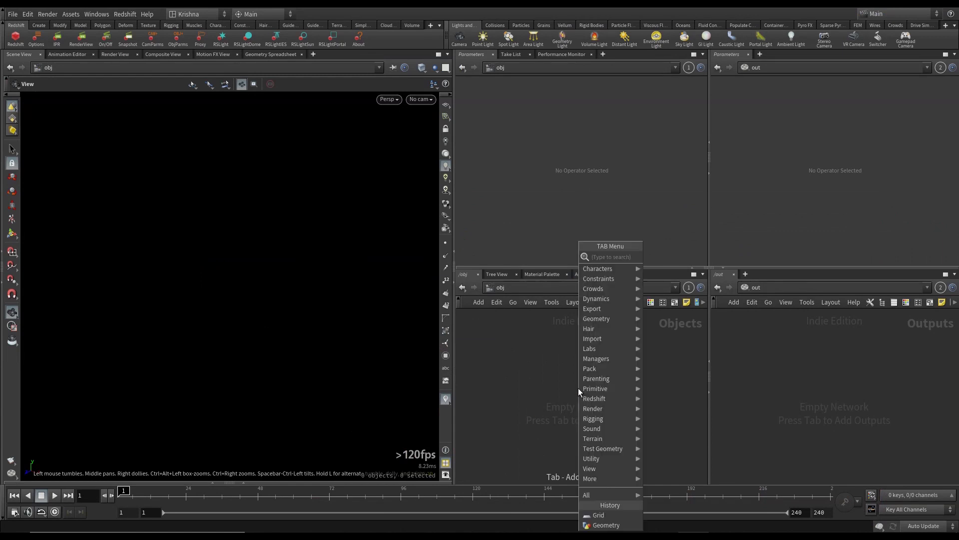
pyautogui.click(689, 255)
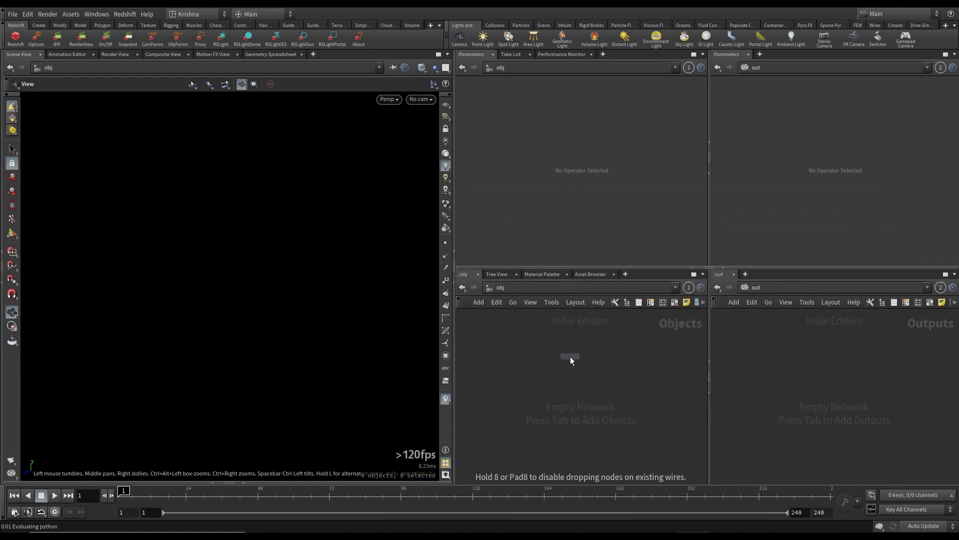
pyautogui.click(571, 356)
pyautogui.doubleClick(587, 357)
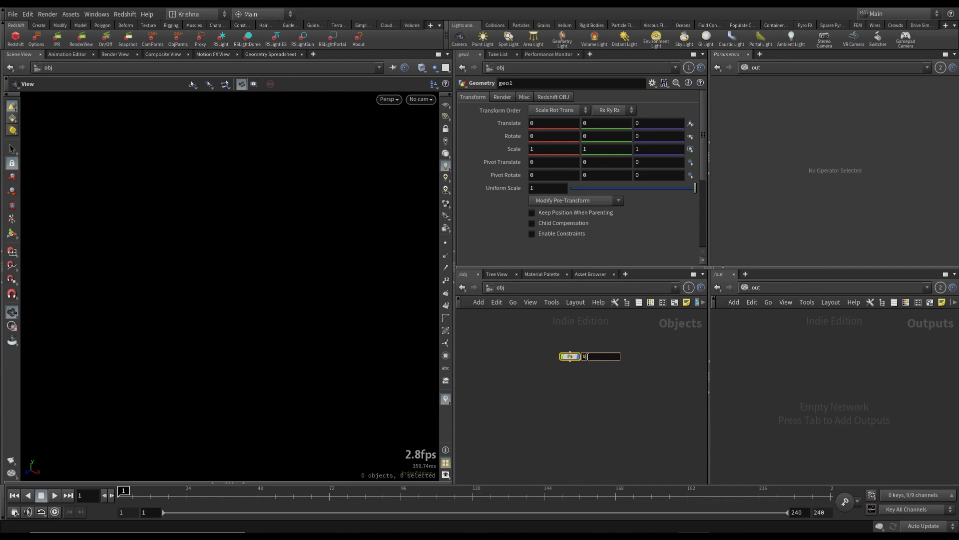
pyautogui.write('box')
pyautogui.press('Return')
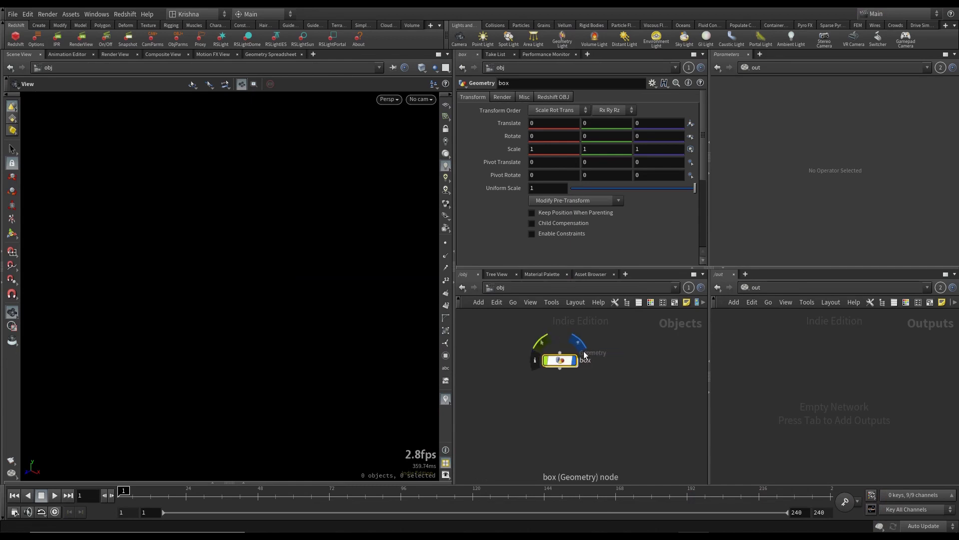
# Step: Check the installed Redshift plugin version and its Houdini build, and close the information dialog
pyautogui.click(358, 44)
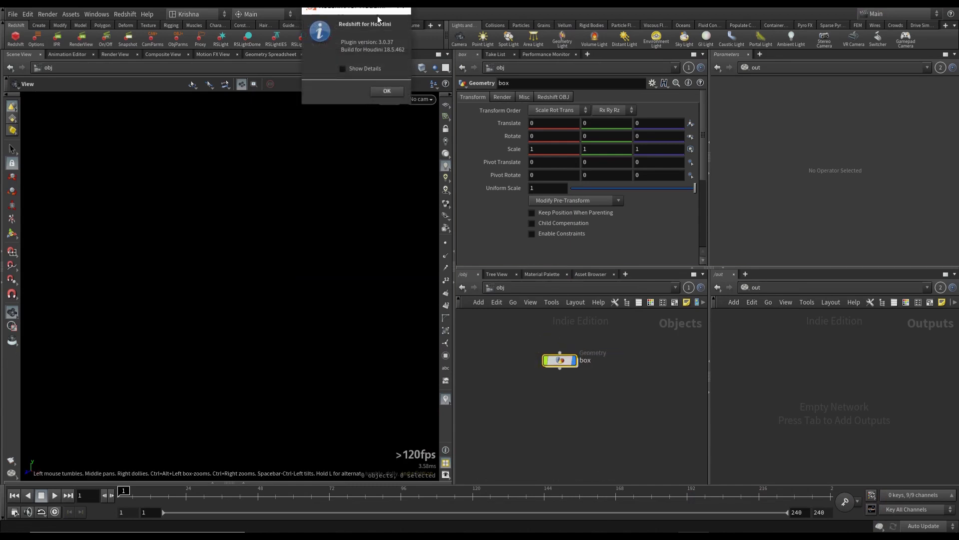
pyautogui.moveTo(377, 16); pyautogui.dragTo(363, 152)
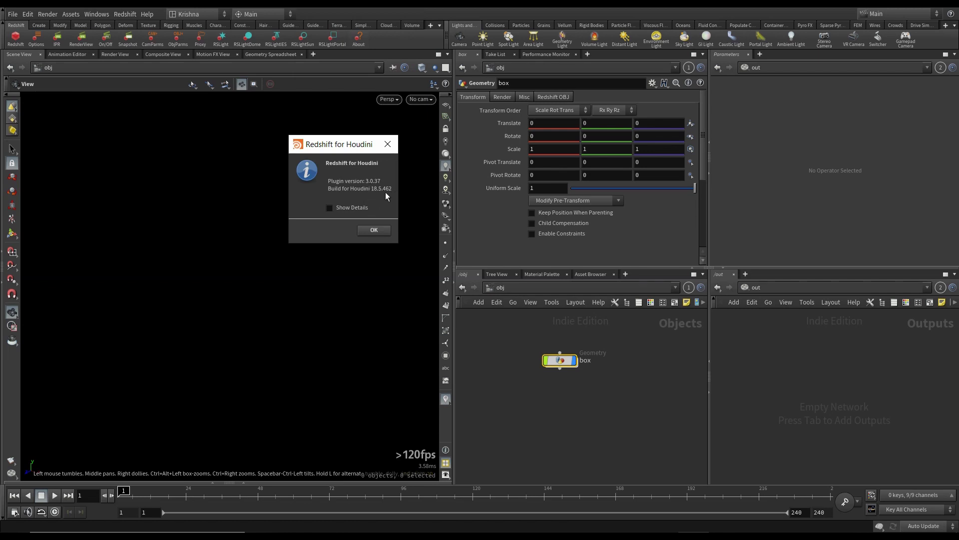
pyautogui.click(375, 229)
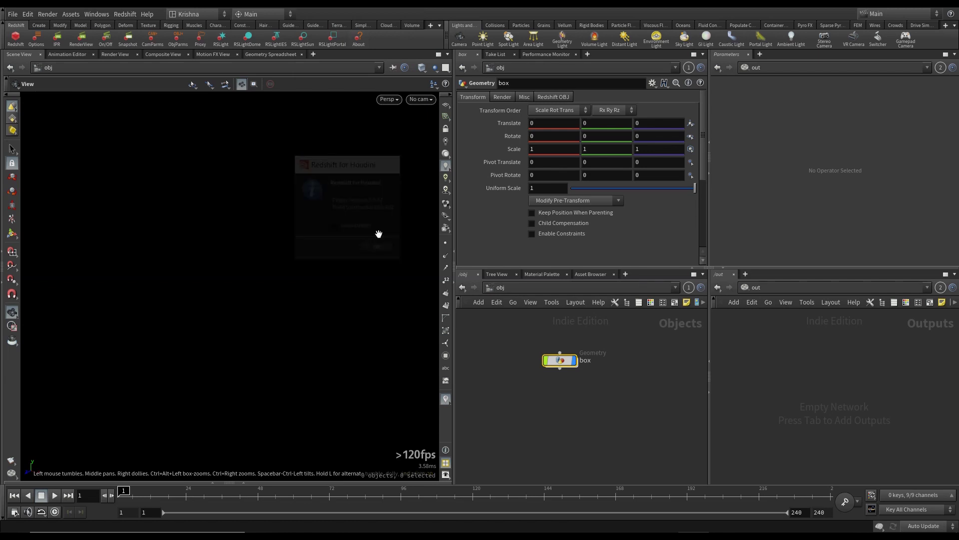
# Step: Save the scene and create a Box node inside the box geometry object
pyautogui.hotkey('ctrl', 's')
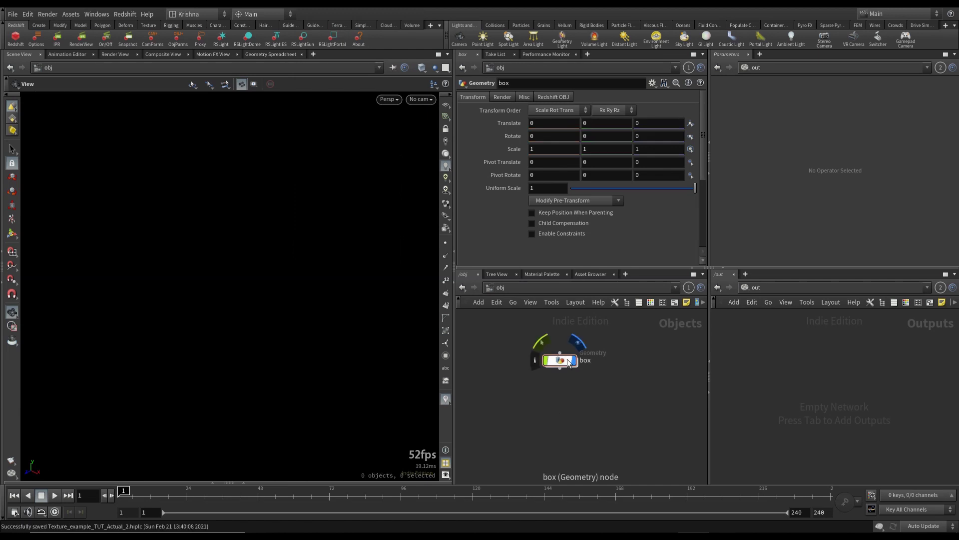
pyautogui.doubleClick(560, 360)
pyautogui.press('Tab')
pyautogui.write('box')
pyautogui.press('Return')
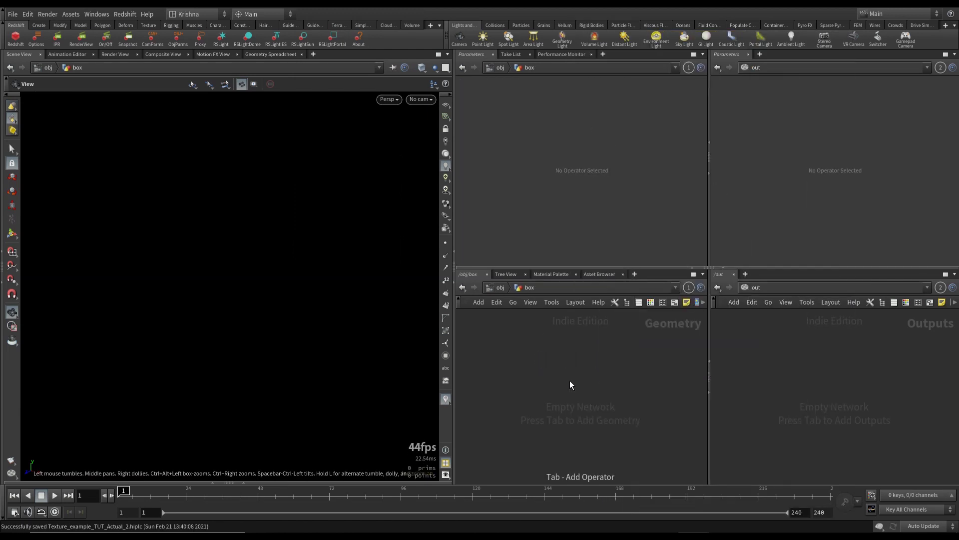
pyautogui.click(571, 382)
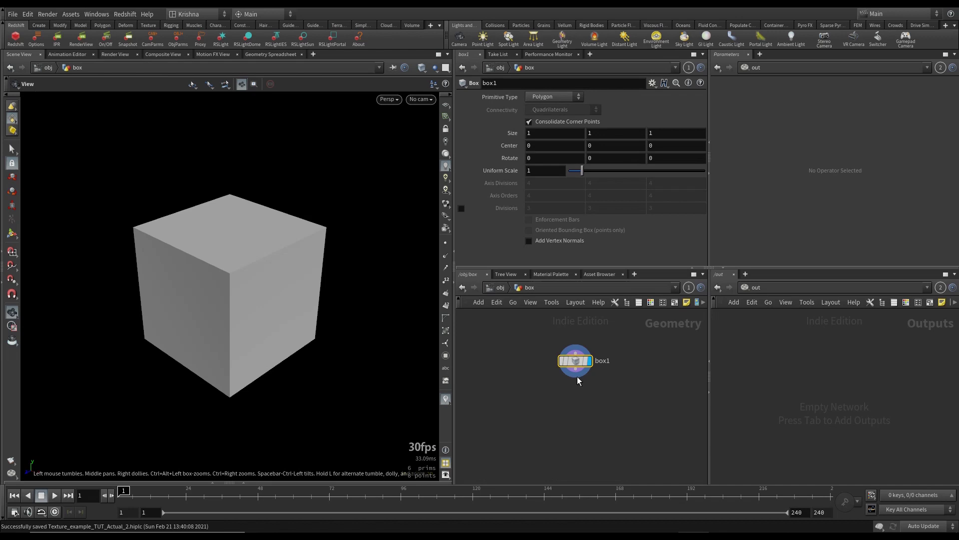
# Step: Add a PolyBevel after the Box node with distance 0.02 and 4 divisions
pyautogui.press('Tab')
pyautogui.write('polybeve')
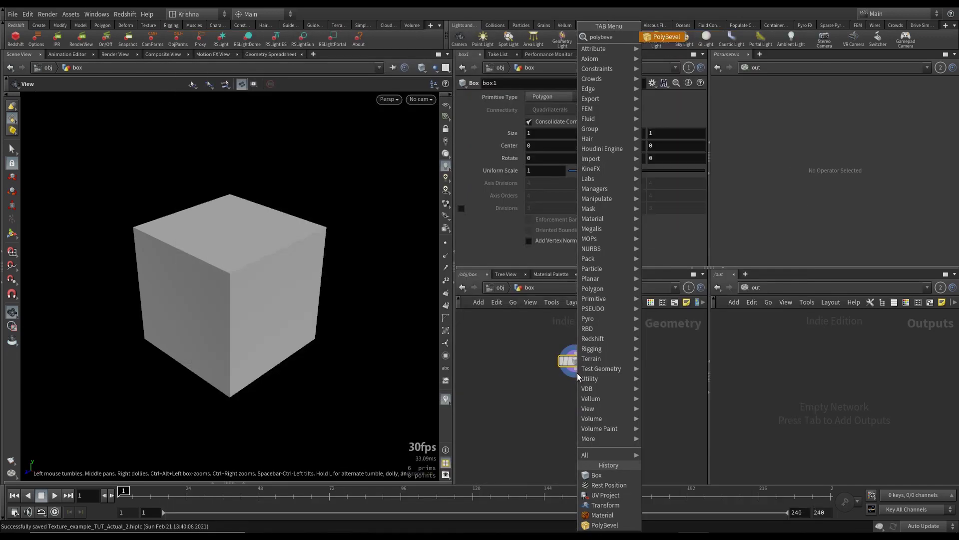
pyautogui.press('Return')
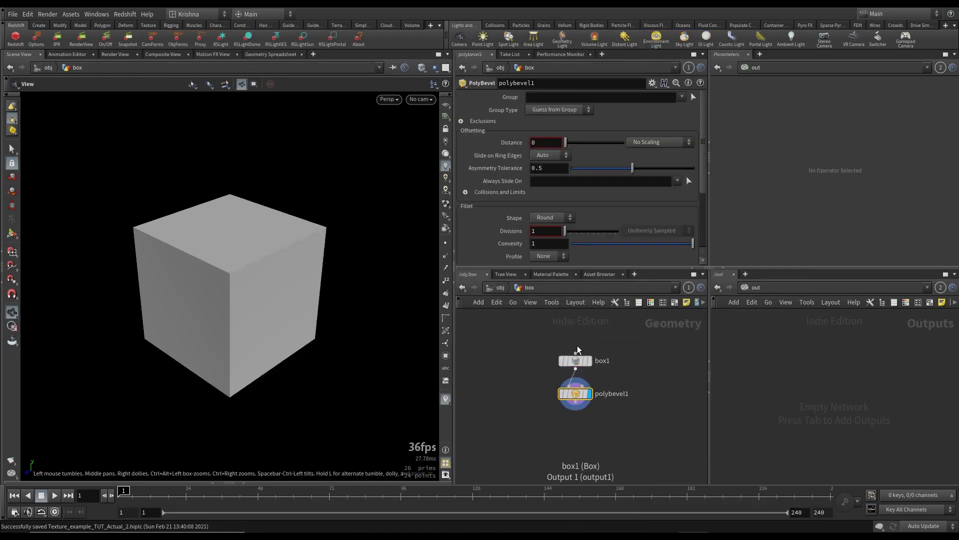
pyautogui.click(548, 146)
pyautogui.write('.02')
pyautogui.press('Return')
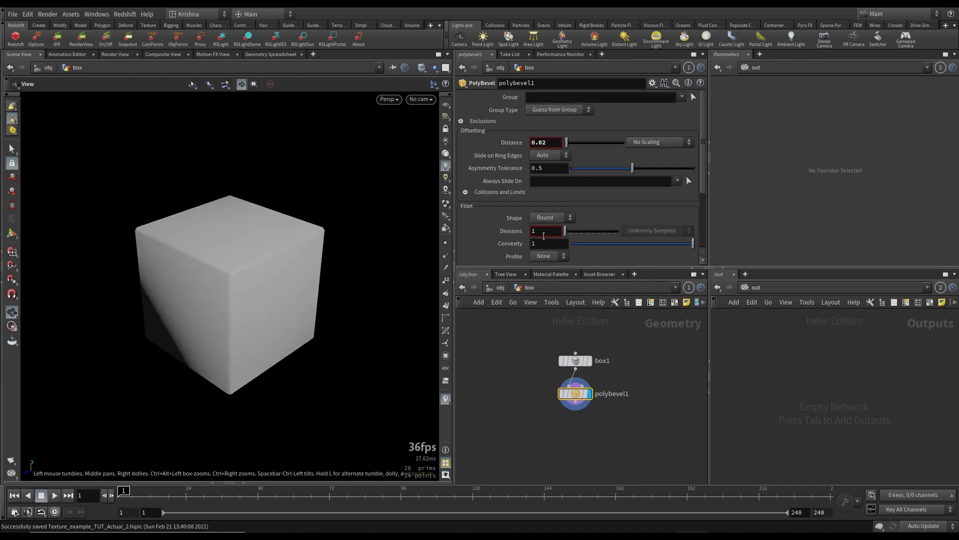
pyautogui.doubleClick(545, 231)
pyautogui.write('4')
pyautogui.press('Return')
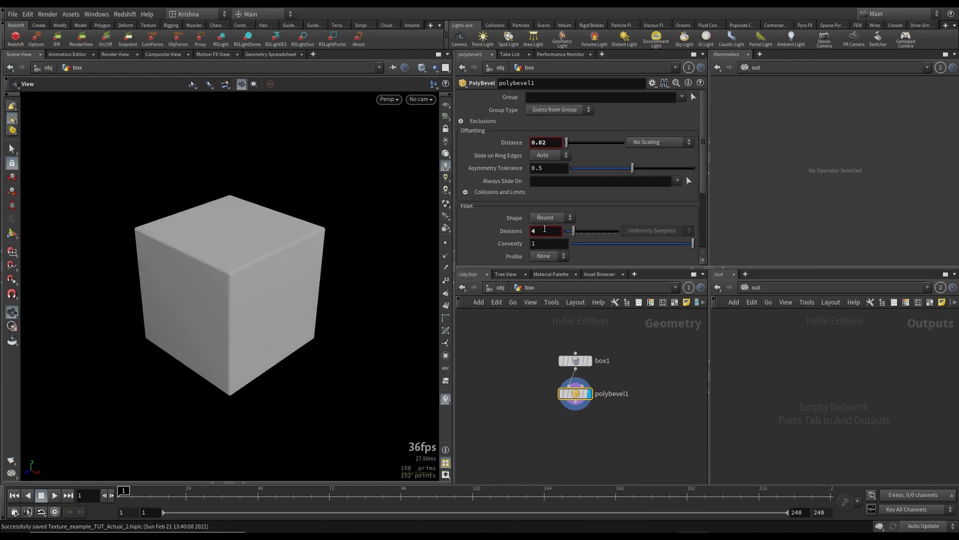
# Step: Create a camera from an angled view of the whole cube and save the scene
pyautogui.moveTo(223, 268); pyautogui.dragTo(240, 260)
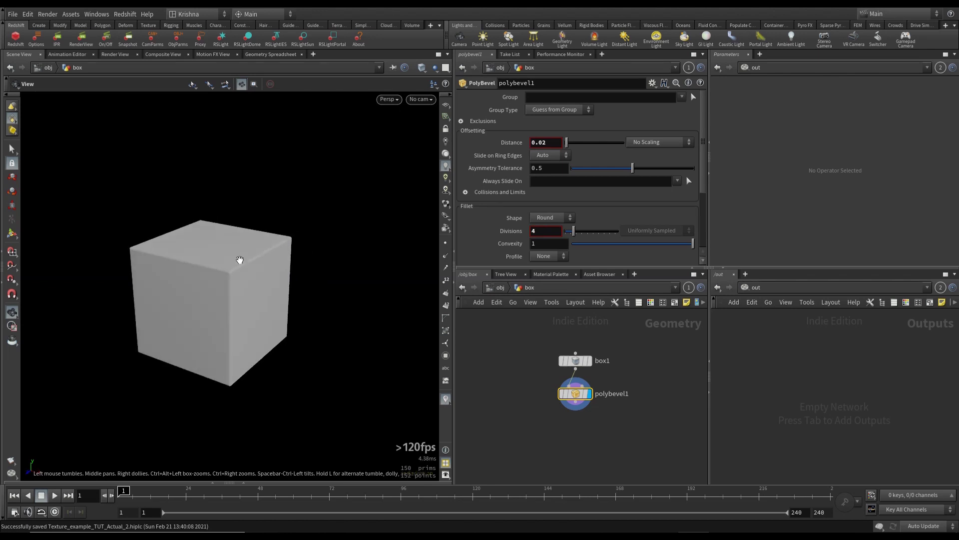
pyautogui.moveTo(240, 260); pyautogui.dragTo(268, 279, button='middle')
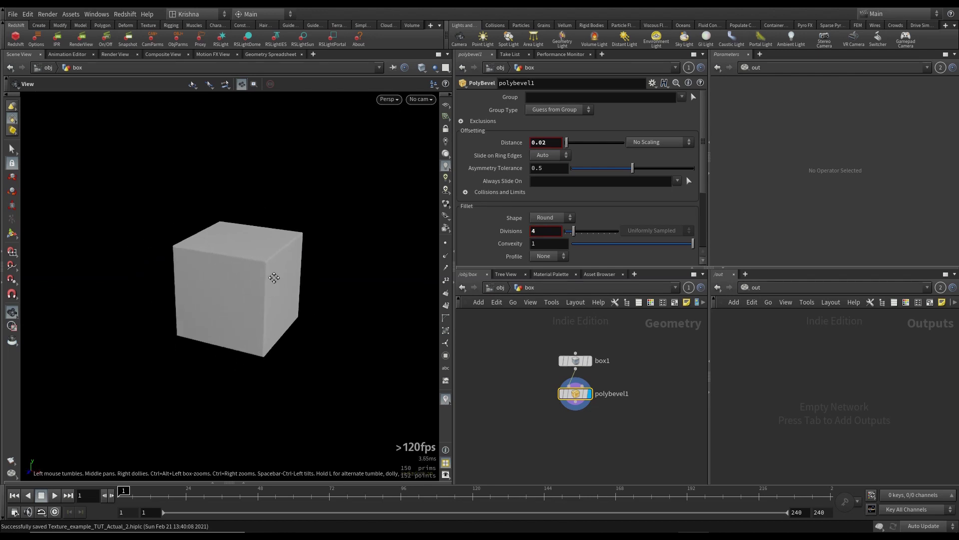
pyautogui.click(460, 37)
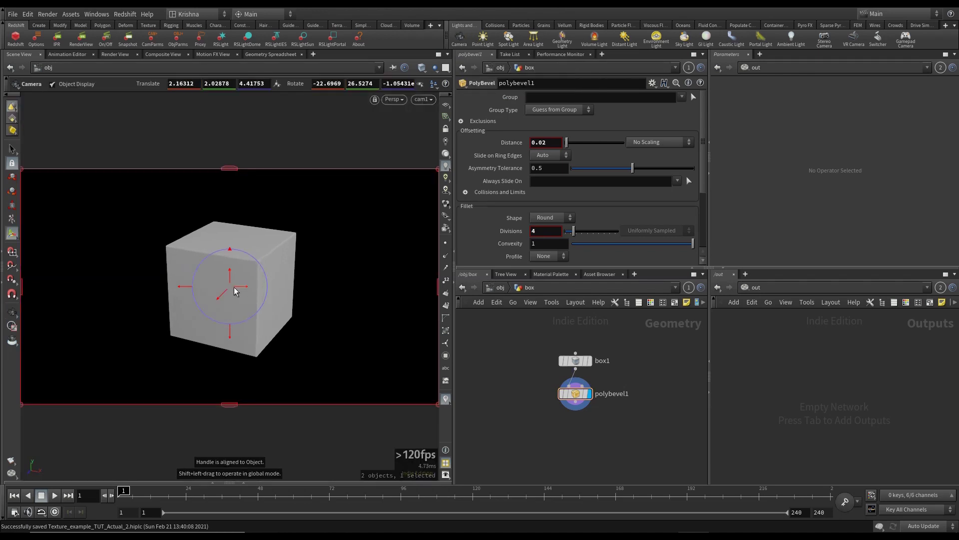
pyautogui.press('Escape')
pyautogui.hotkey('ctrl', 's')
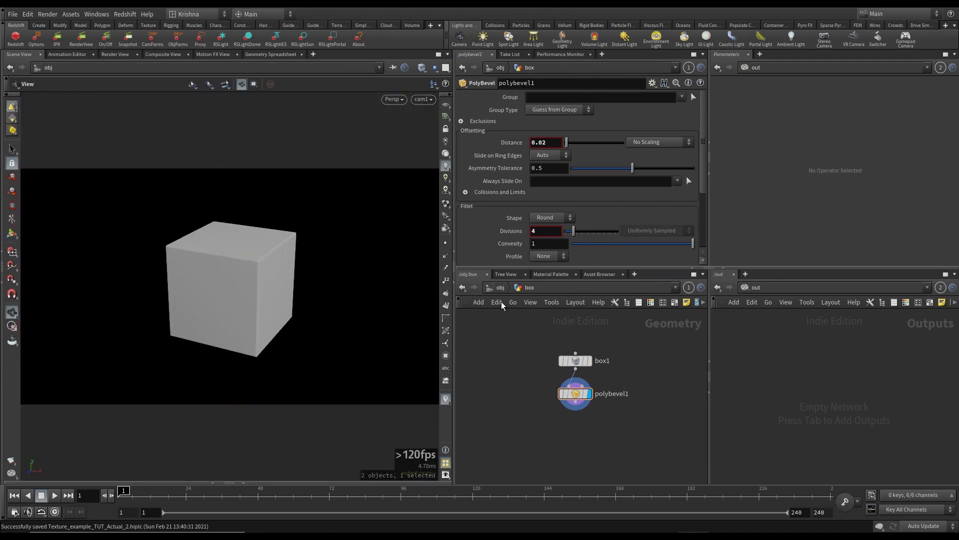
# Step: Return to the object level and add a Redshift light from a new view of the cube
pyautogui.press('u')
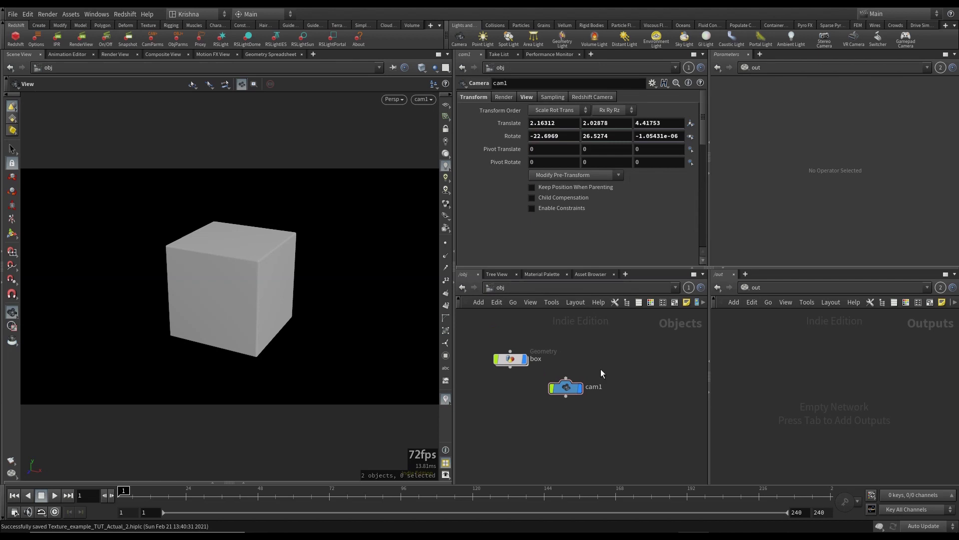
pyautogui.moveTo(235, 241); pyautogui.dragTo(210, 263)
pyautogui.scroll(-1, 206, 273)
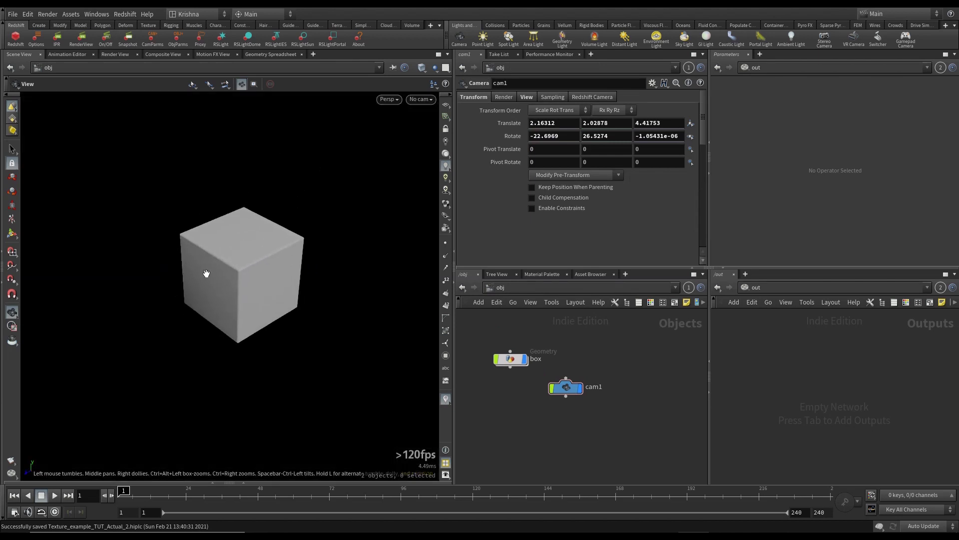
pyautogui.keyDown('ctrl'); pyautogui.click(221, 36); pyautogui.keyUp('ctrl')
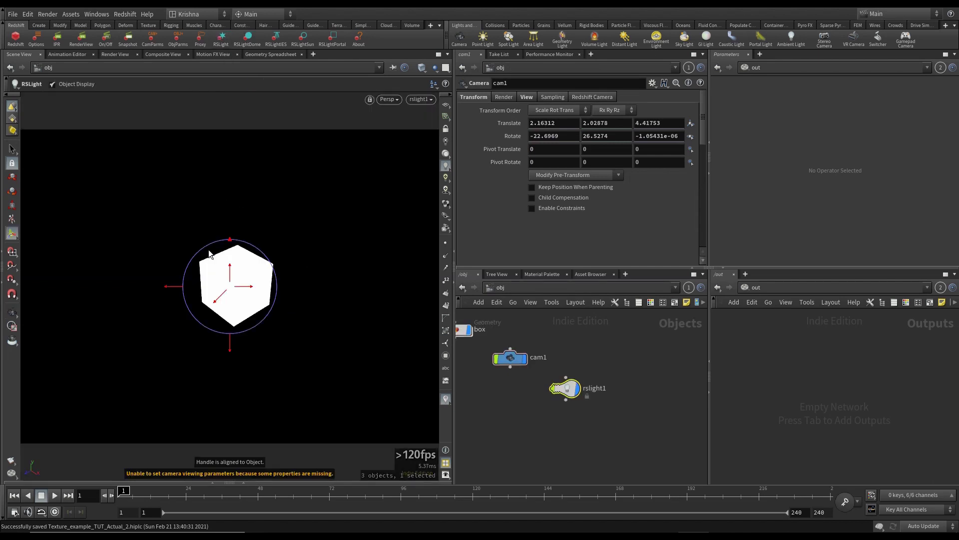
pyautogui.press('Escape')
# Step: Add two more Redshift lights, each from a different viewing angle around the cube
pyautogui.moveTo(209, 254); pyautogui.dragTo(320, 280)
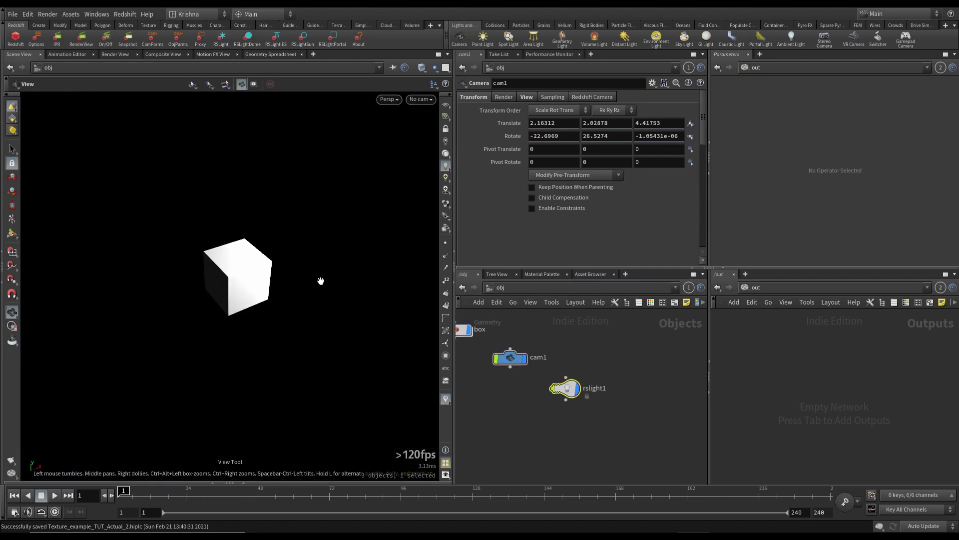
pyautogui.keyDown('ctrl'); pyautogui.click(221, 46); pyautogui.keyUp('ctrl')
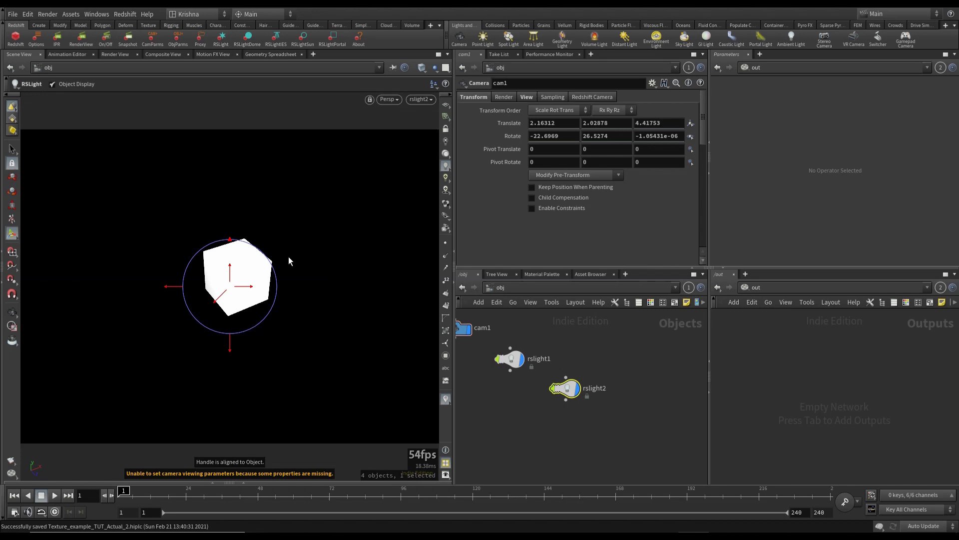
pyautogui.press('Escape')
pyautogui.moveTo(291, 264); pyautogui.dragTo(422, 281)
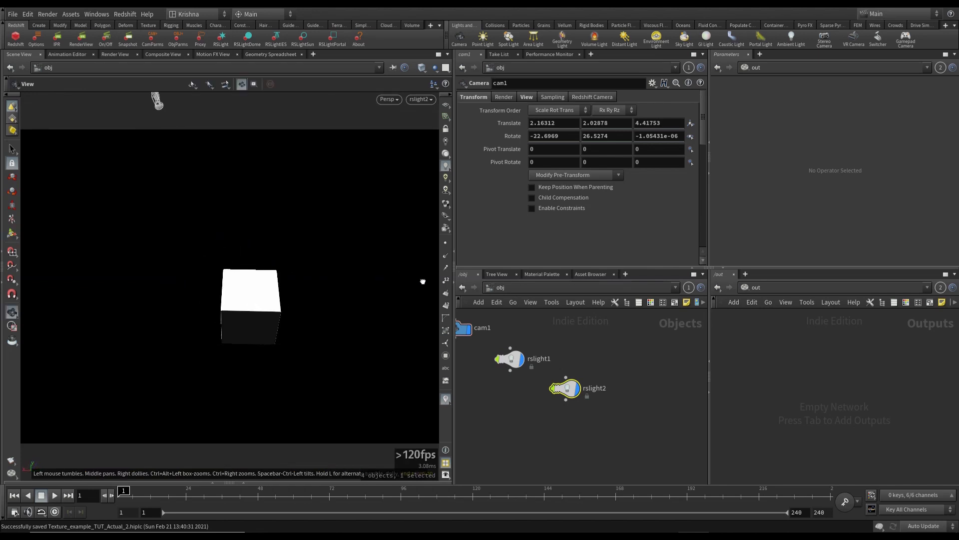
pyautogui.keyDown('ctrl'); pyautogui.click(211, 42); pyautogui.keyUp('ctrl')
pyautogui.press('Escape')
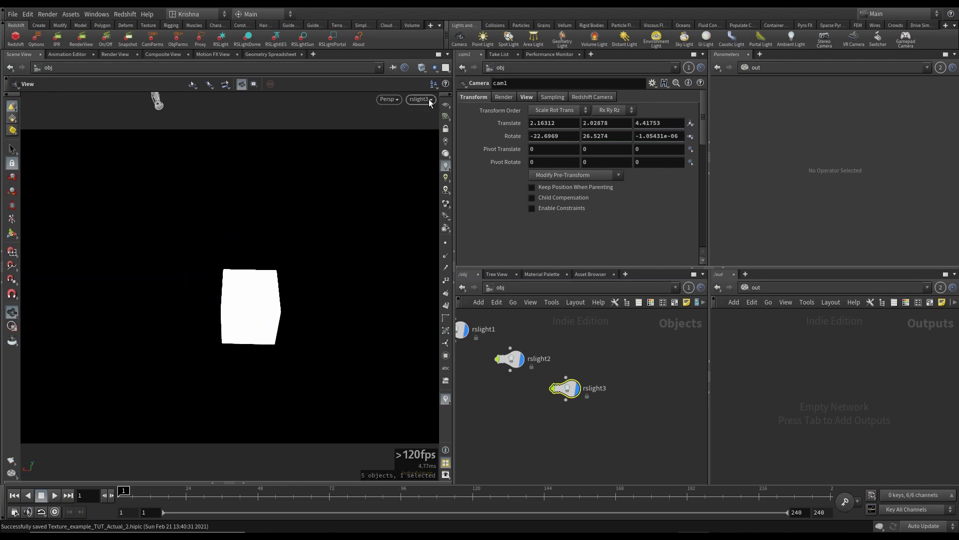
# Step: Look through cam1 in the viewport and frame all the object nodes in the network
pyautogui.click(429, 99)
pyautogui.click(433, 152)
pyautogui.click(420, 100)
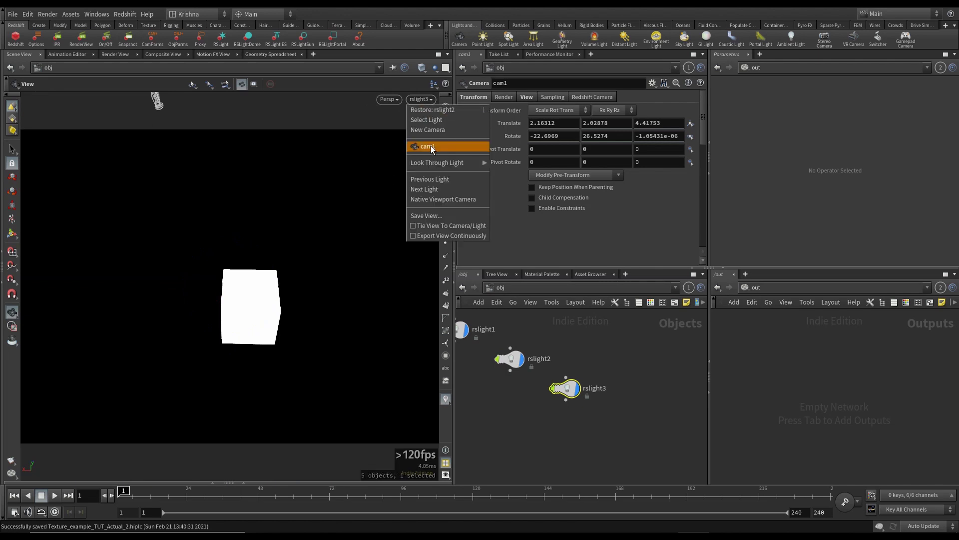
pyautogui.click(430, 144)
pyautogui.press('h')
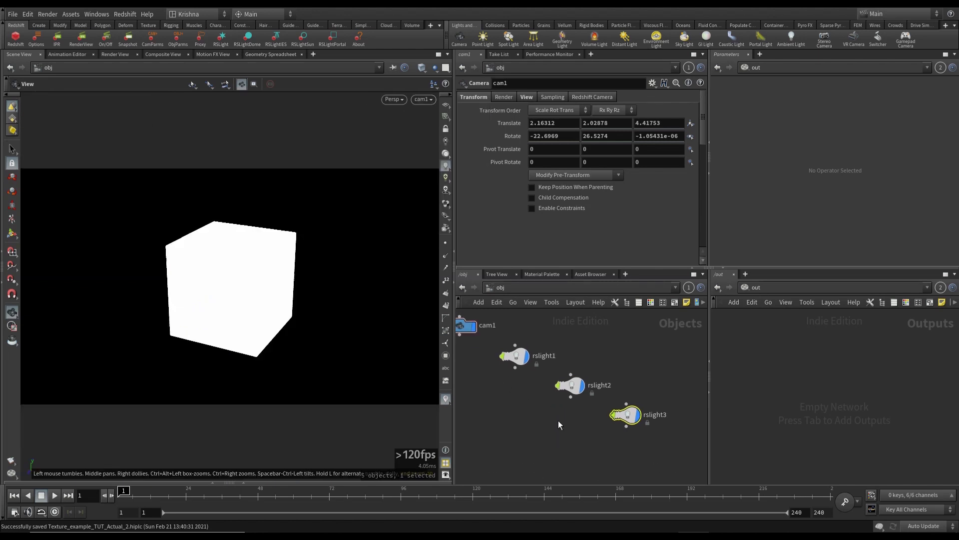
pyautogui.click(577, 433)
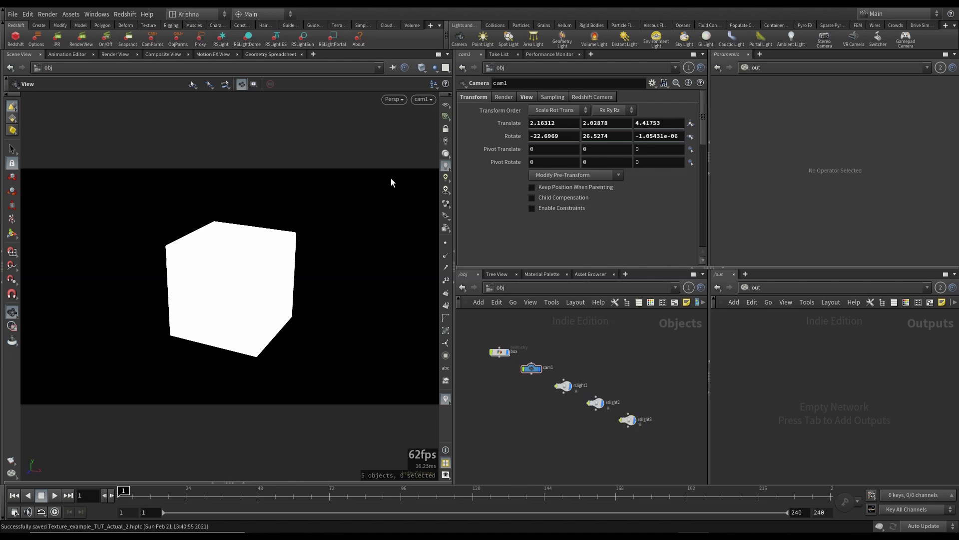
# Step: Create the Redshift ROP and IPR output nodes and link the IPR node to Redshift_ROP1
pyautogui.click(15, 45)
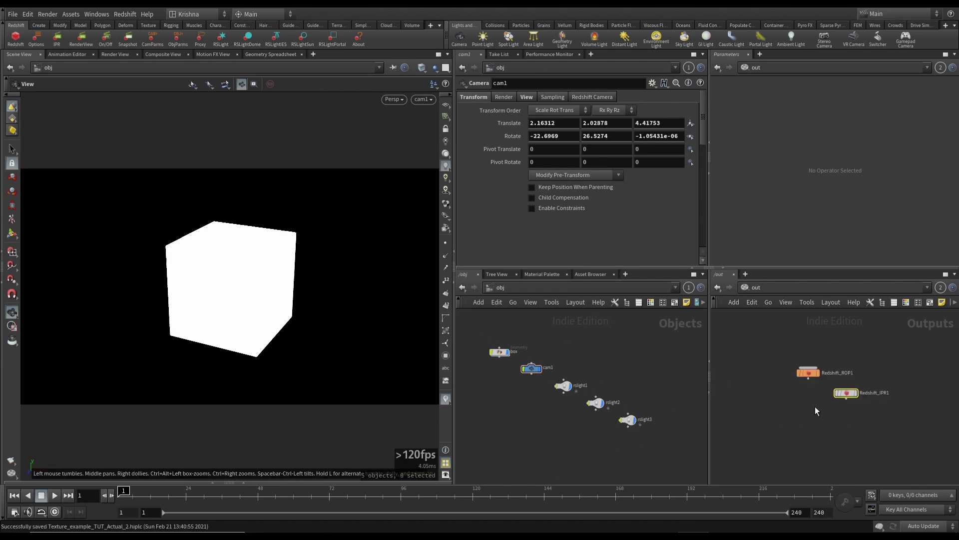
pyautogui.click(846, 393)
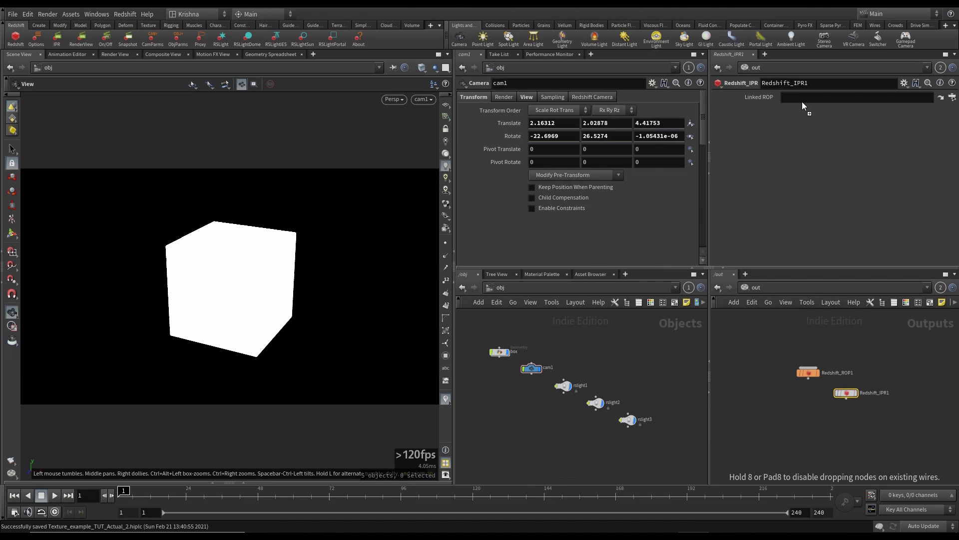
pyautogui.moveTo(802, 102); pyautogui.dragTo(802, 102)
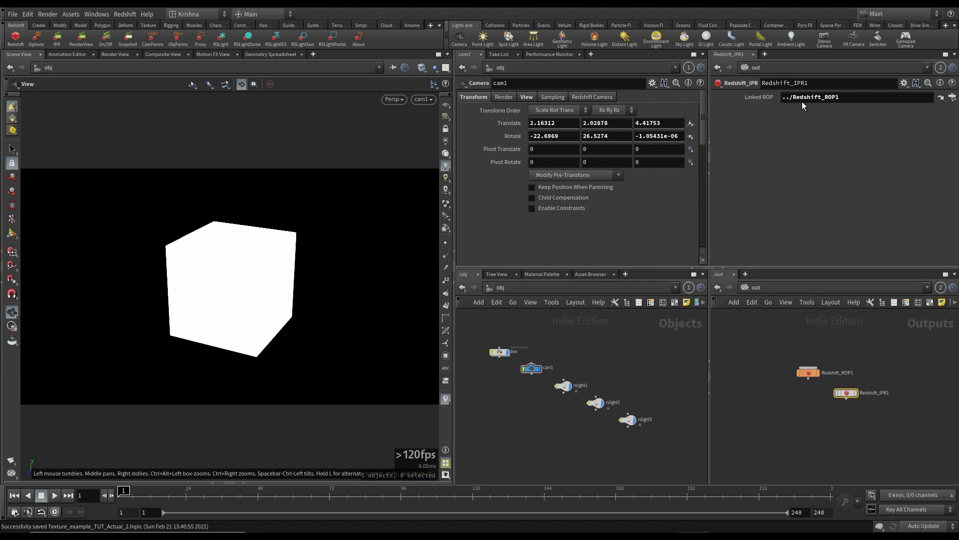
# Step: Switch the output network to the mat context and add an RS Material Builder node
pyautogui.click(755, 287)
pyautogui.click(765, 333)
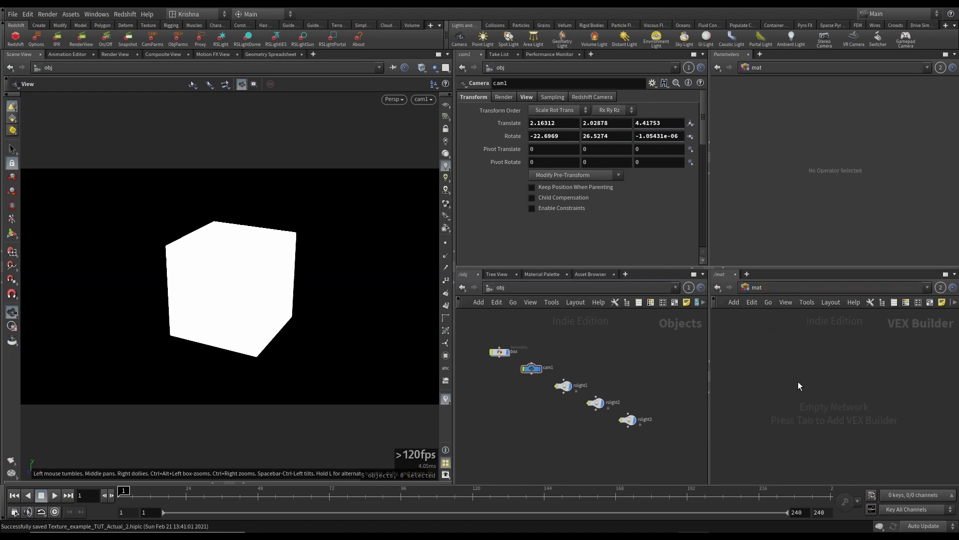
pyautogui.press('Tab')
pyautogui.write('res mat')
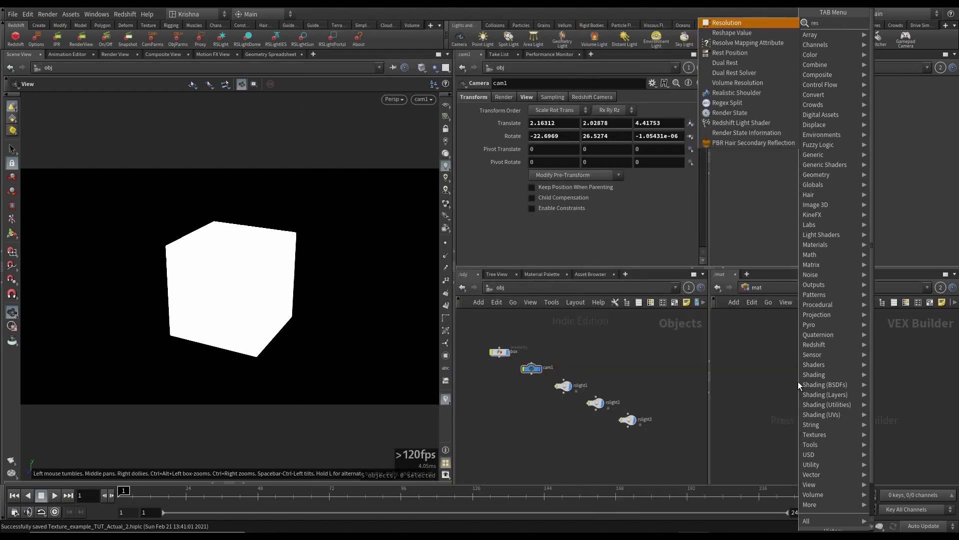
pyautogui.hotkey('ctrl', 'a')
pyautogui.press('BackSpace')
pyautogui.write('rs mate')
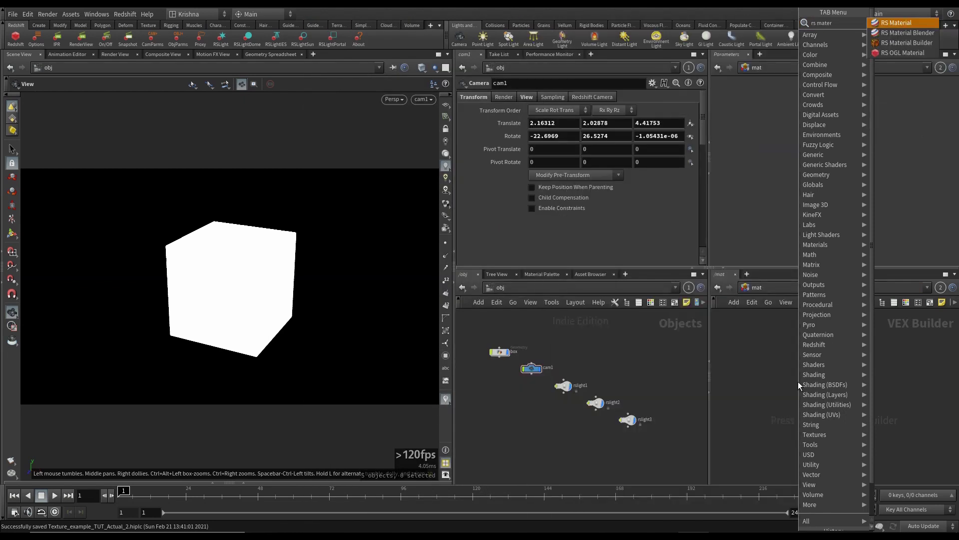
pyautogui.press('Down')
pyautogui.press('Down')
pyautogui.press('Return')
pyautogui.click(798, 381)
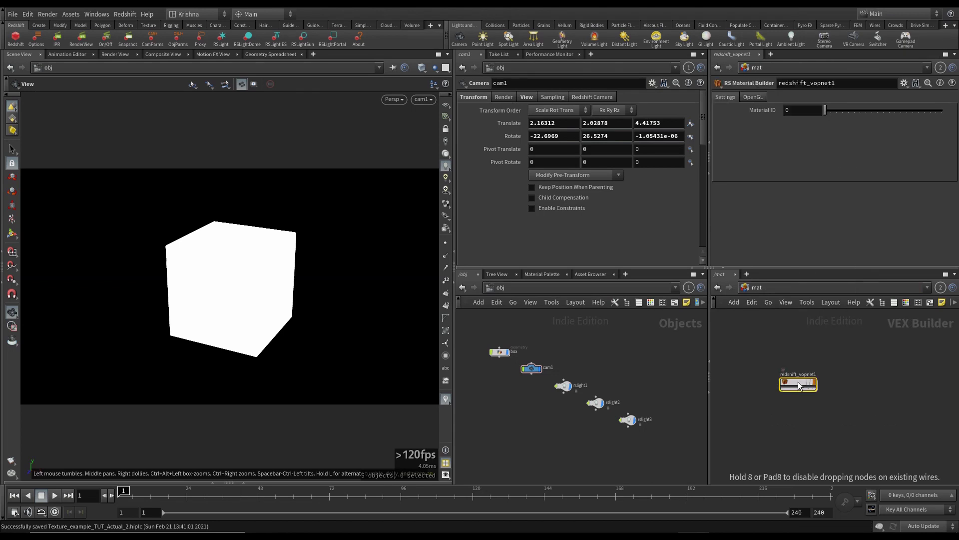
# Step: Rename the material builder as box and go inside its network
pyautogui.doubleClick(798, 374)
pyautogui.write('box')
pyautogui.press('Return')
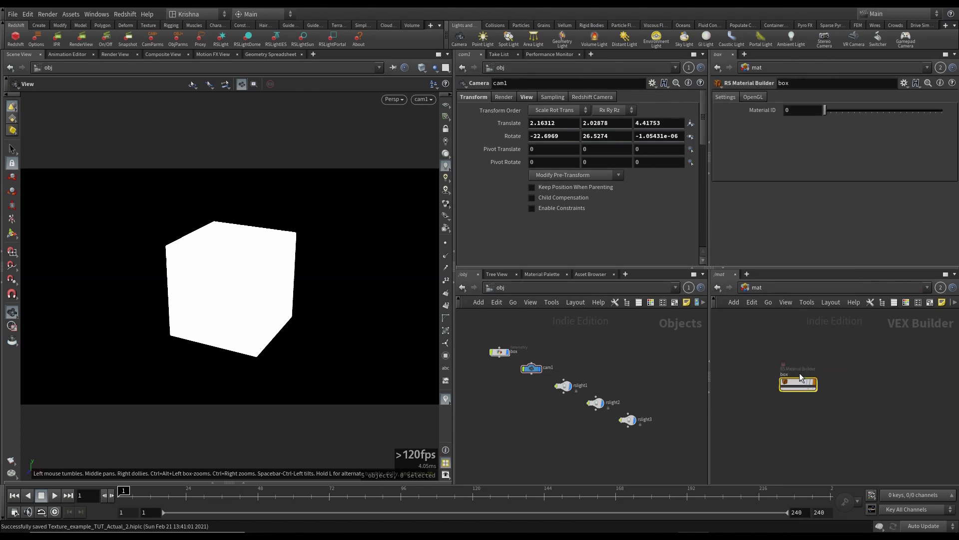
pyautogui.doubleClick(800, 379)
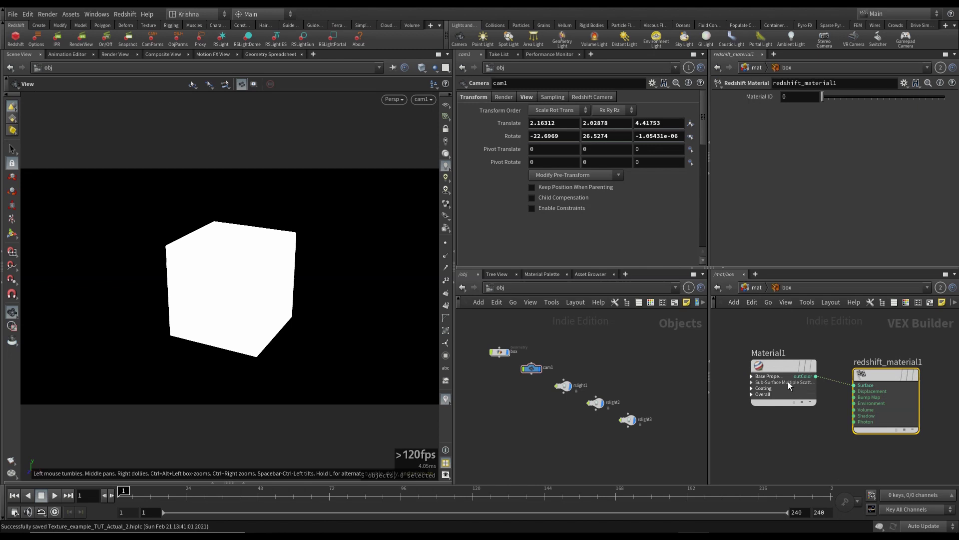
# Step: Add an RS Texture node ahead of Material1 in the box material network
pyautogui.moveTo(780, 466); pyautogui.dragTo(855, 446, button='middle')
pyautogui.moveTo(823, 435); pyautogui.dragTo(894, 386)
pyautogui.moveTo(891, 428); pyautogui.dragTo(942, 392)
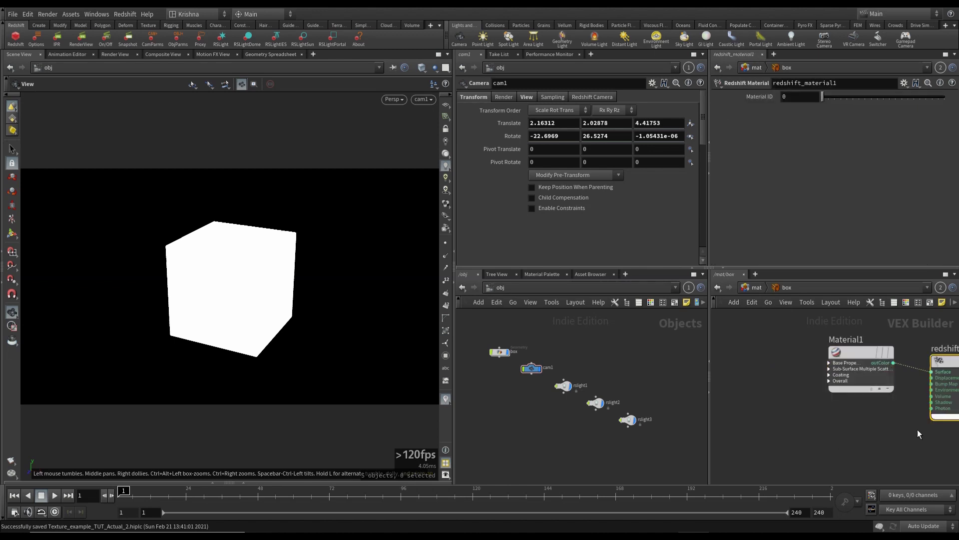
pyautogui.scroll(-3, 804, 438)
pyautogui.press('Tab')
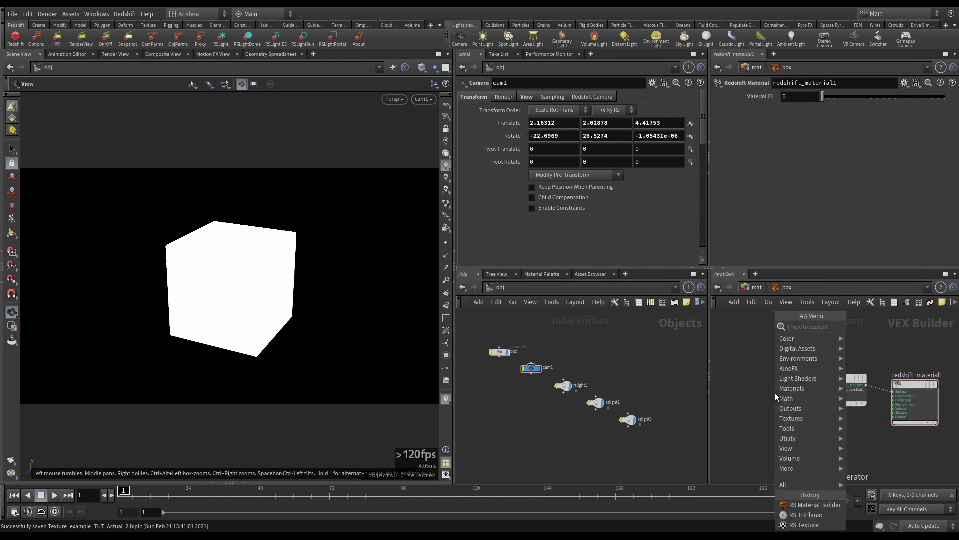
pyautogui.write('rs te')
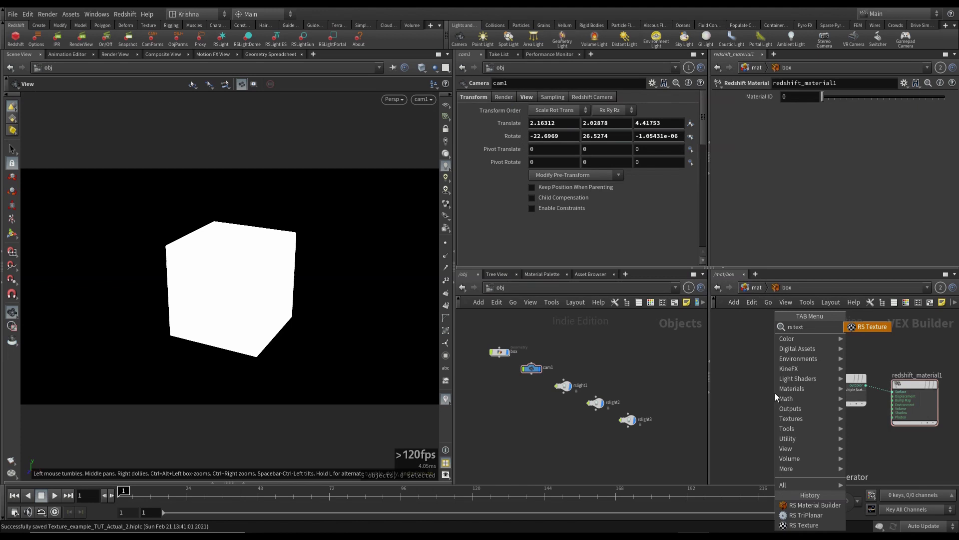
pyautogui.write('xt')
pyautogui.press('Return')
pyautogui.click(739, 378)
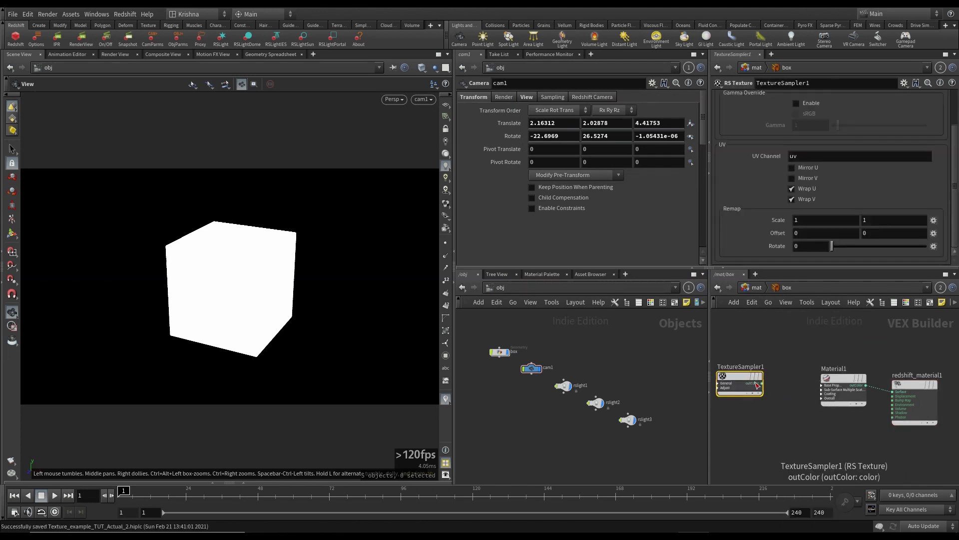
# Step: Wire the texture node's outColor into Material1's diffuse_color input under the base properties
pyautogui.click(760, 384)
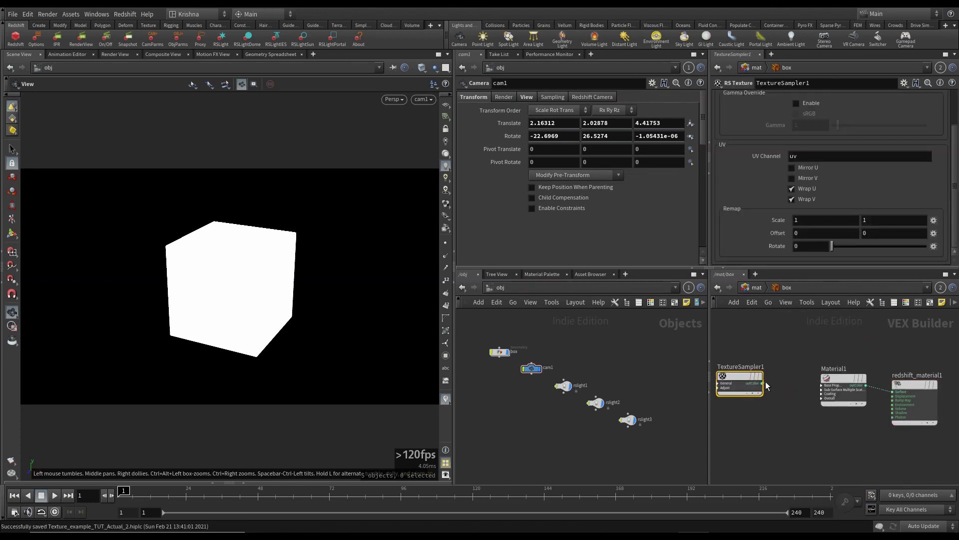
pyautogui.click(822, 385)
pyautogui.click(832, 101)
# Step: Set the texture sampler's image file to the recently used KB3D_WoodBeam_Diffuse.jpg
pyautogui.moveTo(753, 350); pyautogui.dragTo(810, 350, button='middle')
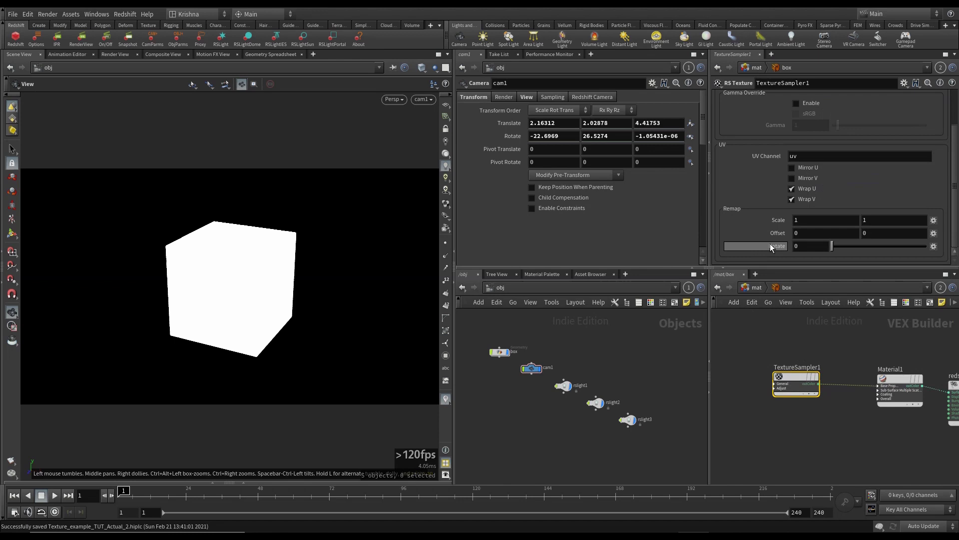
pyautogui.scroll(3, 772, 216)
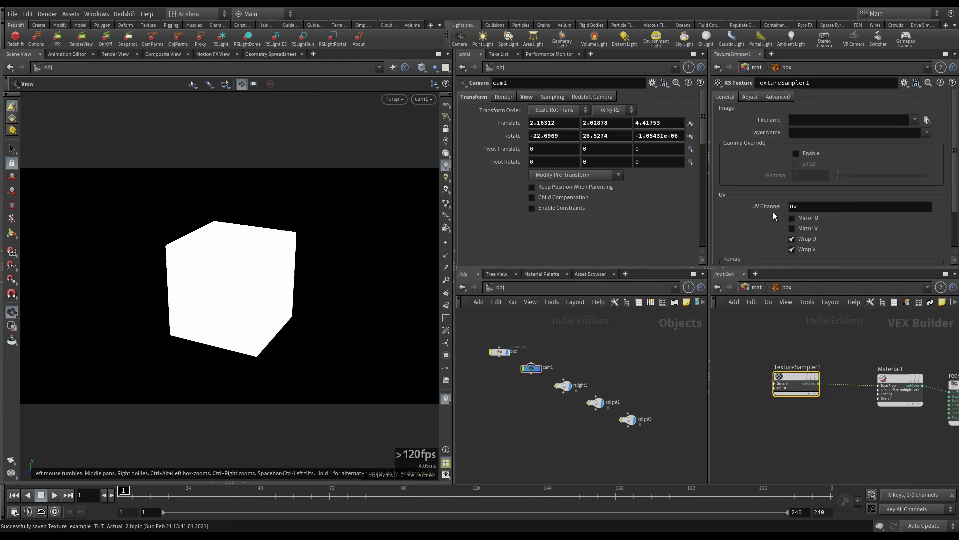
pyautogui.click(915, 121)
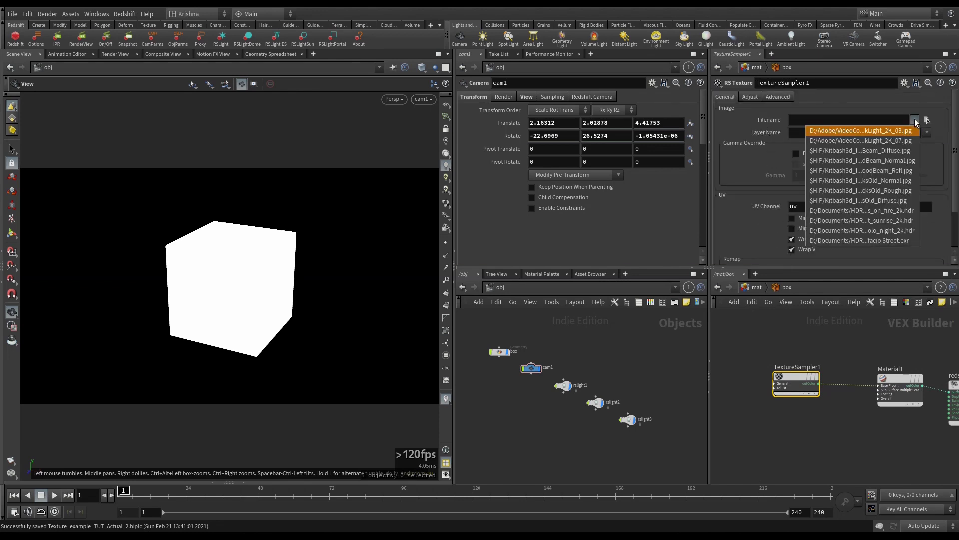
pyautogui.click(891, 151)
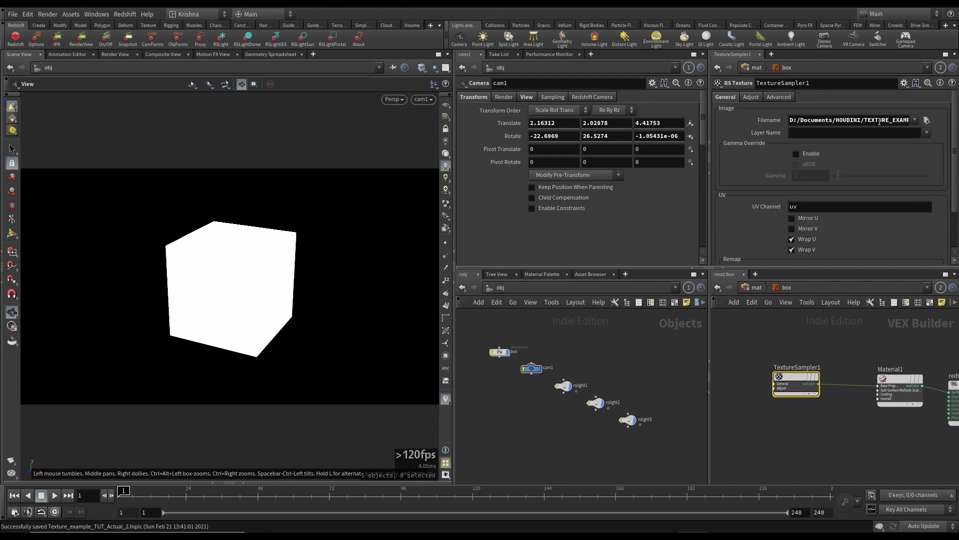
pyautogui.moveTo(879, 121); pyautogui.dragTo(958, 115)
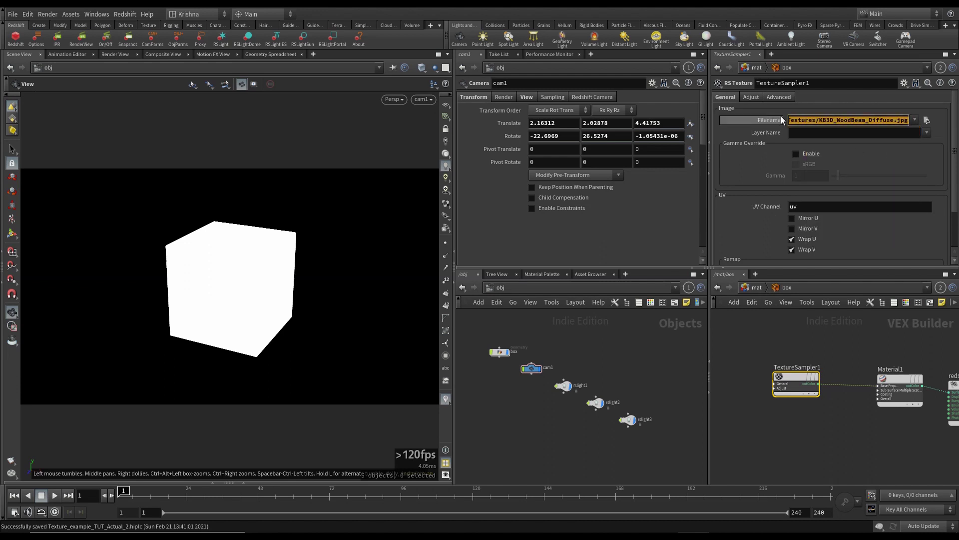
pyautogui.moveTo(833, 122); pyautogui.dragTo(946, 120)
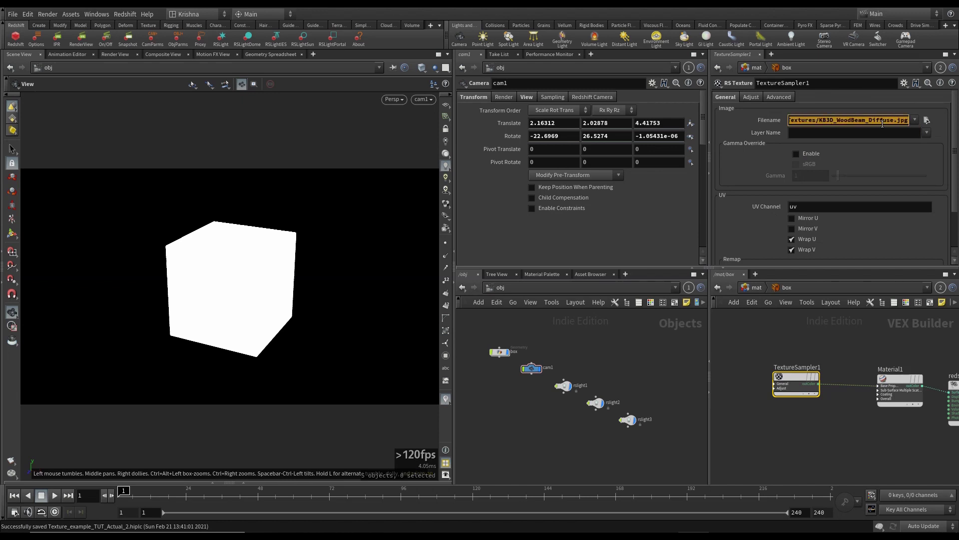
# Step: Check Material1's diffuse_color connection, and save the scene from the mat level
pyautogui.click(883, 398)
pyautogui.scroll(5, 882, 397)
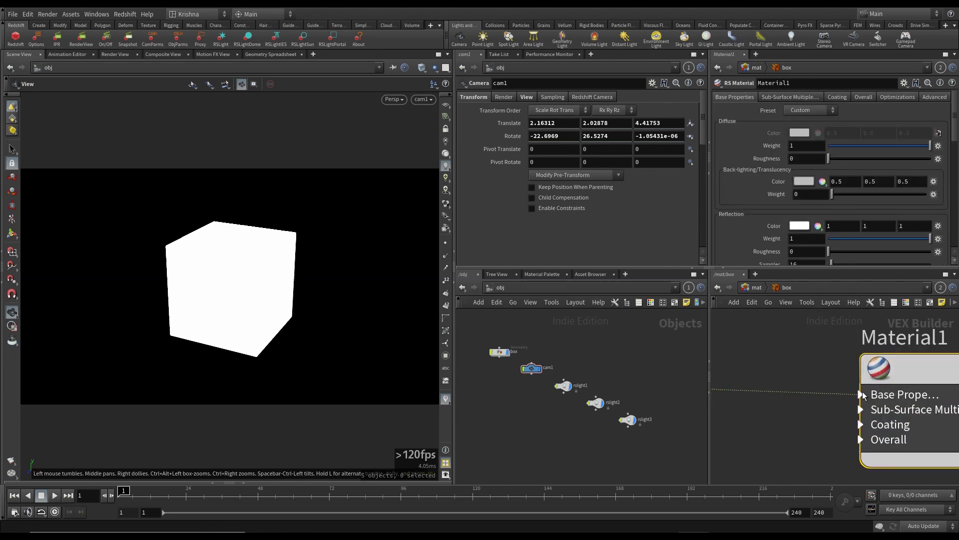
pyautogui.click(861, 395)
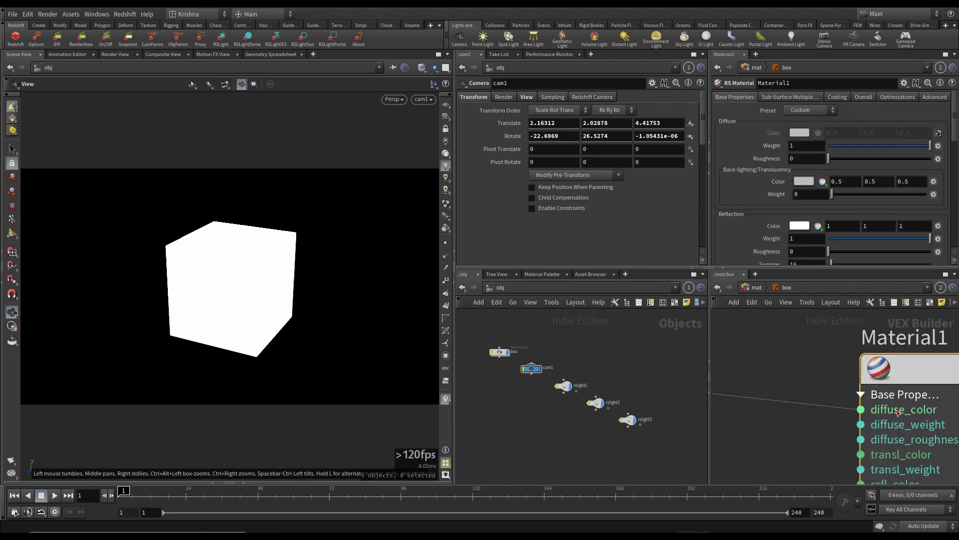
pyautogui.click(863, 394)
pyautogui.scroll(-5, 864, 396)
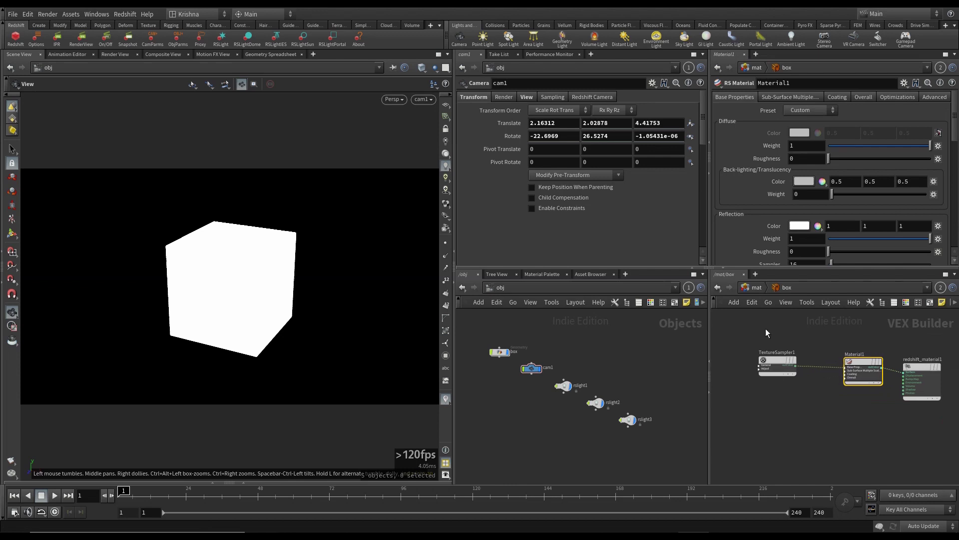
pyautogui.click(755, 288)
pyautogui.hotkey('ctrl', 's')
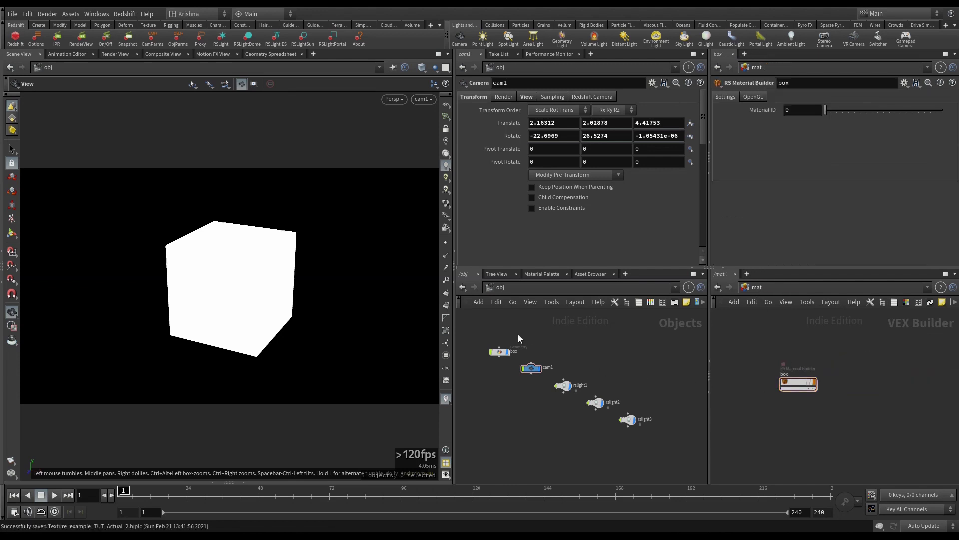
# Step: Append a Material node after polybevel1 in the box geometry and assign it /mat/box, ending at the object level
pyautogui.doubleClick(502, 351)
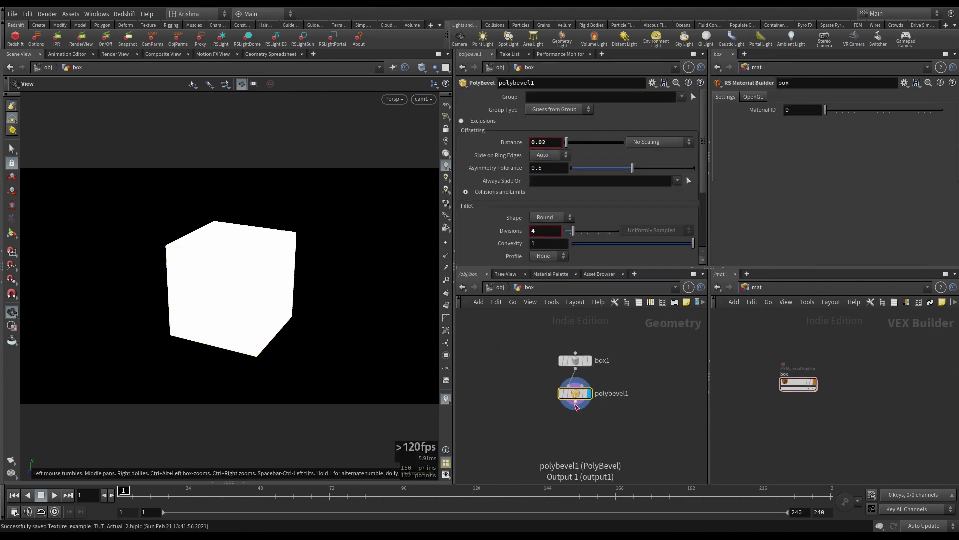
pyautogui.press('Tab')
pyautogui.write('mate')
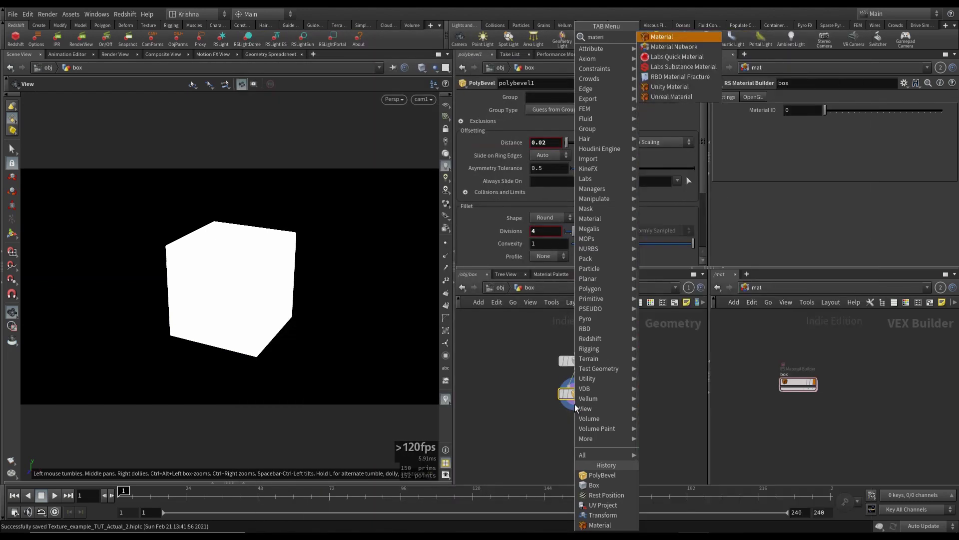
pyautogui.press('Return')
pyautogui.press('Return')
pyautogui.press('r')
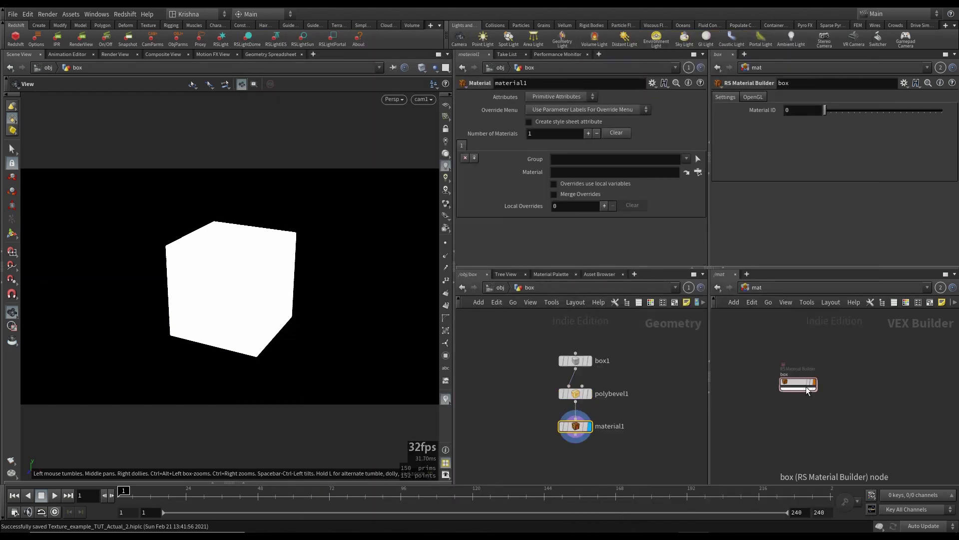
pyautogui.moveTo(802, 384); pyautogui.dragTo(580, 178)
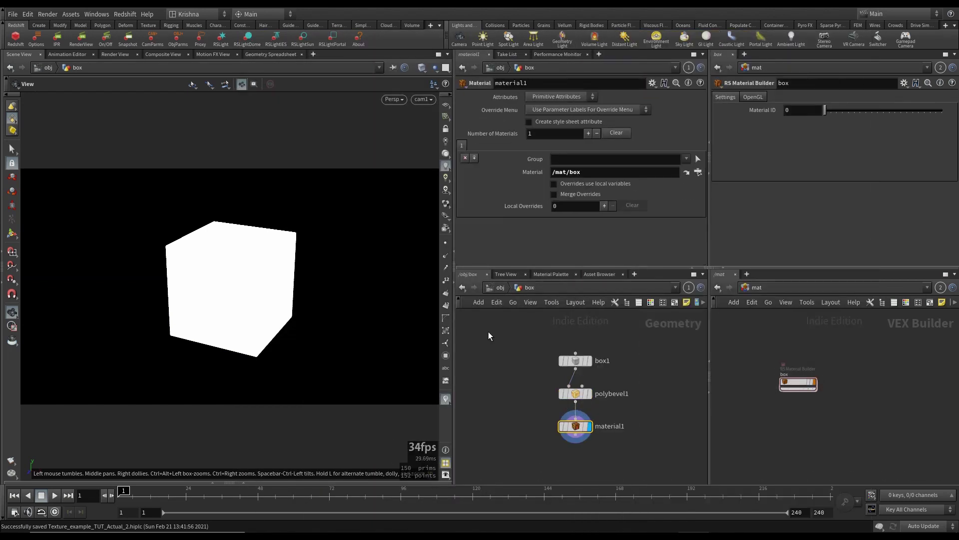
pyautogui.click(500, 287)
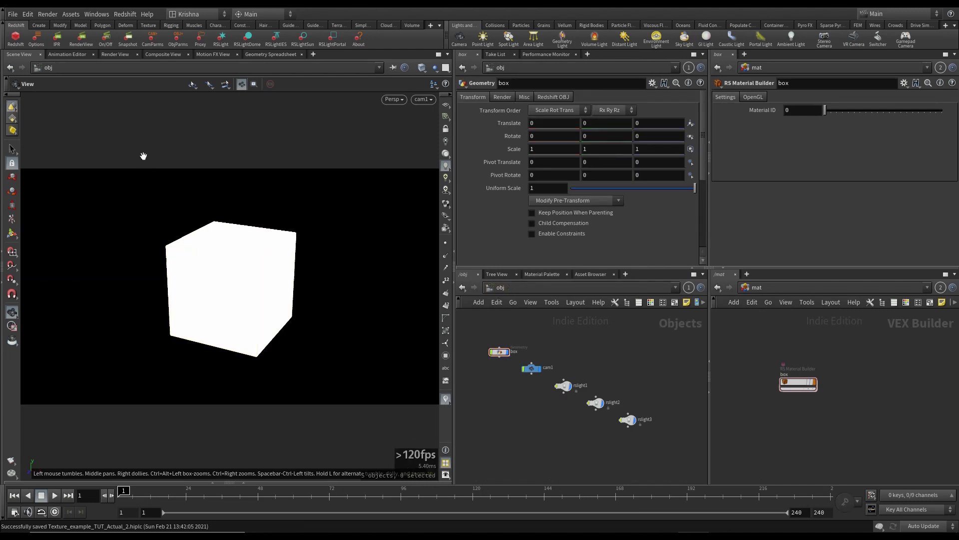
# Step: Save the scene and render it in the Redshift Render View, with the window moved over the viewport
pyautogui.hotkey('ctrl', 's')
pyautogui.click(81, 38)
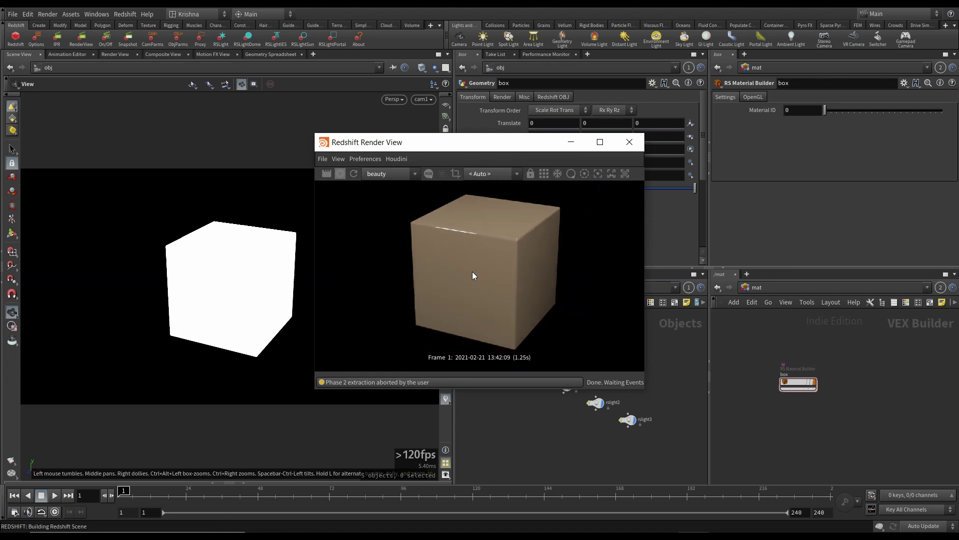
pyautogui.moveTo(453, 148); pyautogui.dragTo(219, 150)
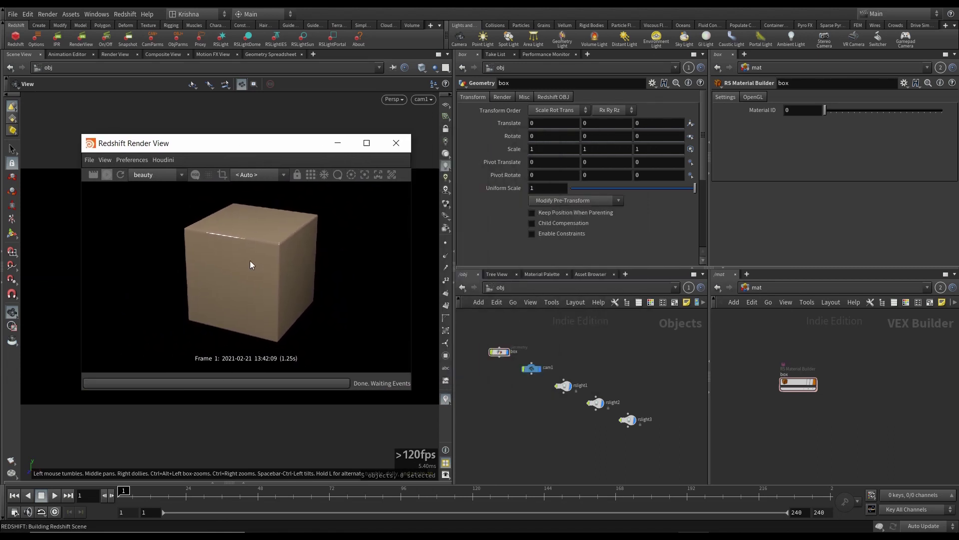
# Step: Insert a UV Project node between polybevel1 and material1 in the box geometry, and save and re-render the cube
pyautogui.doubleClick(491, 356)
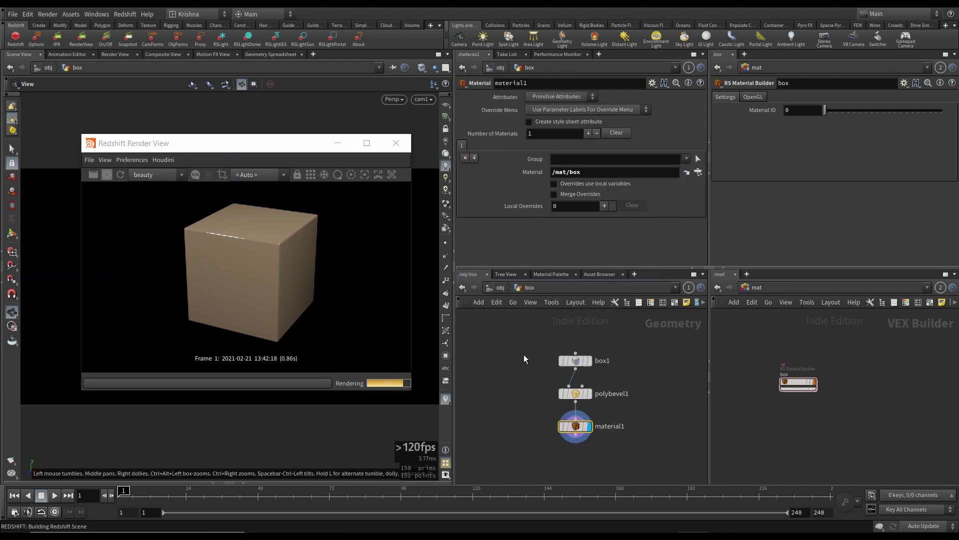
pyautogui.press('Tab')
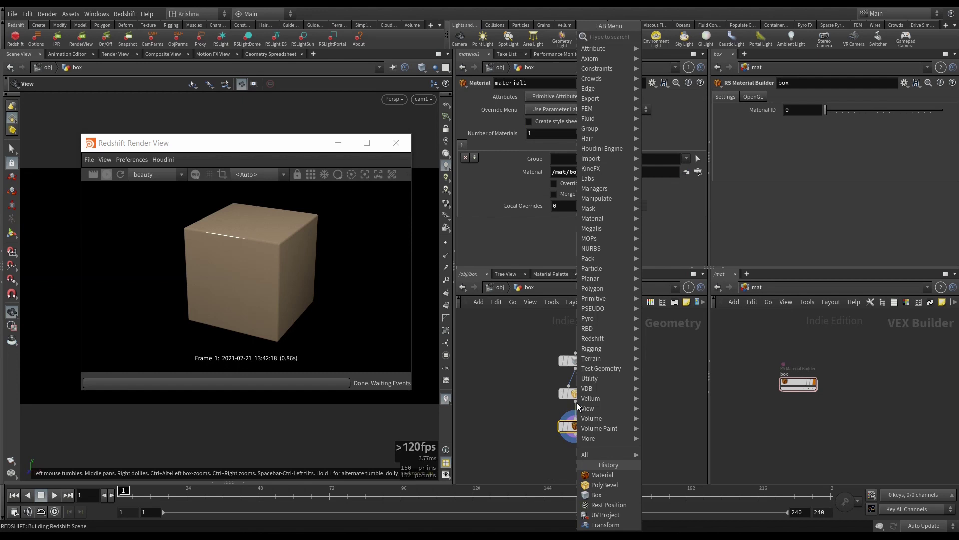
pyautogui.write('uvpr')
pyautogui.press('Return')
pyautogui.press('Return')
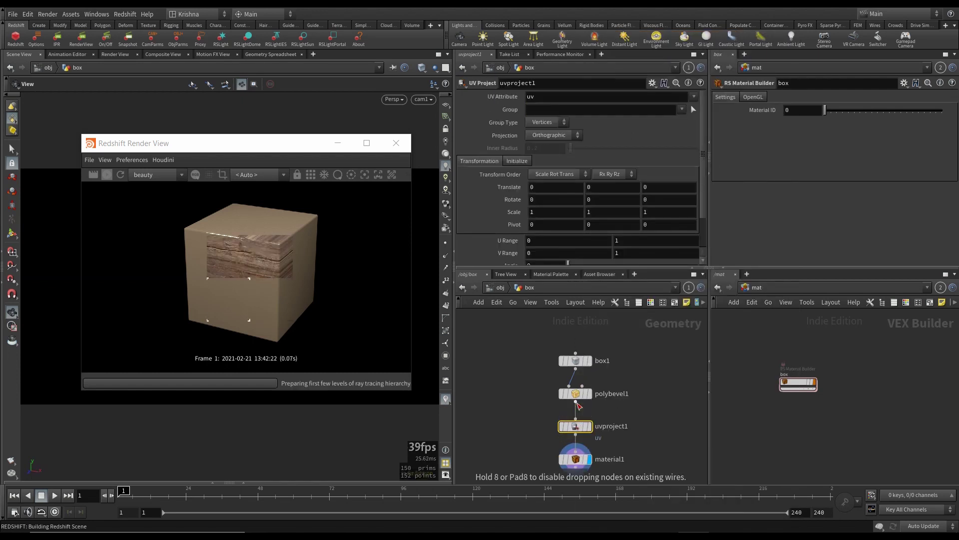
pyautogui.hotkey('ctrl', 's')
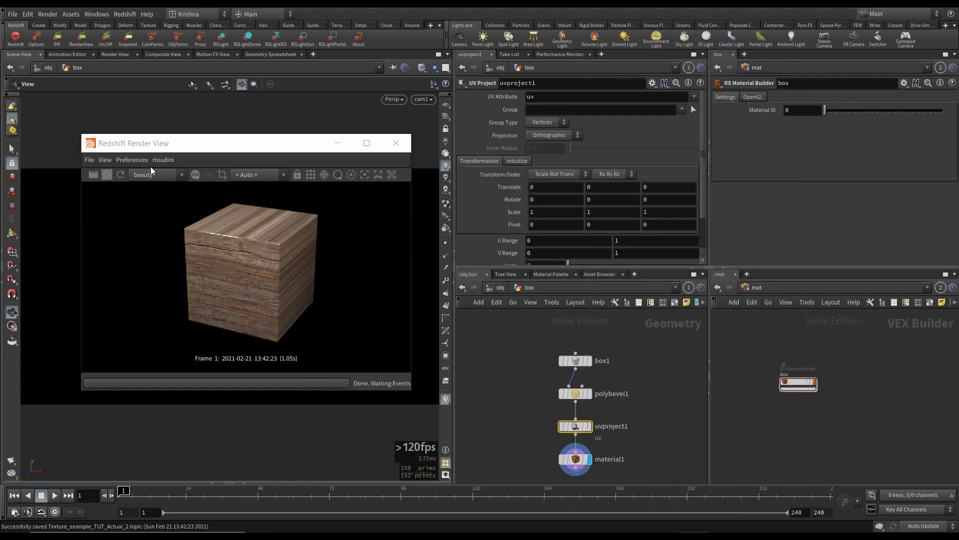
pyautogui.click(120, 174)
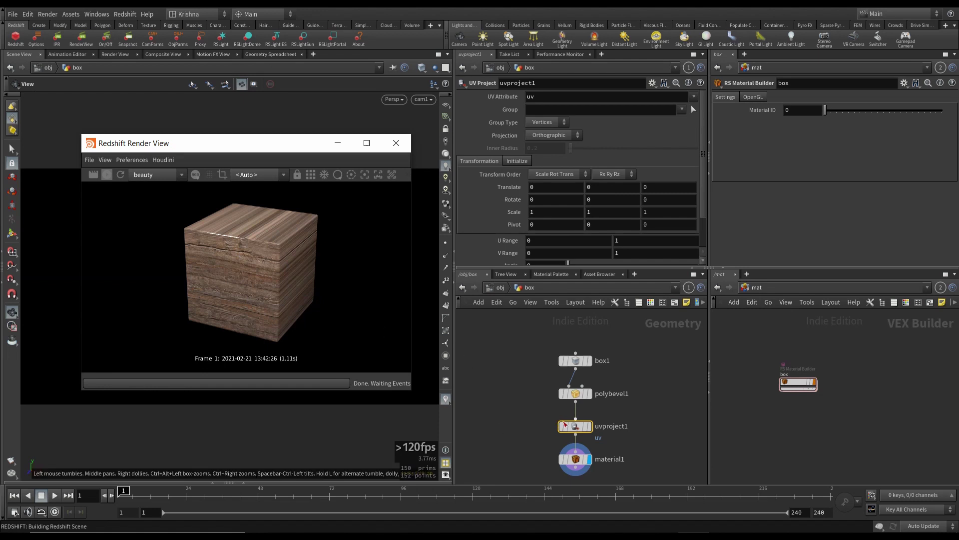
# Step: Delete the UV Project node from the box geometry
pyautogui.press('Delete')
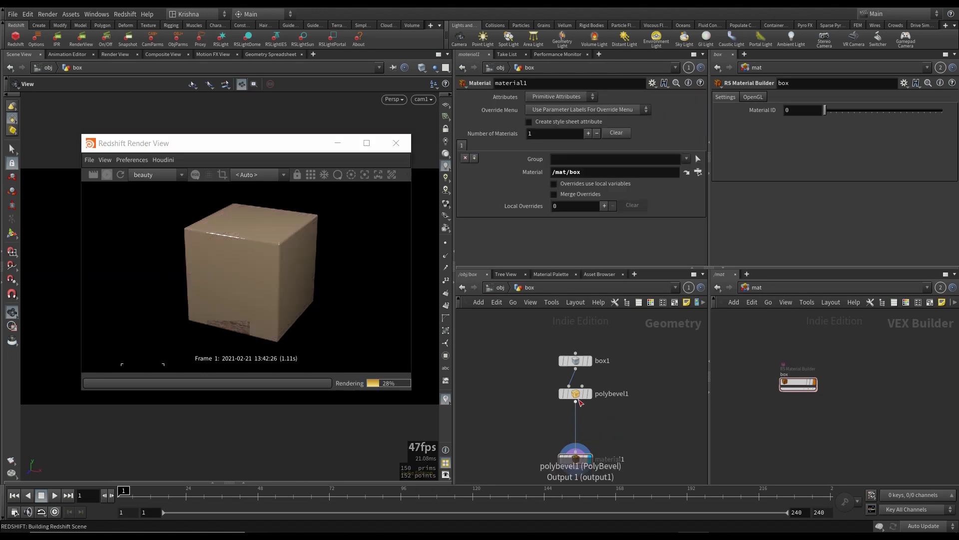
# Step: Insert a UV Unwrap node between polybevel1 and material1 in the box geometry and re-render the cube
pyautogui.press('Tab')
pyautogui.write('uvun')
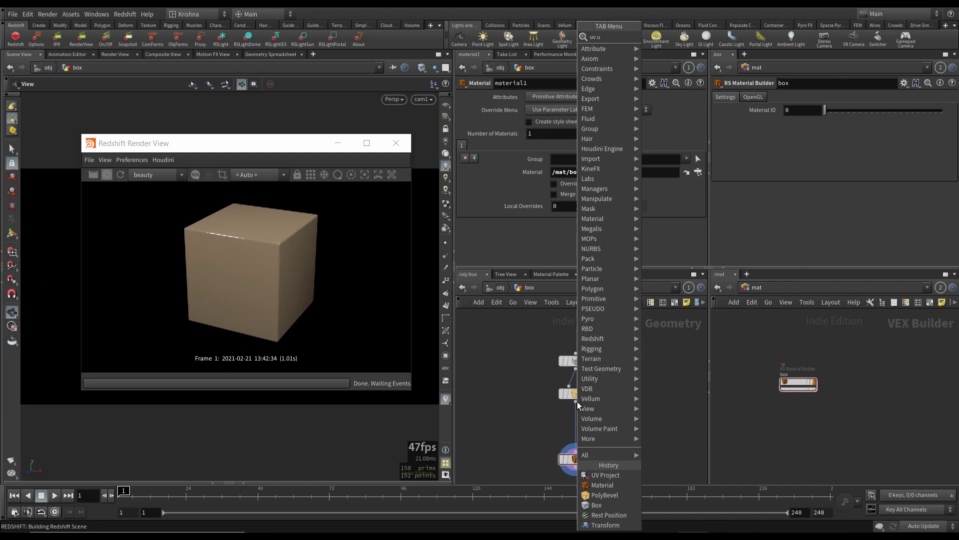
pyautogui.press('Return')
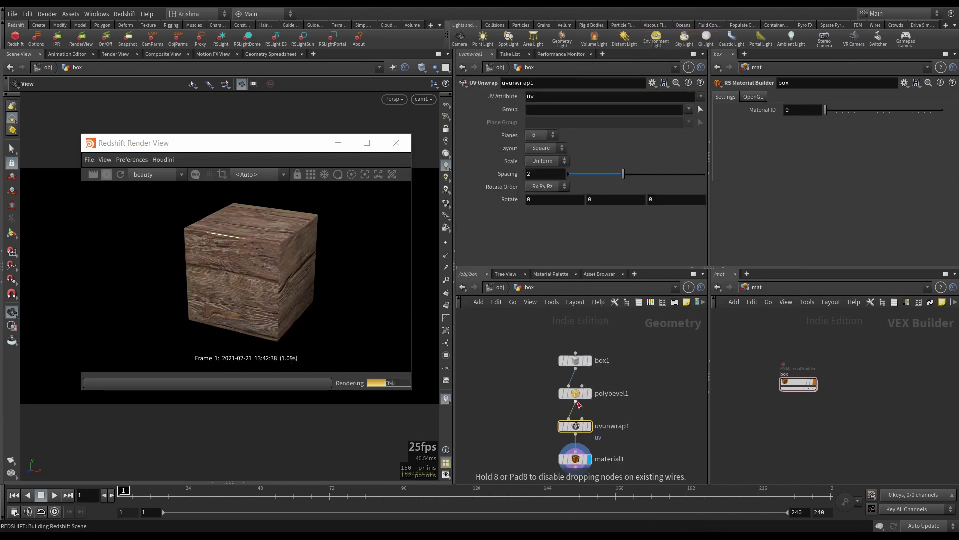
pyautogui.click(122, 172)
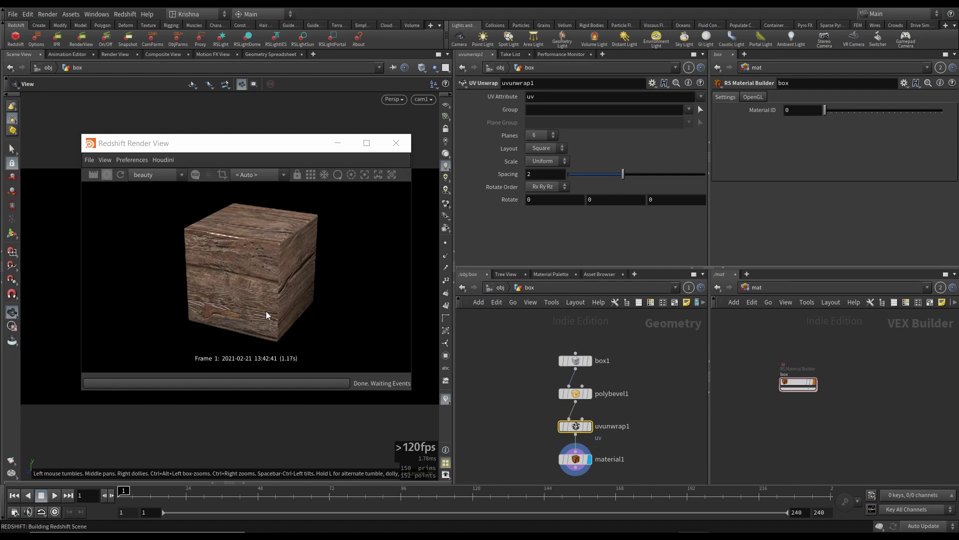
# Step: Replace the UV Unwrap node with a UV Project node before material1, open its initialization settings and save the scene
pyautogui.moveTo(508, 408); pyautogui.dragTo(631, 453)
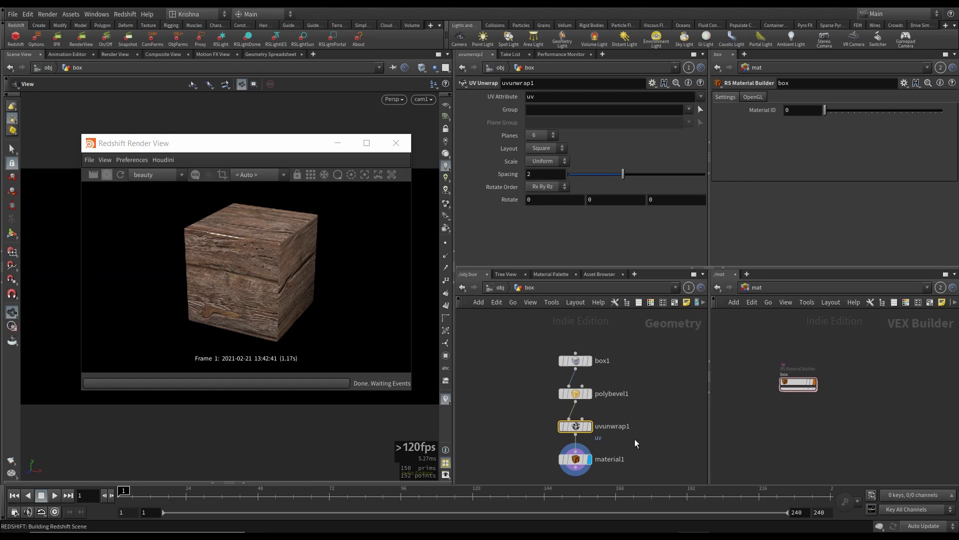
pyautogui.press('Delete')
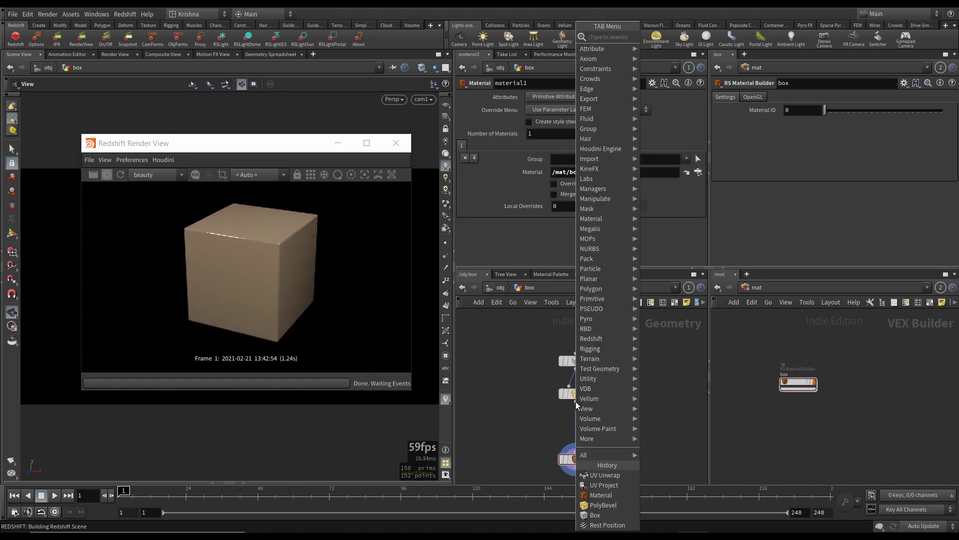
pyautogui.press('Tab')
pyautogui.write('uvpro')
pyautogui.press('Return')
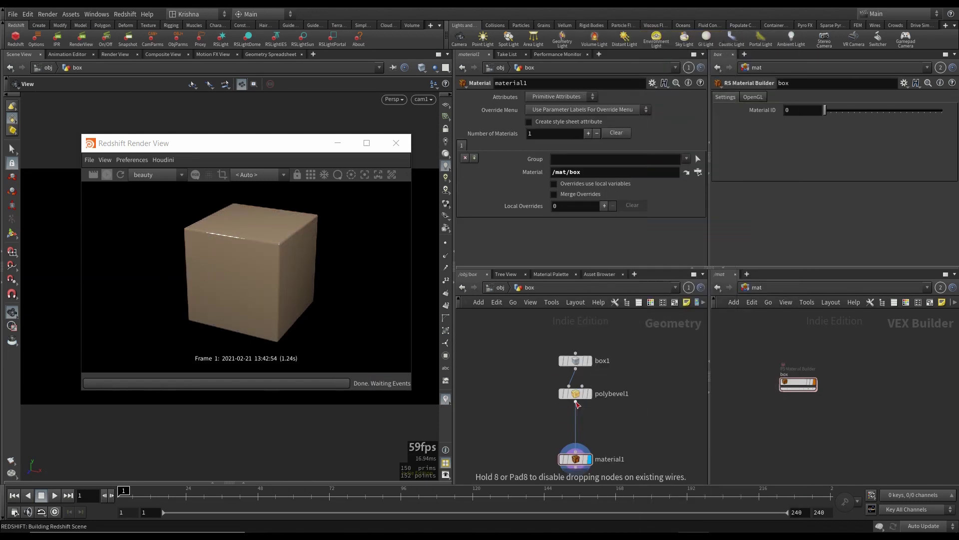
pyautogui.press('Return')
pyautogui.click(512, 160)
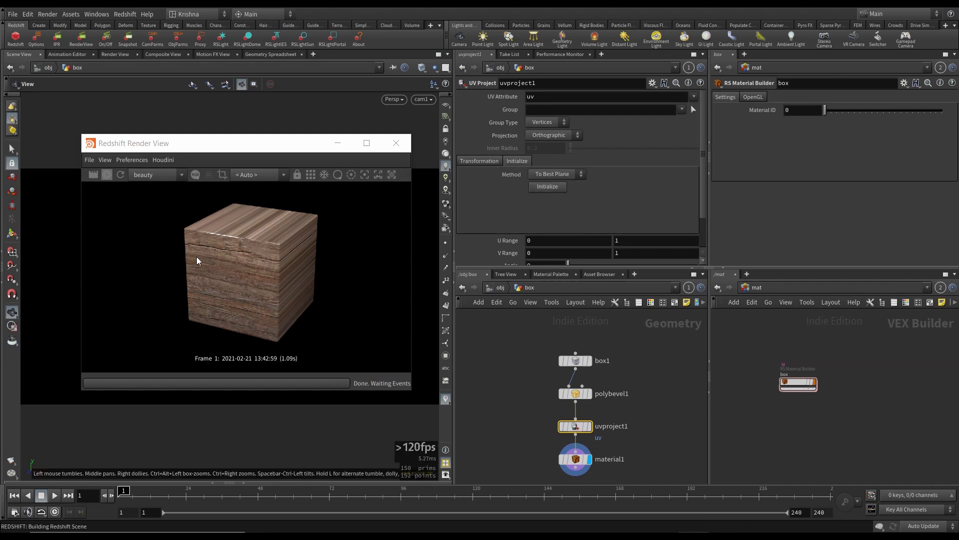
pyautogui.hotkey('ctrl', 's')
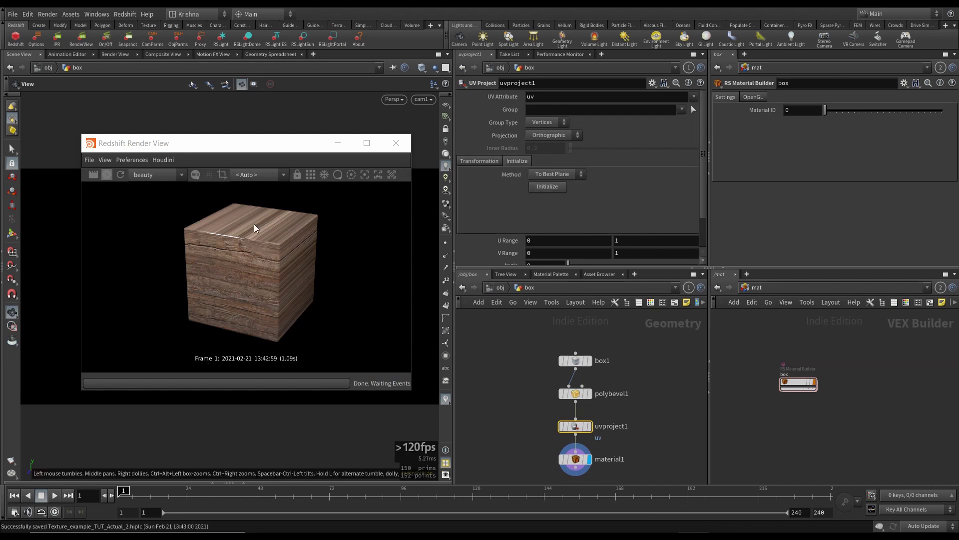
# Step: Insert an RS TriPlanar node between TextureSampler1 and Material1 inside the box material and re-render the cube
pyautogui.doubleClick(798, 383)
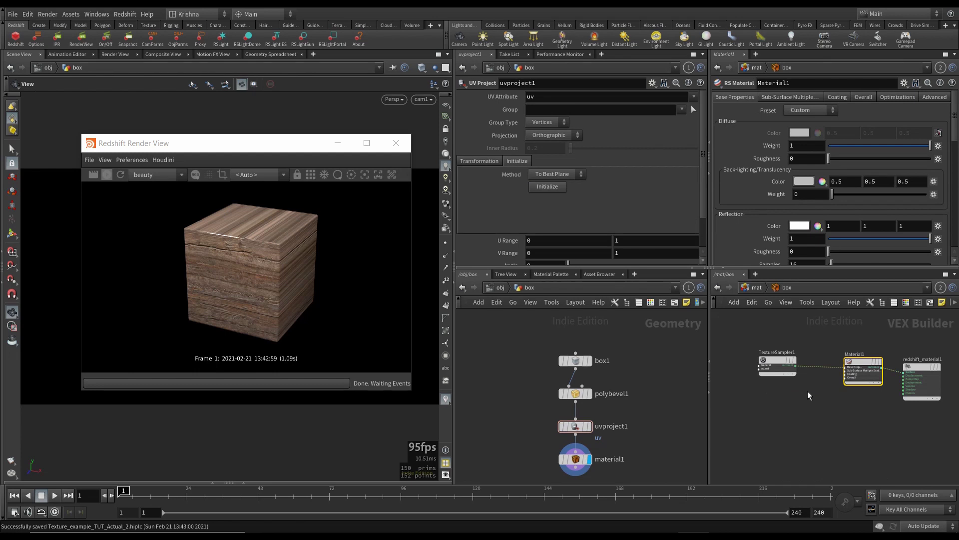
pyautogui.press('Tab')
pyautogui.write('tri')
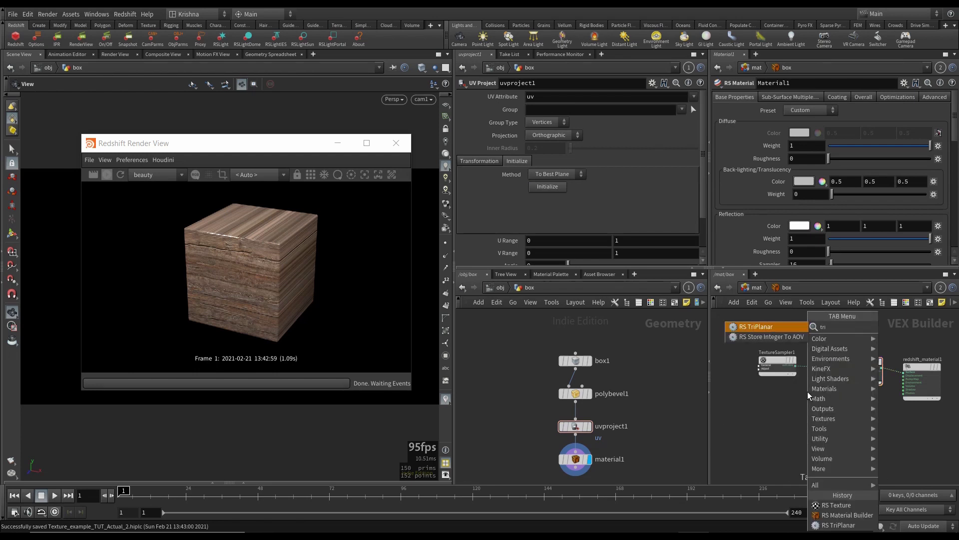
pyautogui.press('Return')
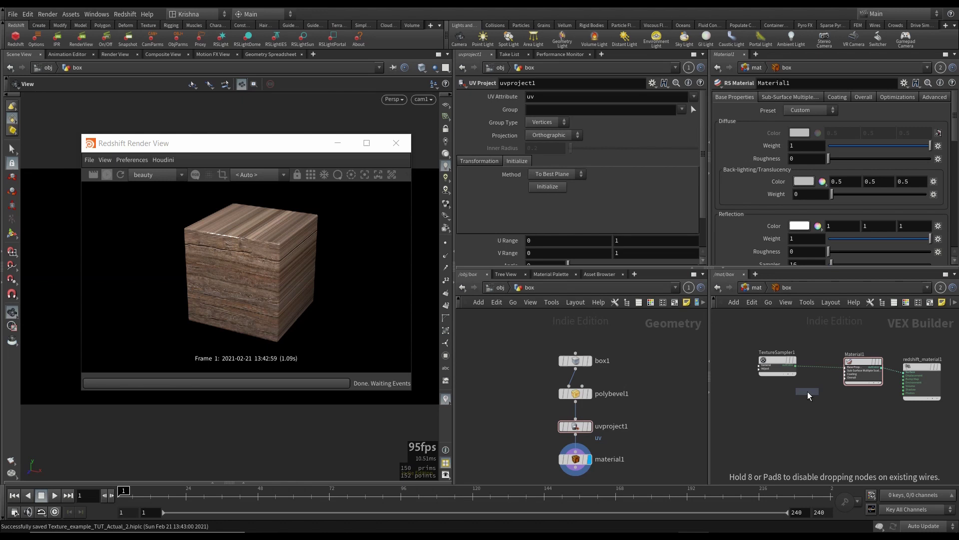
pyautogui.click(823, 371)
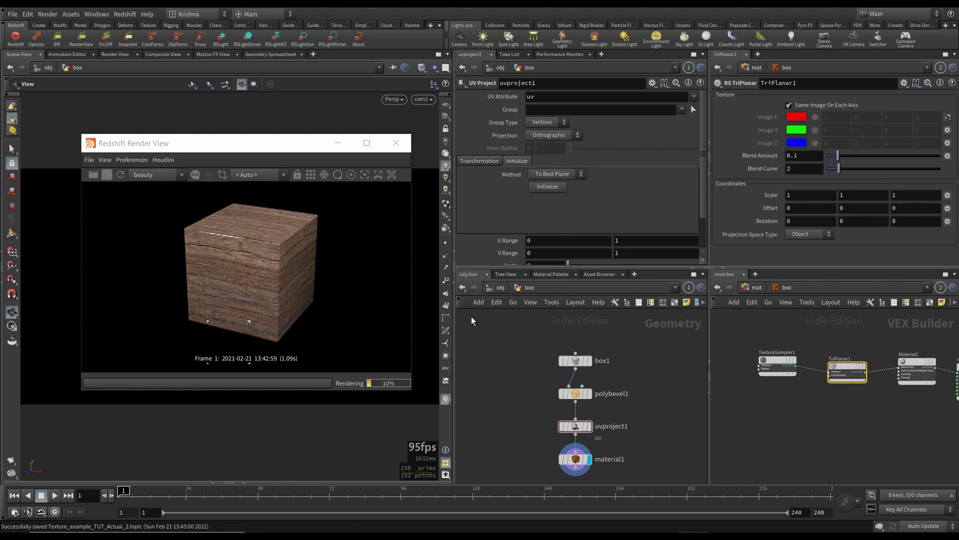
pyautogui.click(97, 170)
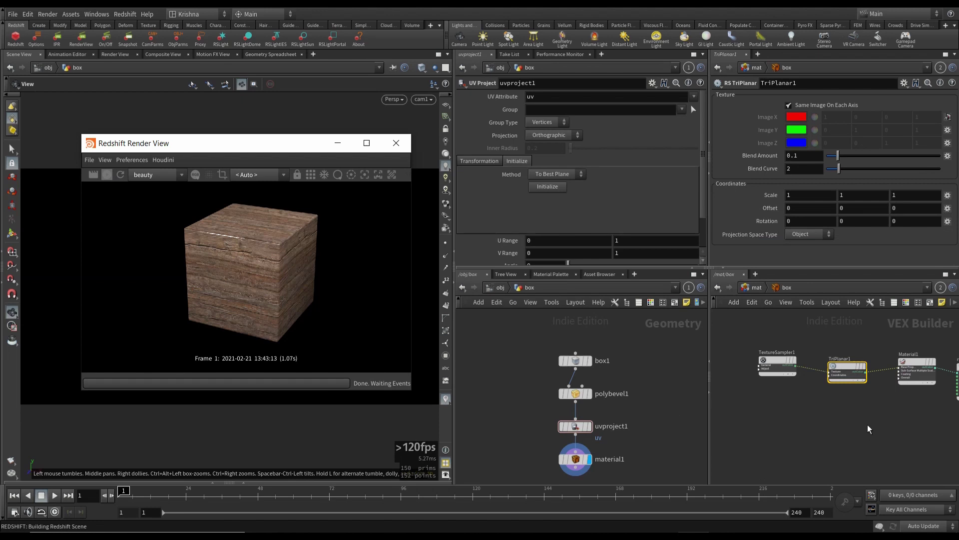
# Step: Delete the TriPlanar node from the box material, then save the scene and close the Redshift Render View
pyautogui.press('Delete')
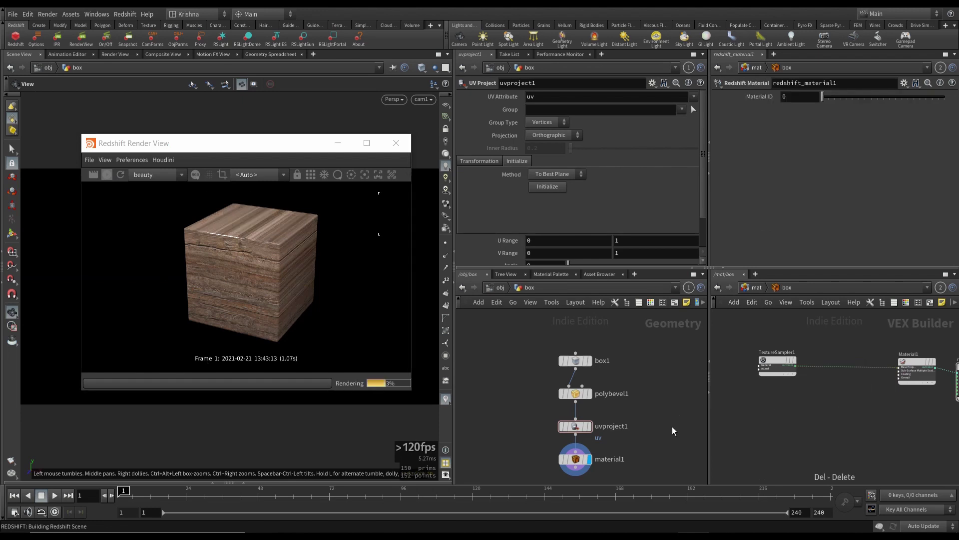
pyautogui.hotkey('ctrl', 's')
pyautogui.click(396, 144)
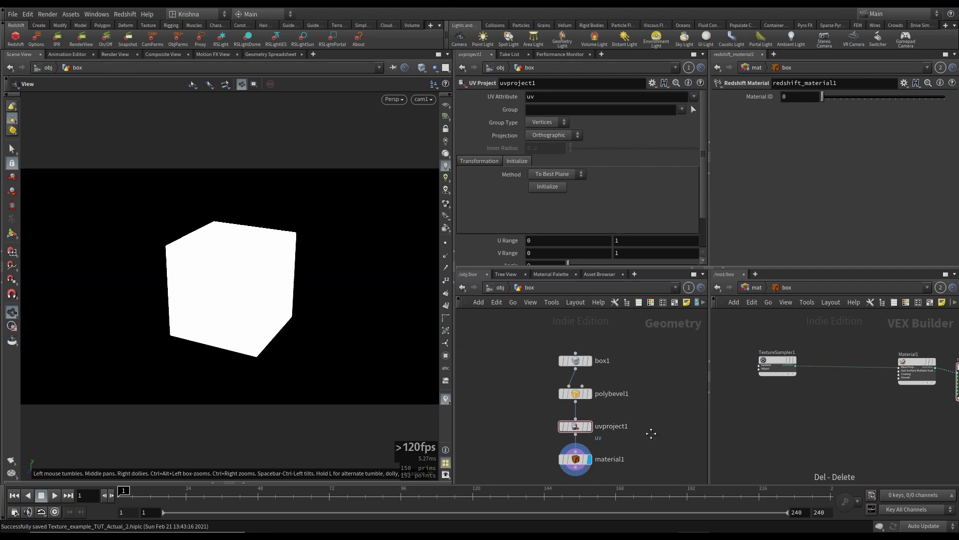
# Step: Move material1 down to make room and insert a Transform node between uvproject1 and material1
pyautogui.moveTo(651, 433); pyautogui.dragTo(649, 393, button='middle')
pyautogui.click(573, 418)
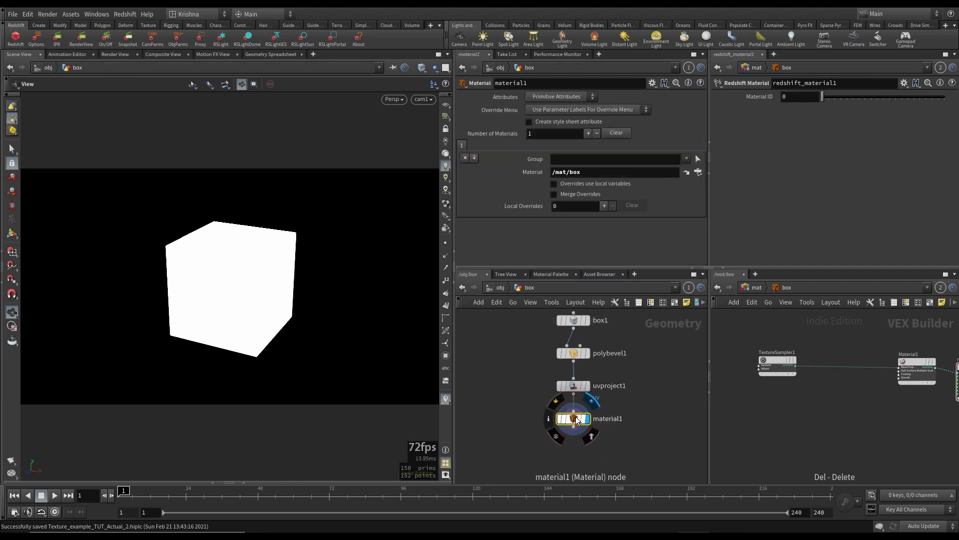
pyautogui.moveTo(573, 418); pyautogui.dragTo(573, 459)
pyautogui.press('Tab')
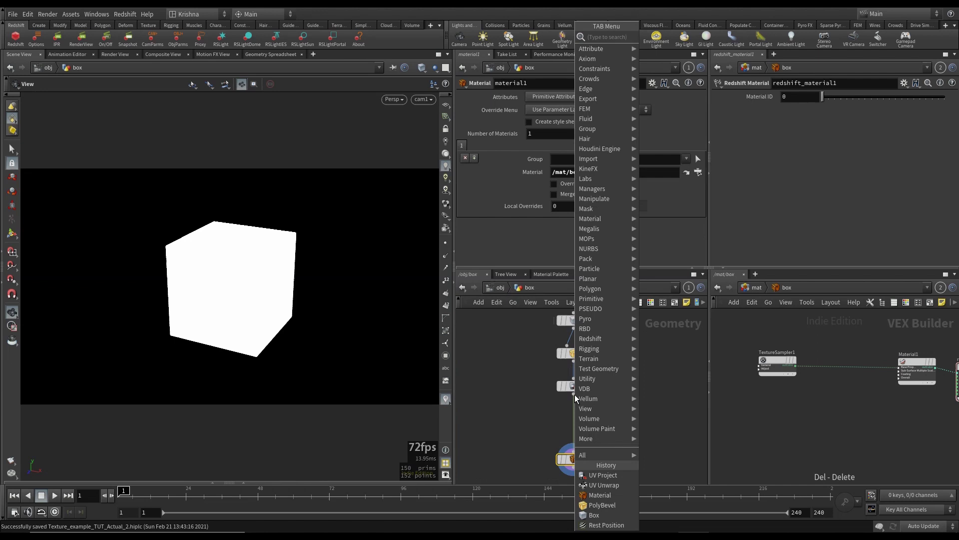
pyautogui.write('transform')
pyautogui.press('Return')
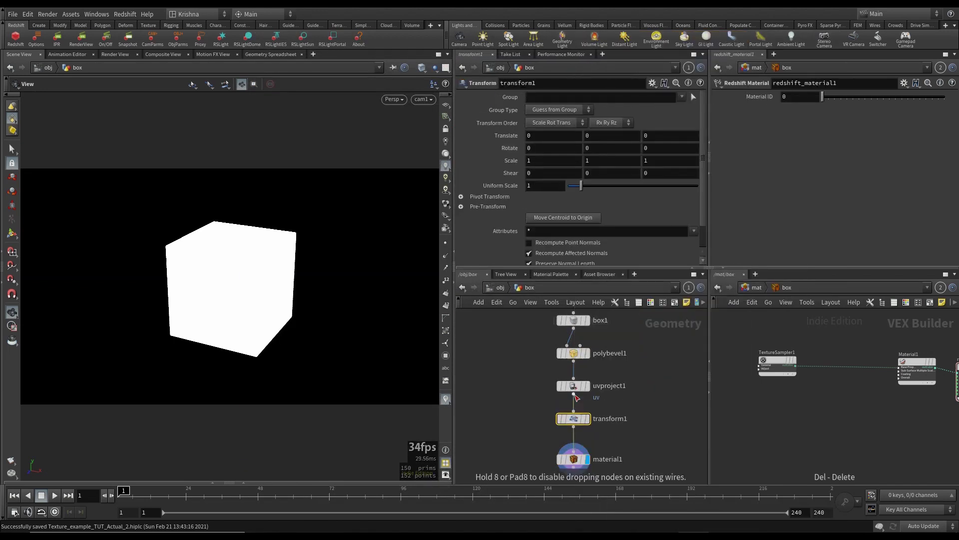
# Step: Set the animation's end frame to 36 in the global animation options
pyautogui.click(15, 511)
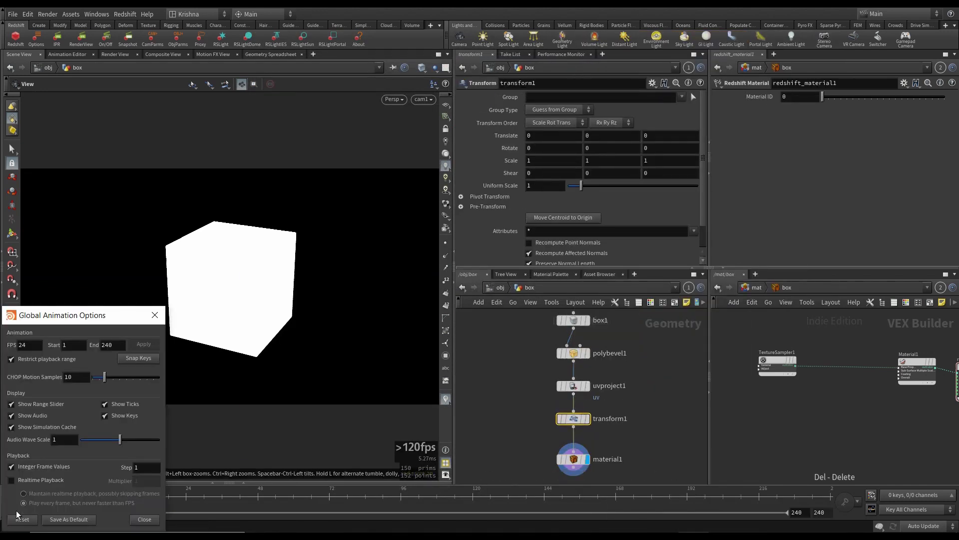
pyautogui.doubleClick(112, 346)
pyautogui.write('36')
pyautogui.press('Return')
pyautogui.click(145, 519)
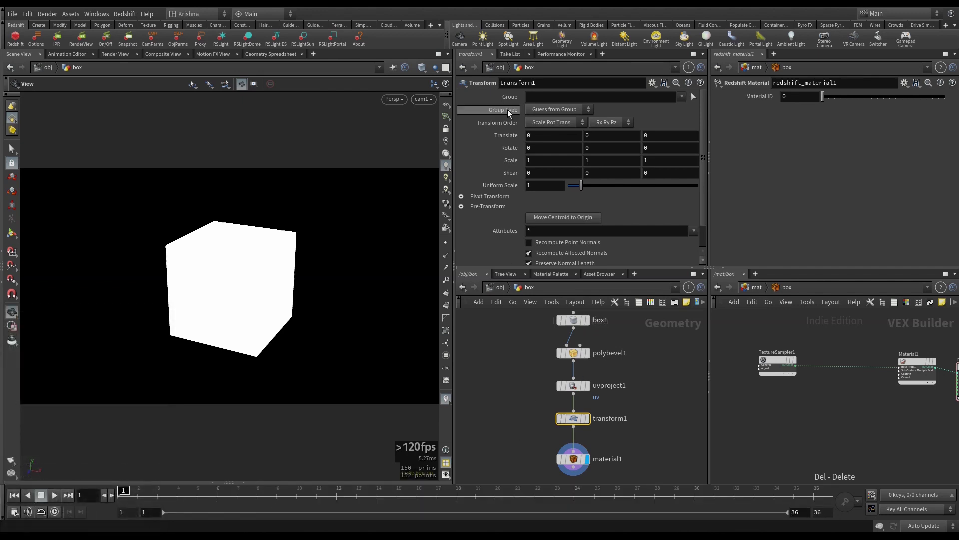
# Step: Keyframe the Transform node's X translation at 0 on frame 1 and 2 on frame 36, and return to frame 1
pyautogui.keyDown('alt'); pyautogui.click(535, 134); pyautogui.keyUp('alt')
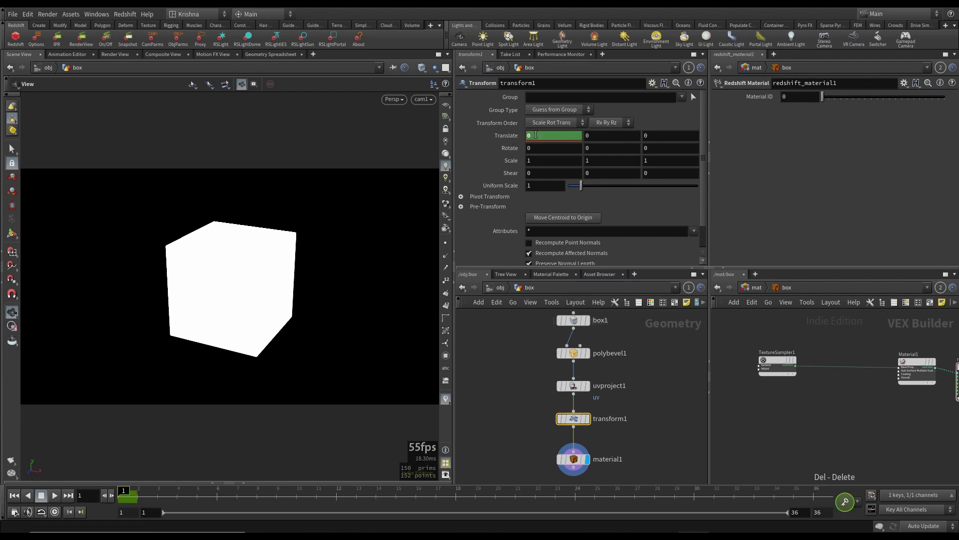
pyautogui.click(809, 496)
pyautogui.moveTo(536, 136); pyautogui.dragTo(553, 114, button='middle')
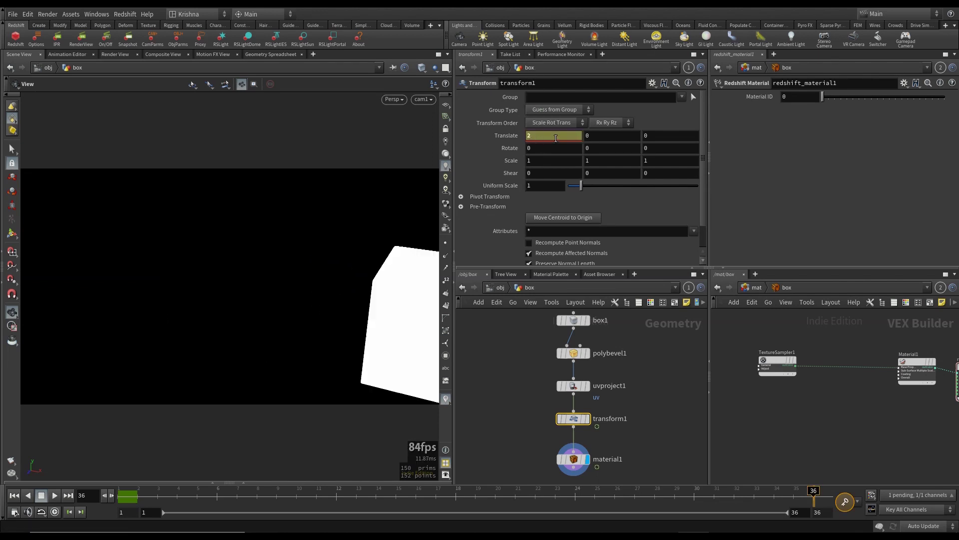
pyautogui.keyDown('alt'); pyautogui.click(555, 139); pyautogui.keyUp('alt')
pyautogui.moveTo(124, 495)
pyautogui.mouseDown()
pyautogui.moveTo(235, 494)
pyautogui.moveTo(121, 494)
pyautogui.mouseUp()
# Step: Save the scene, return to the object level, and switch the material network to out to render frames 1 to 36 in MPlay
pyautogui.click(564, 455)
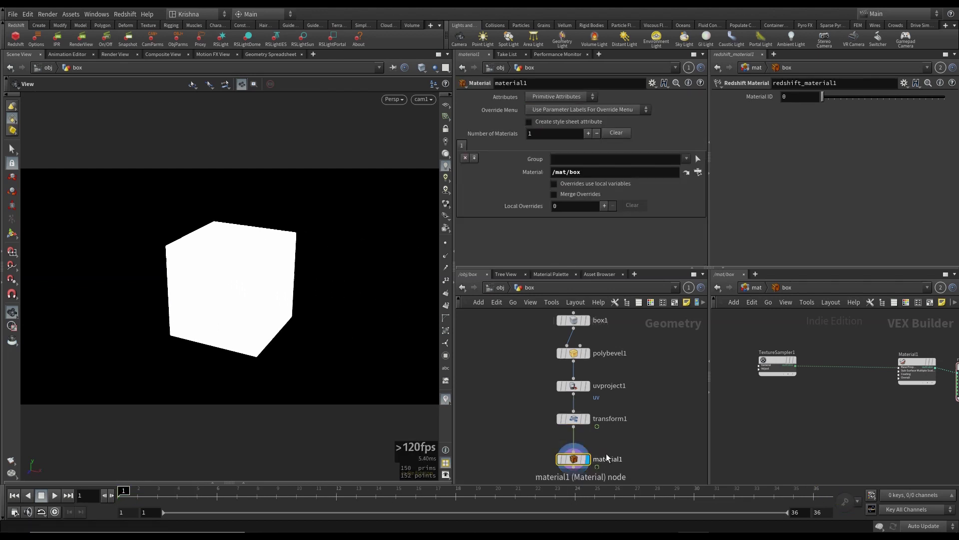
pyautogui.hotkey('ctrl', 's')
pyautogui.click(498, 289)
pyautogui.click(623, 370)
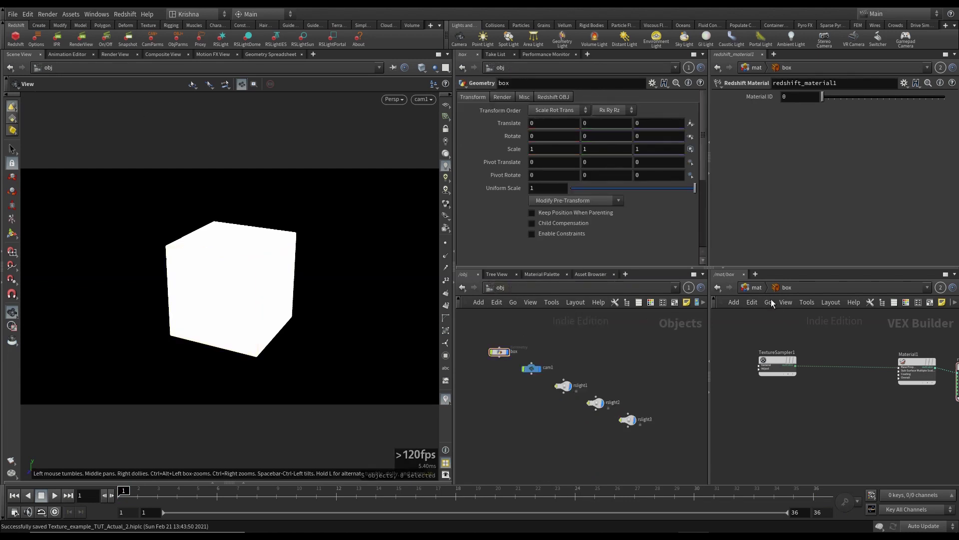
pyautogui.click(757, 288)
pyautogui.click(756, 289)
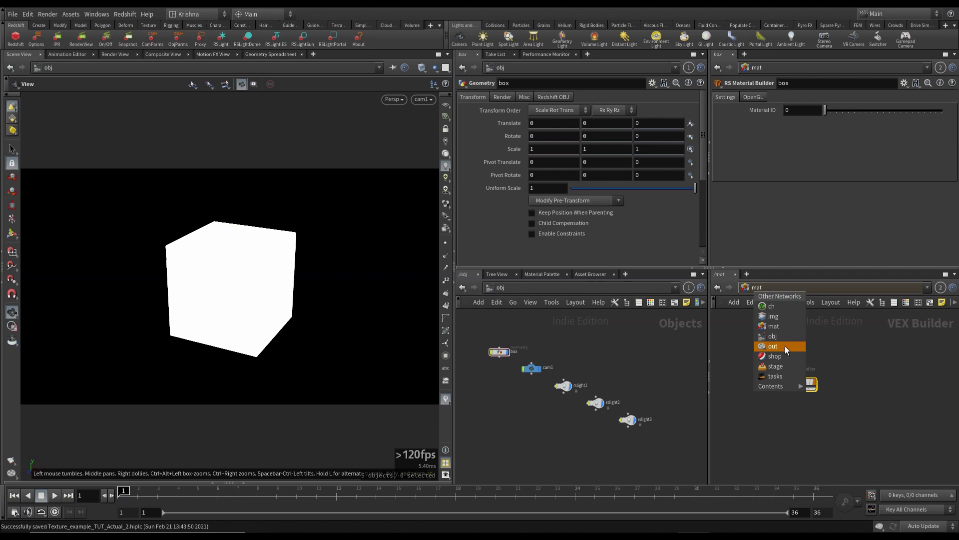
pyautogui.click(773, 346)
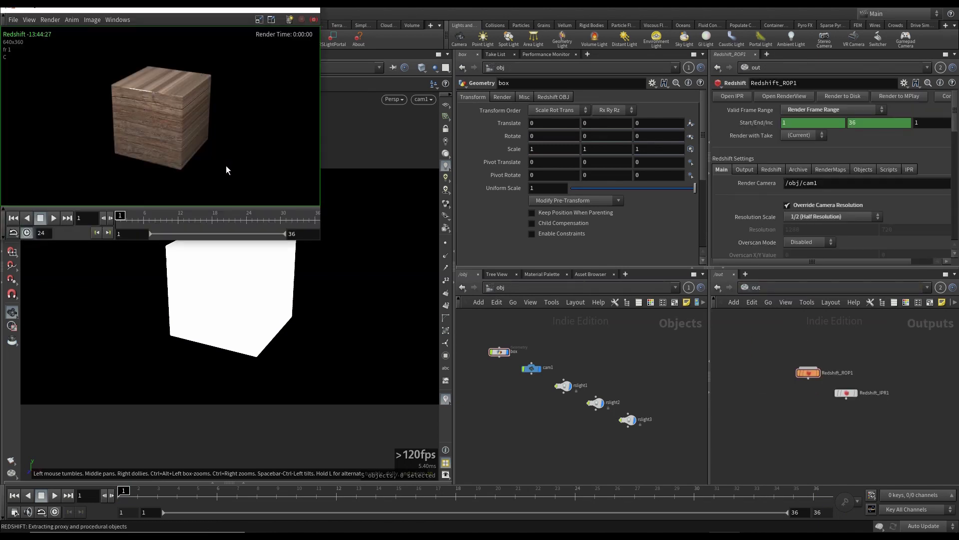
# Step: Play the rendered UV-projected cube sequence in MPlay, scrub it to frame 10, and close the player
pyautogui.click(53, 217)
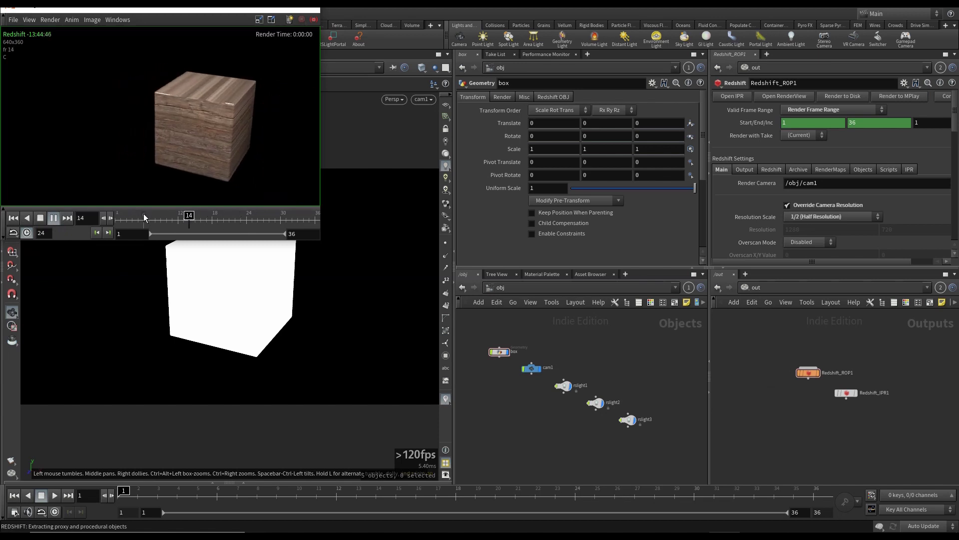
pyautogui.moveTo(145, 219); pyautogui.dragTo(167, 223)
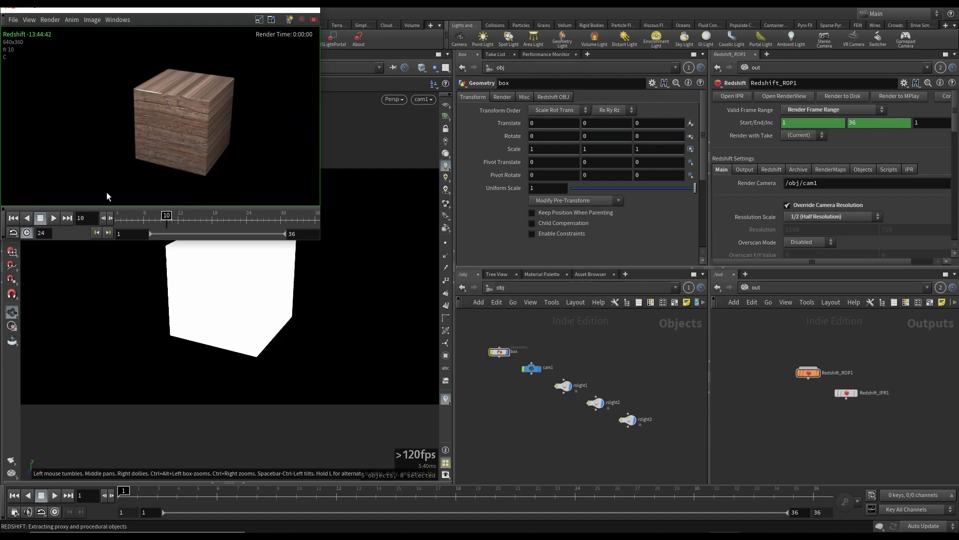
pyautogui.click(313, 19)
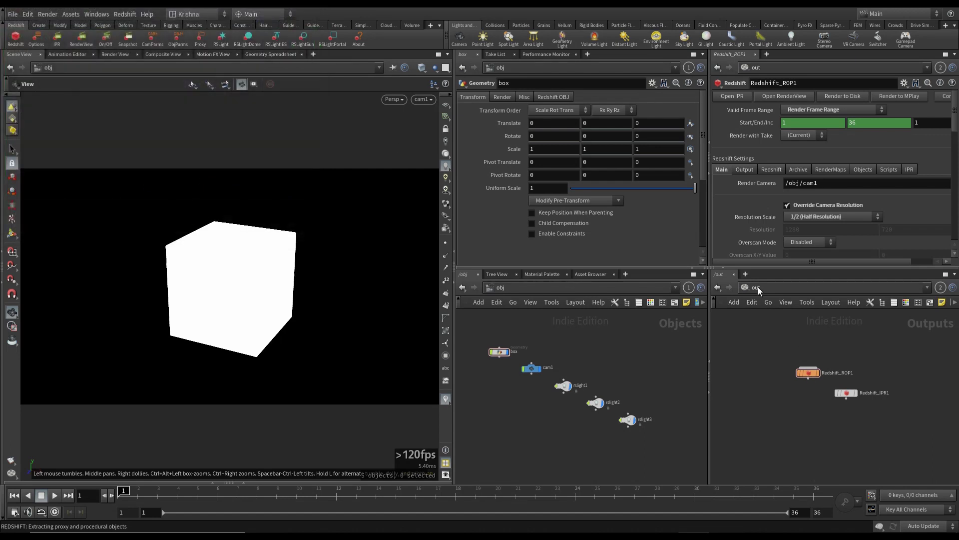
# Step: Return to the mat network and insert an RS TriPlanar node between TextureSampler1 and Material1 in the box material
pyautogui.click(757, 287)
pyautogui.click(772, 323)
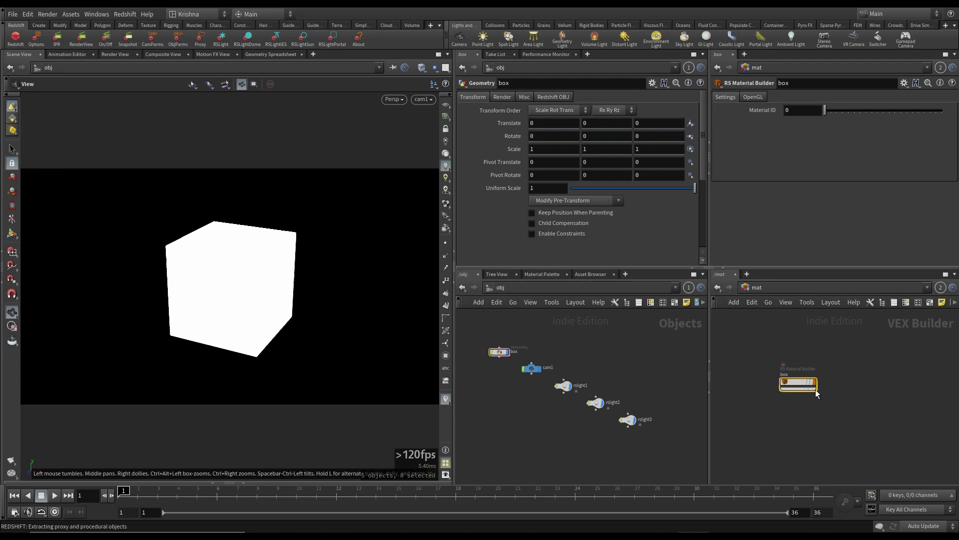
pyautogui.doubleClick(816, 391)
pyautogui.press('Tab')
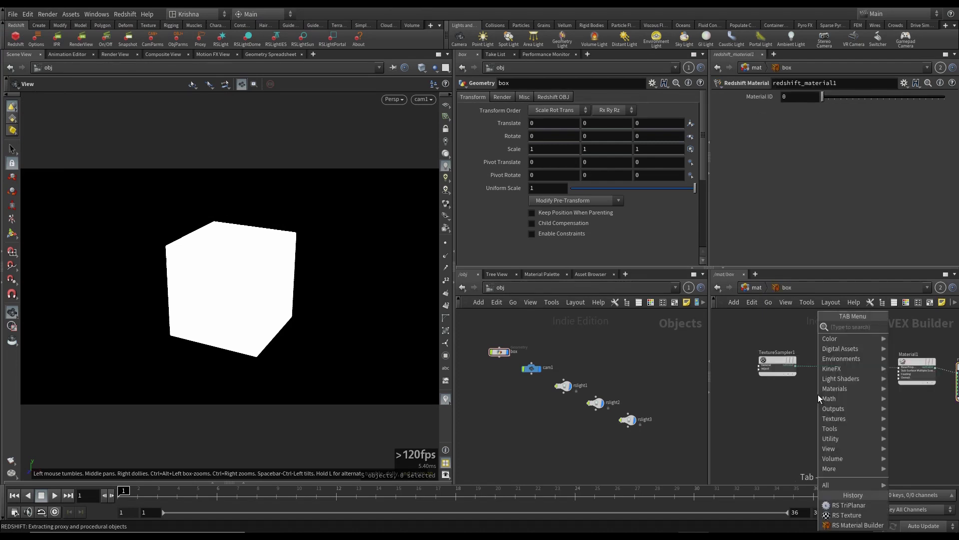
pyautogui.write('trip')
pyautogui.press('Return')
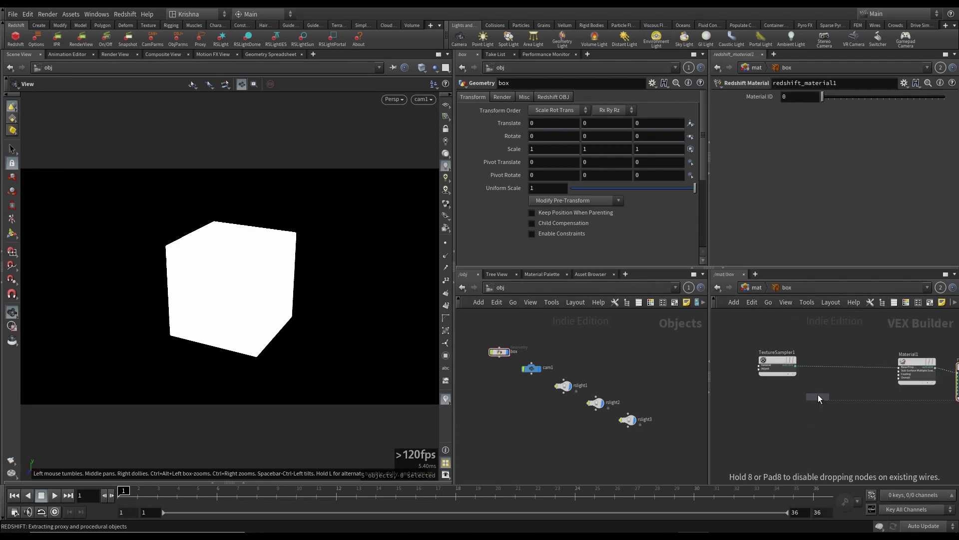
pyautogui.click(844, 370)
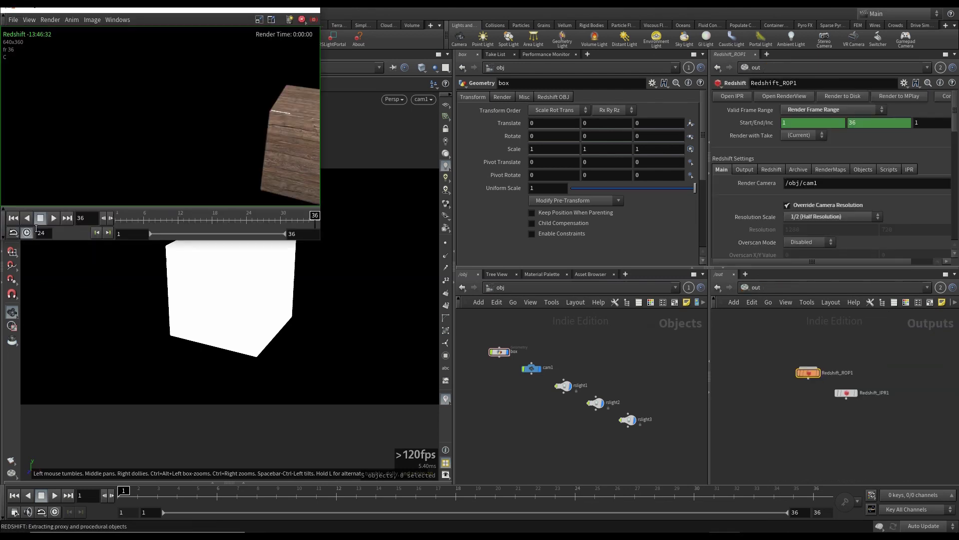
# Step: Play the rendered triplanar cube sequence in MPlay from frame 1
pyautogui.click(15, 221)
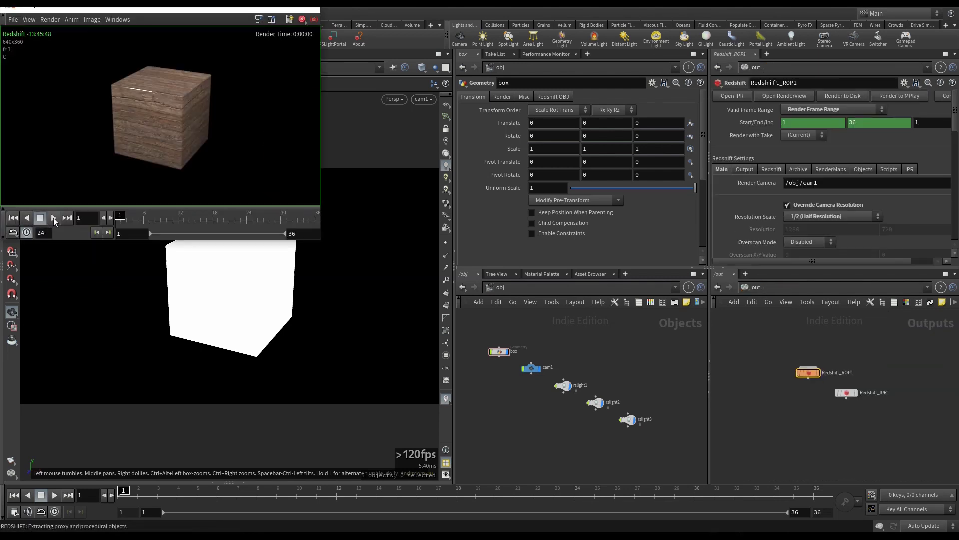
pyautogui.click(53, 217)
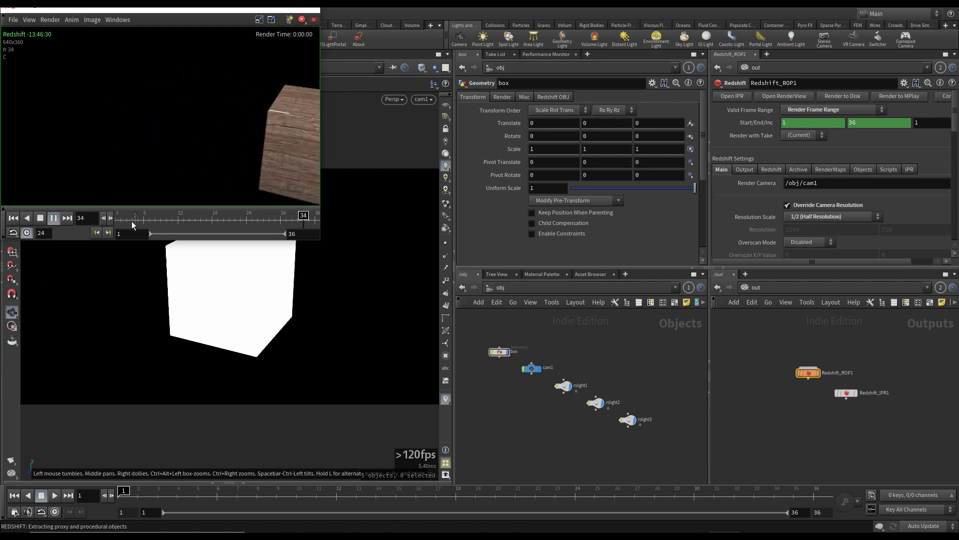
# Step: Scrub the rendered triplanar sequence back to frame 1 and close the MPlay player
pyautogui.moveTo(131, 221)
pyautogui.mouseDown()
pyautogui.moveTo(283, 217)
pyautogui.moveTo(109, 216)
pyautogui.mouseUp()
pyautogui.click(301, 10)
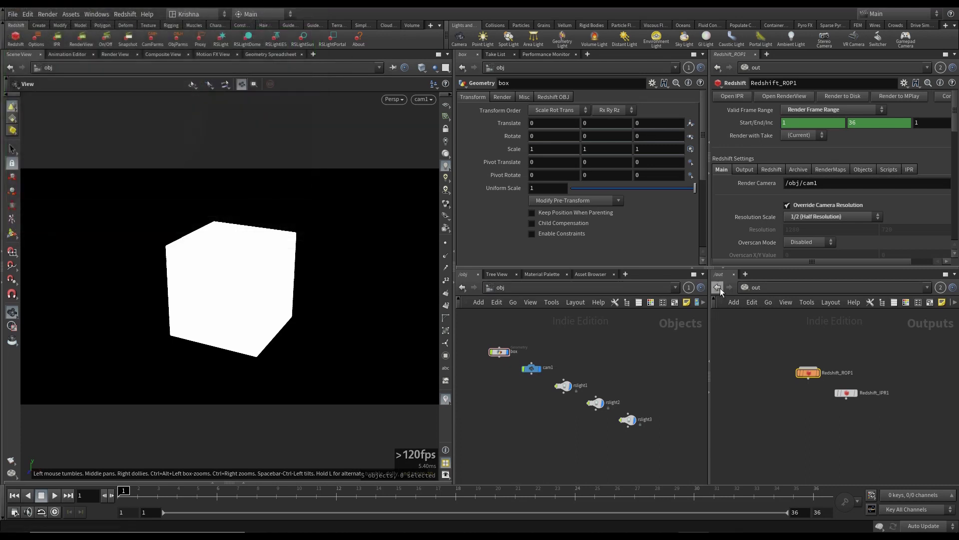
pyautogui.click(753, 288)
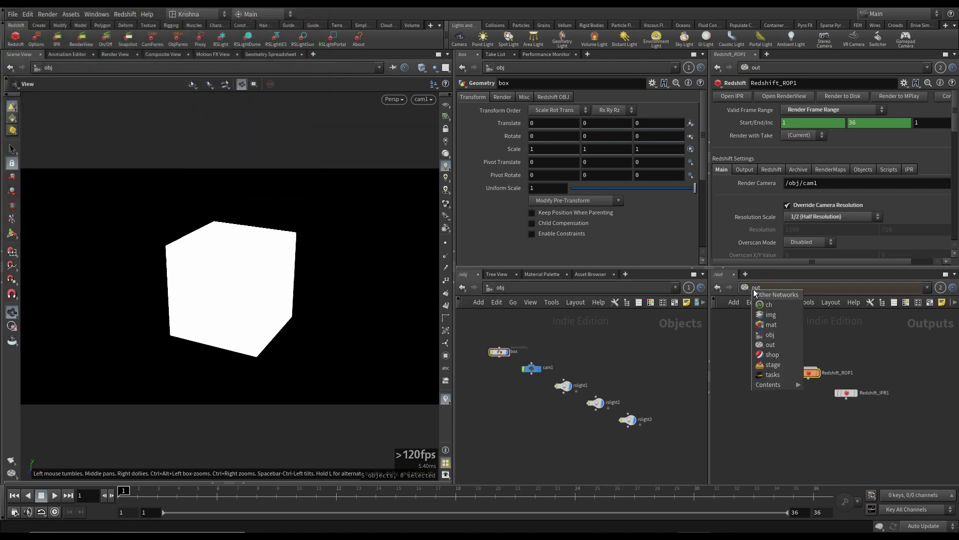
pyautogui.click(733, 367)
# Step: Enter the box geometry network and insert a Rest Position node between uvproject1 and transform1
pyautogui.doubleClick(498, 353)
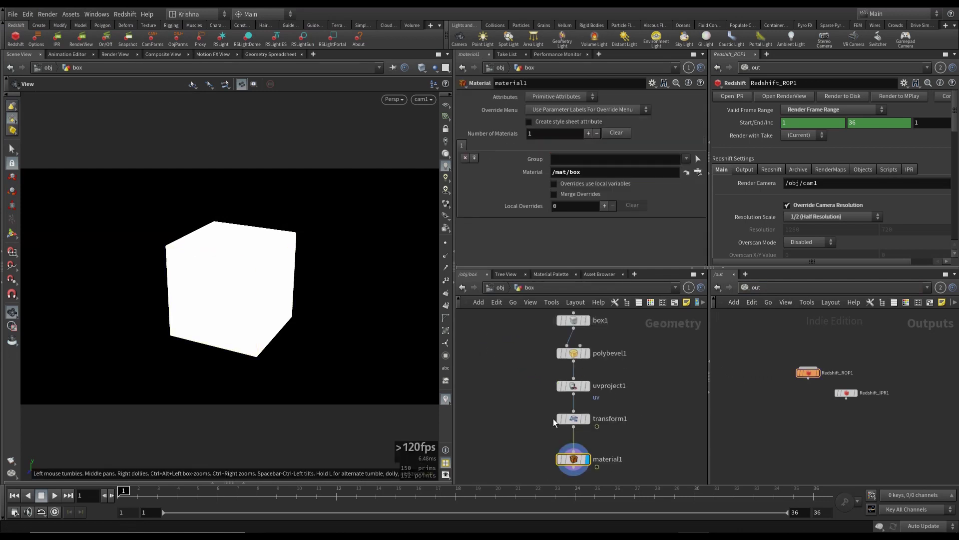
pyautogui.click(760, 290)
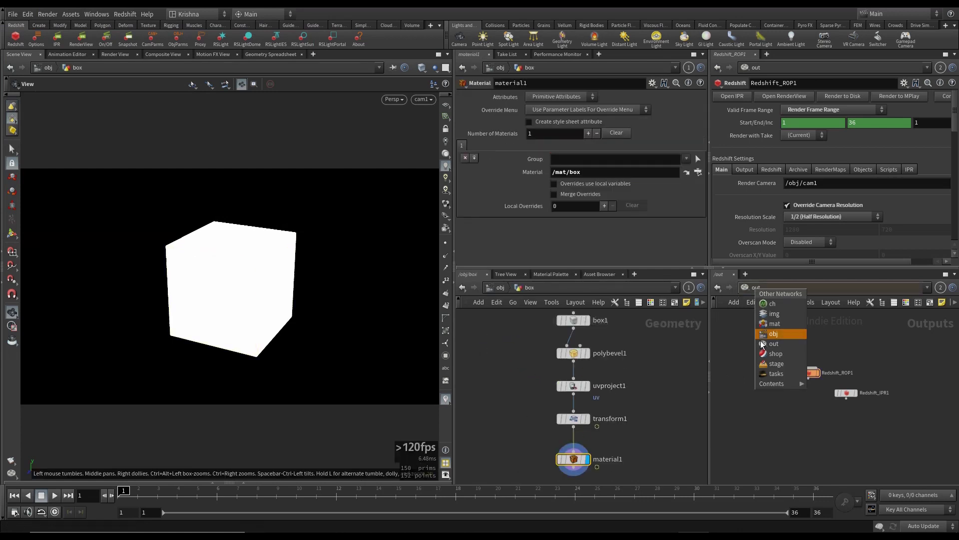
pyautogui.click(765, 323)
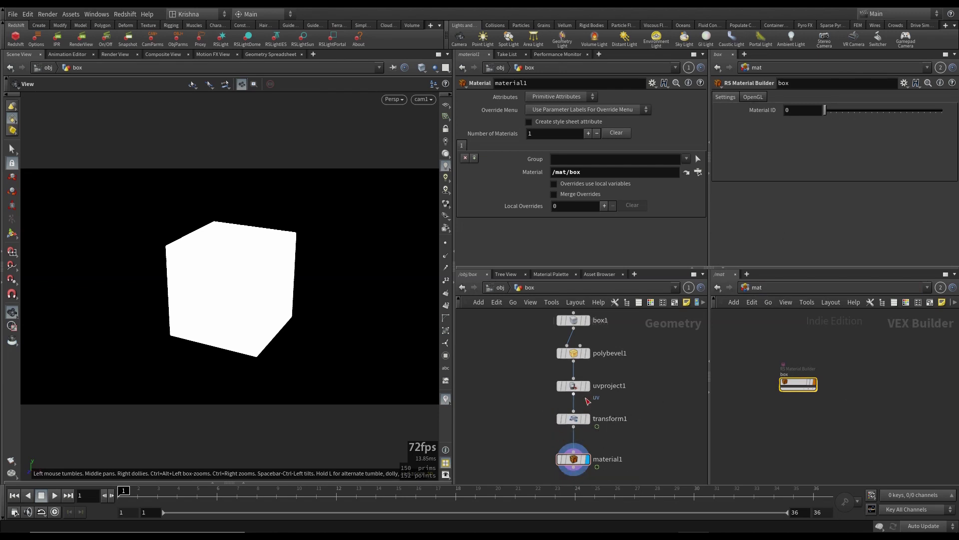
pyautogui.press('Tab')
pyautogui.write('rest')
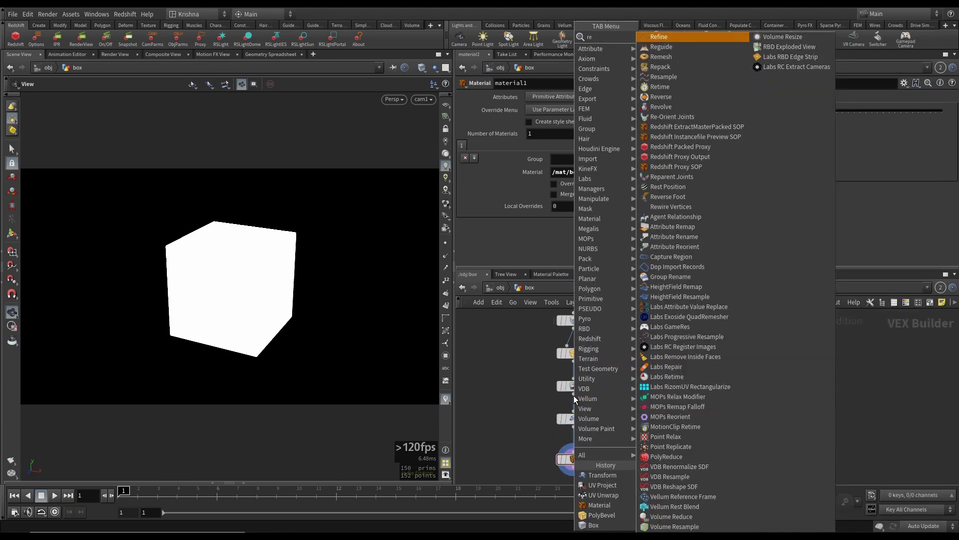
pyautogui.press('Return')
pyautogui.press('Return')
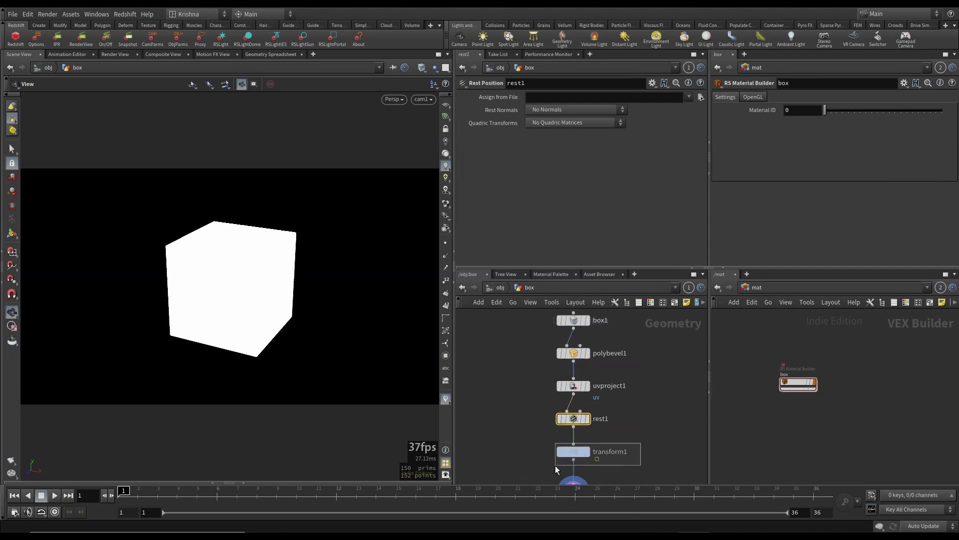
pyautogui.click(565, 452)
pyautogui.scroll(-2, 610, 400)
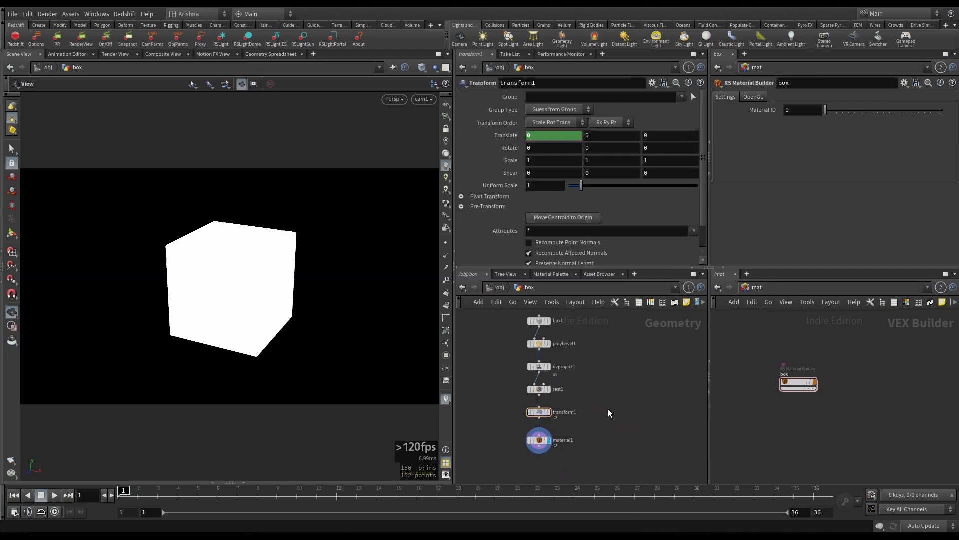
# Step: Save the scene, switch the mat network to out, and render frames 1 to 36 of Redshift_ROP1 in MPlay
pyautogui.hotkey('ctrl', 's')
pyautogui.click(748, 288)
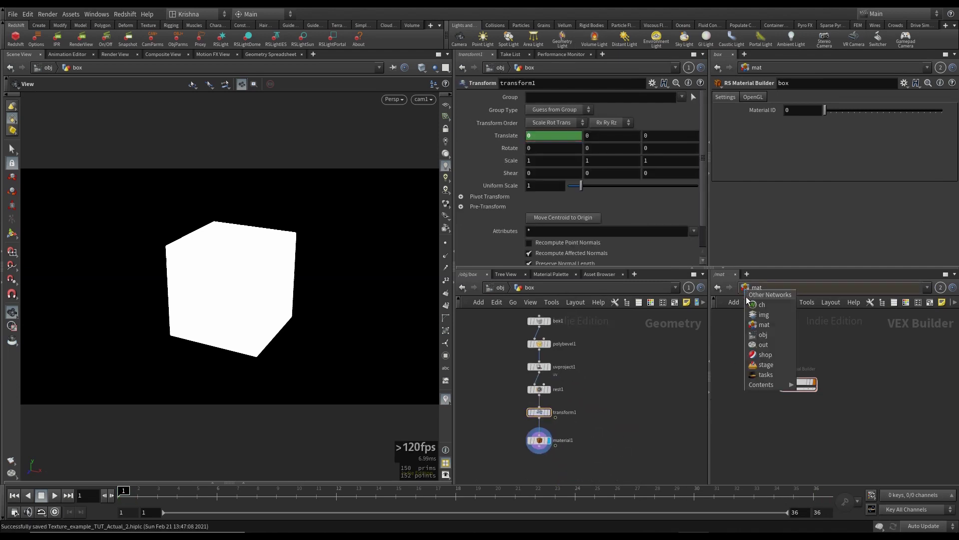
pyautogui.click(755, 345)
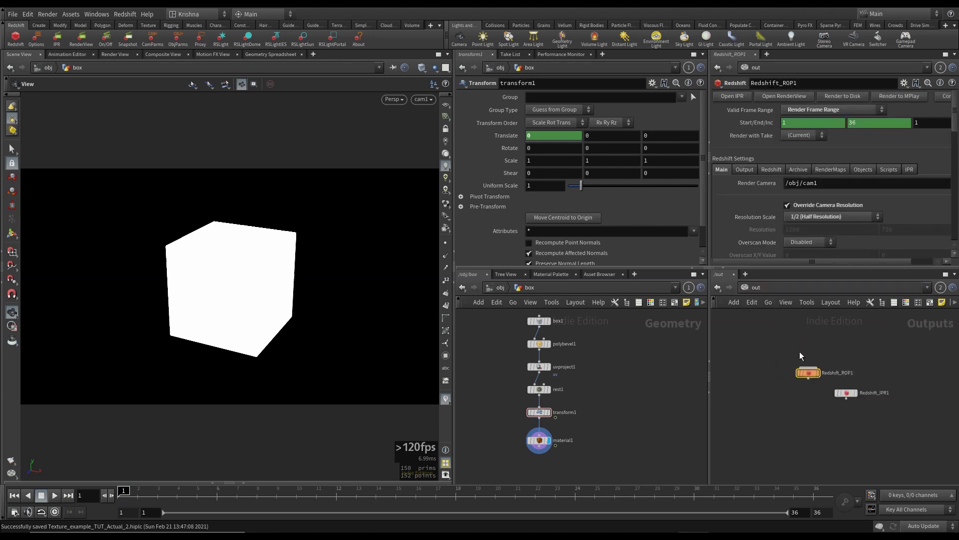
pyautogui.click(896, 98)
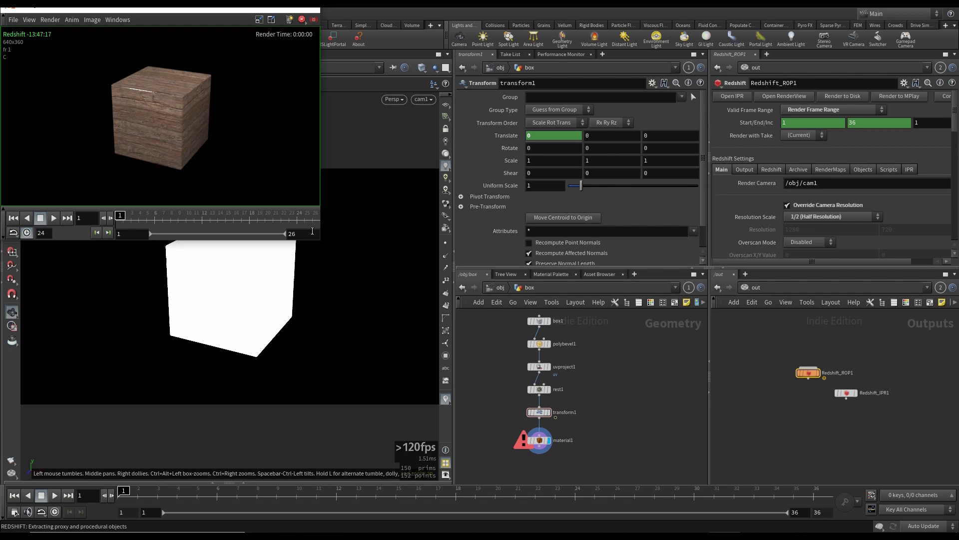
# Step: Scrub the sequence rendered with the rest node to frame 13 and back to frame 1, and close the player
pyautogui.moveTo(124, 222)
pyautogui.mouseDown()
pyautogui.moveTo(266, 223)
pyautogui.moveTo(212, 224)
pyautogui.mouseUp()
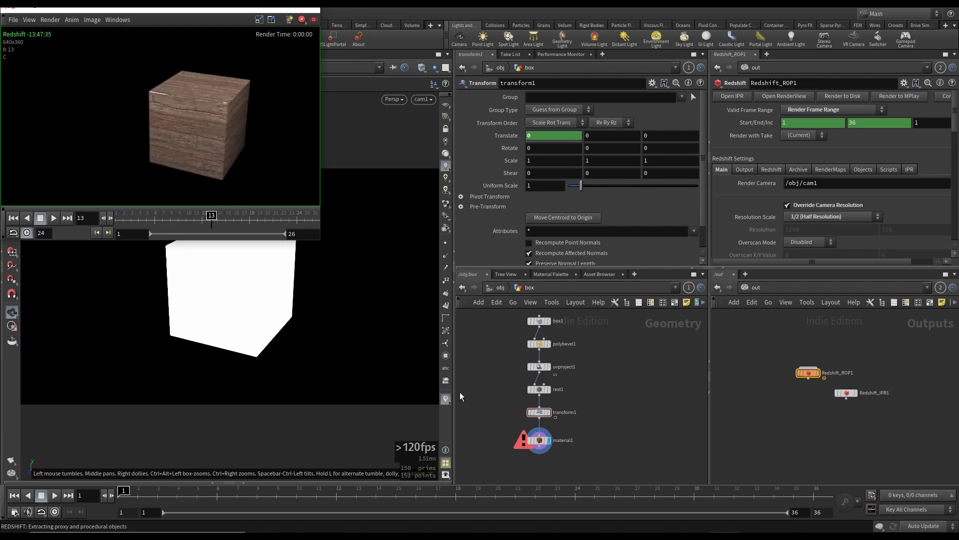
pyautogui.click(540, 389)
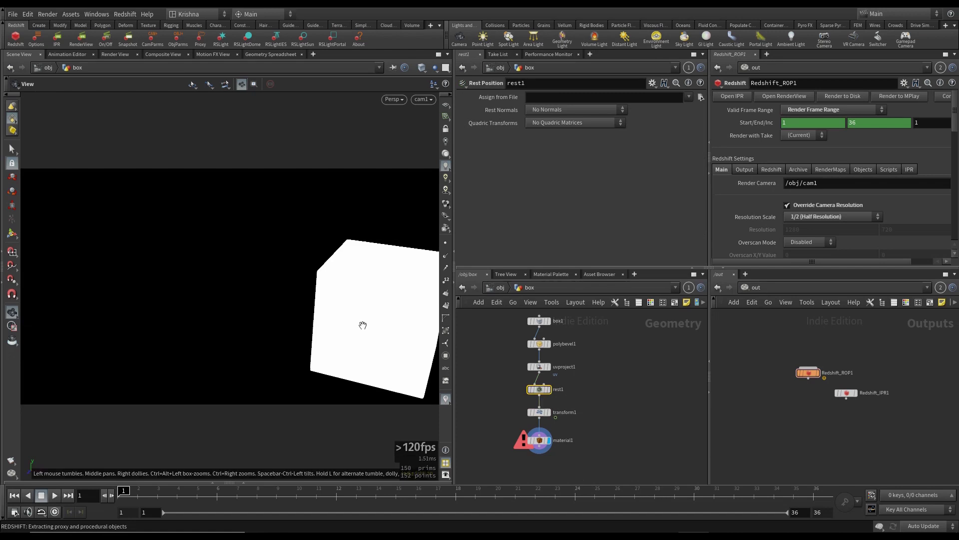
pyautogui.hotkey('alt', 'Tab')
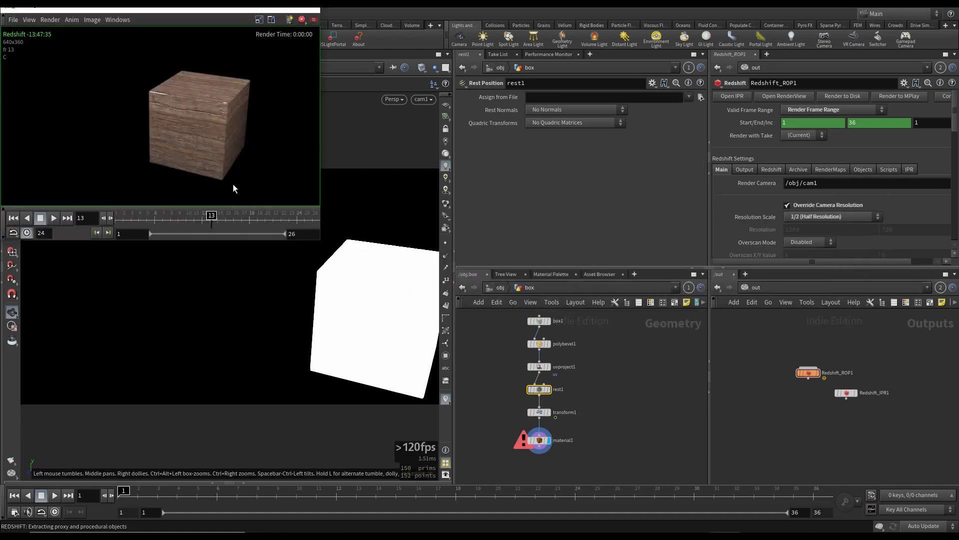
pyautogui.moveTo(129, 226)
pyautogui.mouseDown()
pyautogui.moveTo(266, 226)
pyautogui.moveTo(102, 229)
pyautogui.mouseUp()
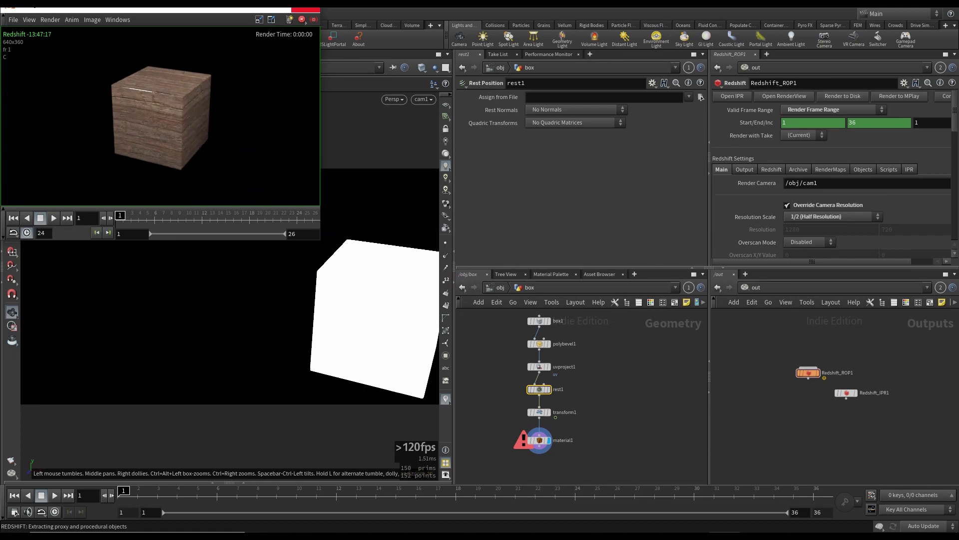
pyautogui.click(307, 9)
# Step: Open the box material in the mat network and set TriPlanar1's Projection Space Type to Reference
pyautogui.click(752, 288)
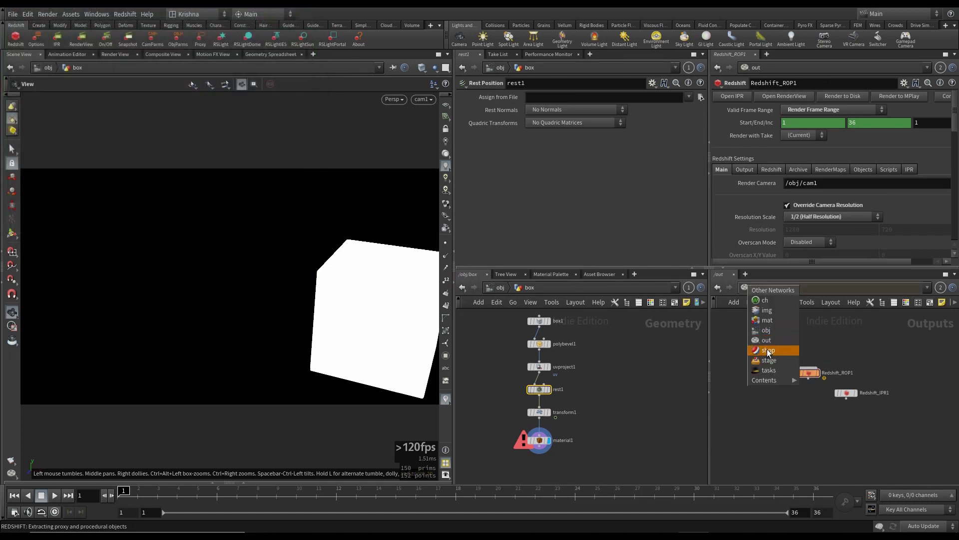
pyautogui.click(767, 320)
pyautogui.doubleClick(800, 383)
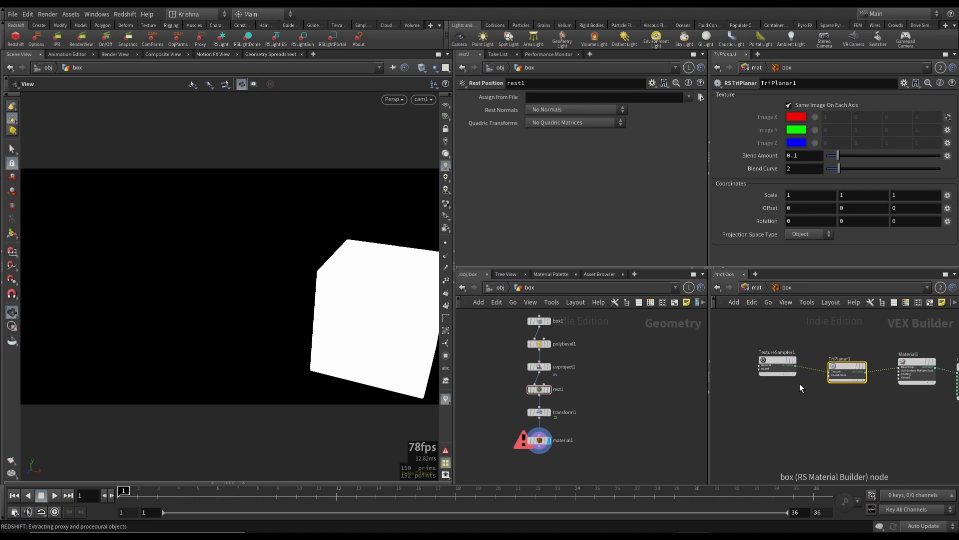
pyautogui.moveTo(839, 339); pyautogui.dragTo(847, 403)
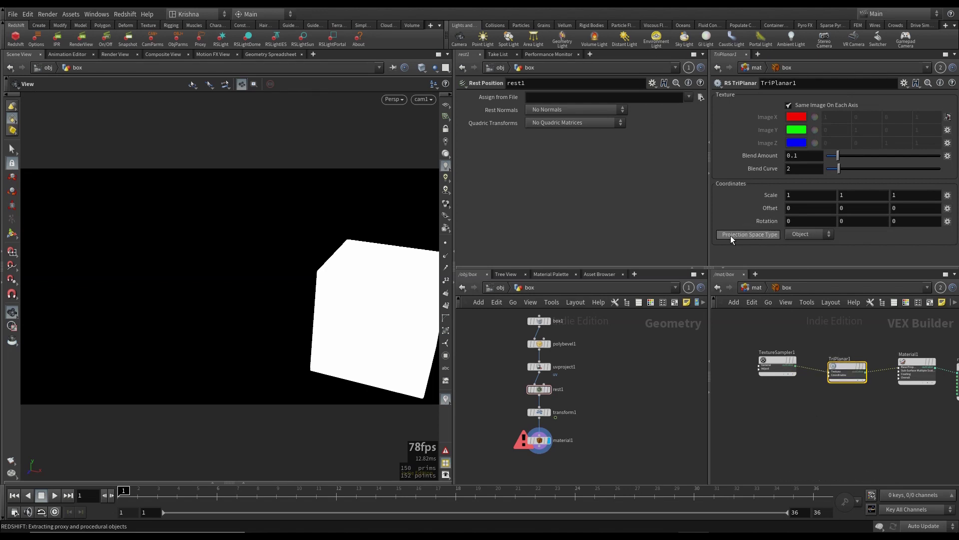
pyautogui.click(810, 235)
pyautogui.click(802, 263)
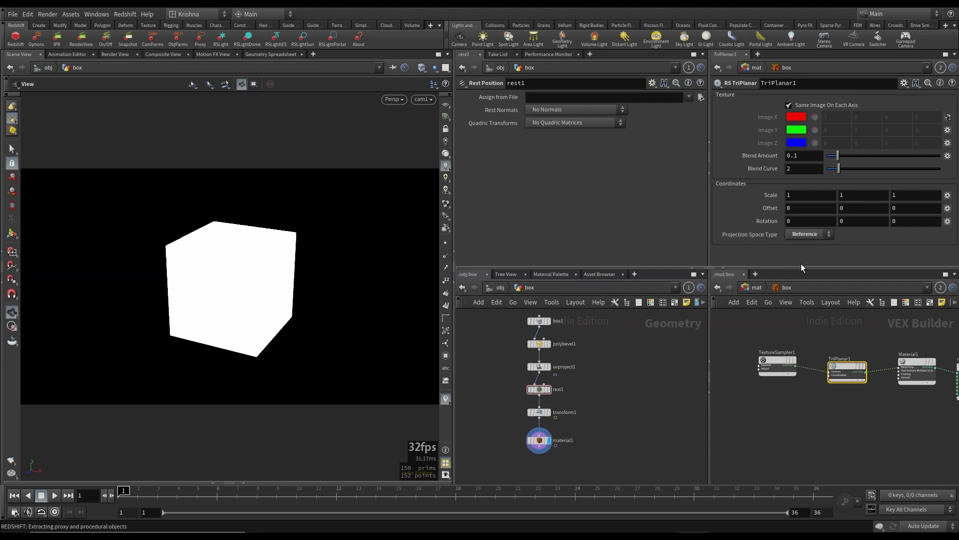
# Step: Leave the box material, return to the out network, and render frames 1 to 36 in MPlay again
pyautogui.click(755, 288)
pyautogui.click(745, 361)
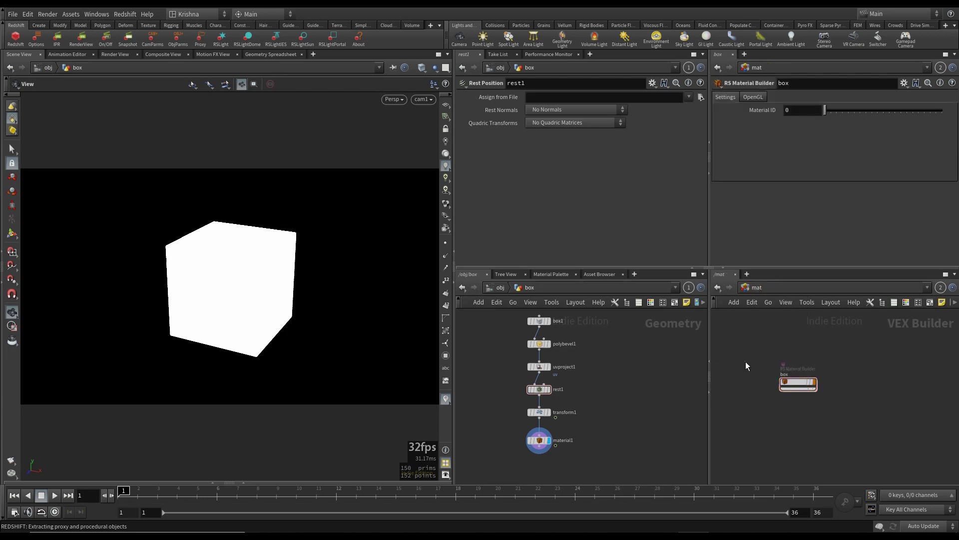
pyautogui.click(756, 287)
pyautogui.click(774, 343)
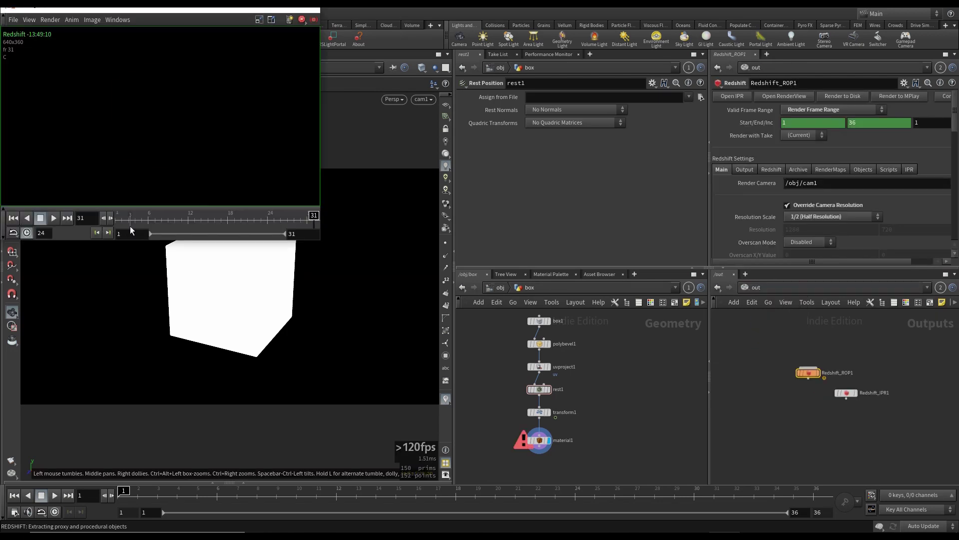
# Step: Play the Reference-space triplanar sequence in MPlay, scrub it to frame 22, and close the player
pyautogui.moveTo(130, 224); pyautogui.dragTo(109, 224)
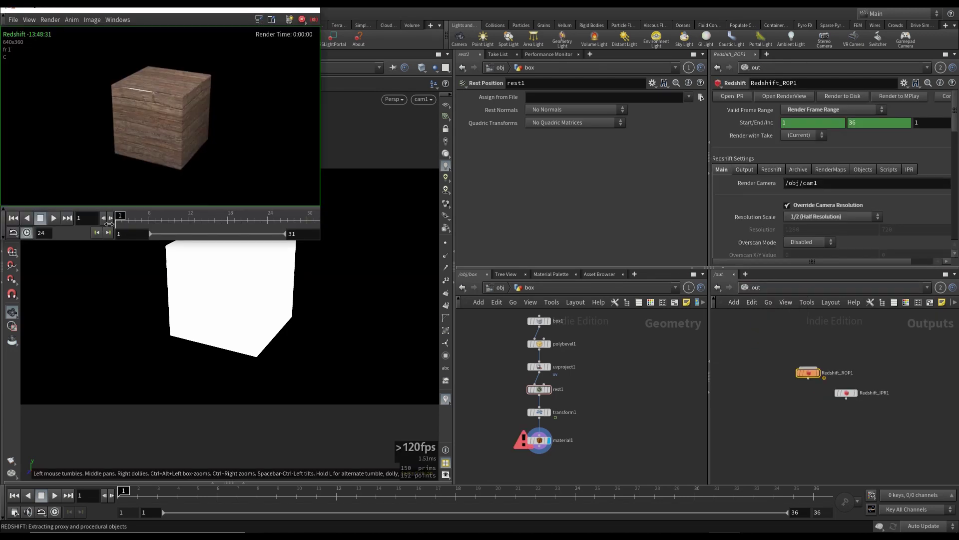
pyautogui.click(54, 219)
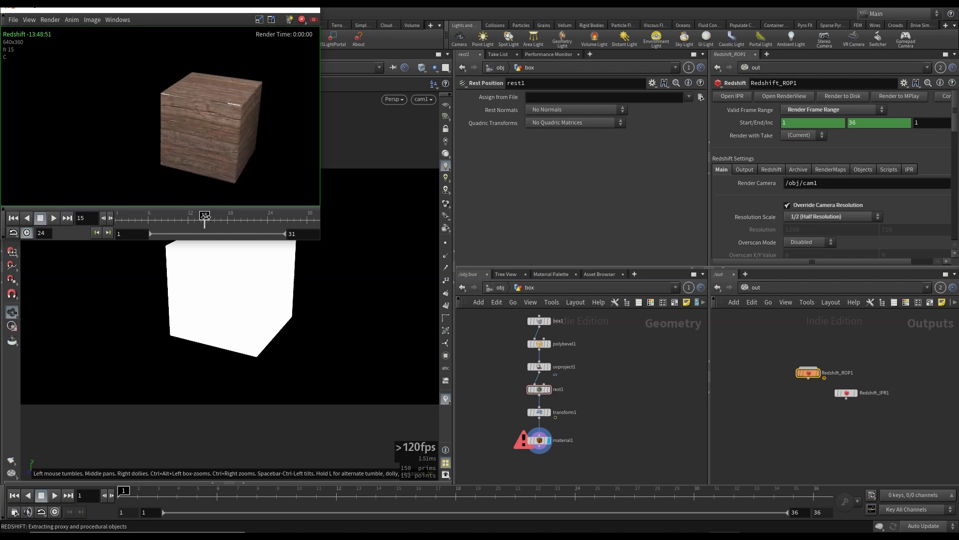
pyautogui.click(176, 219)
pyautogui.moveTo(176, 218); pyautogui.dragTo(253, 221)
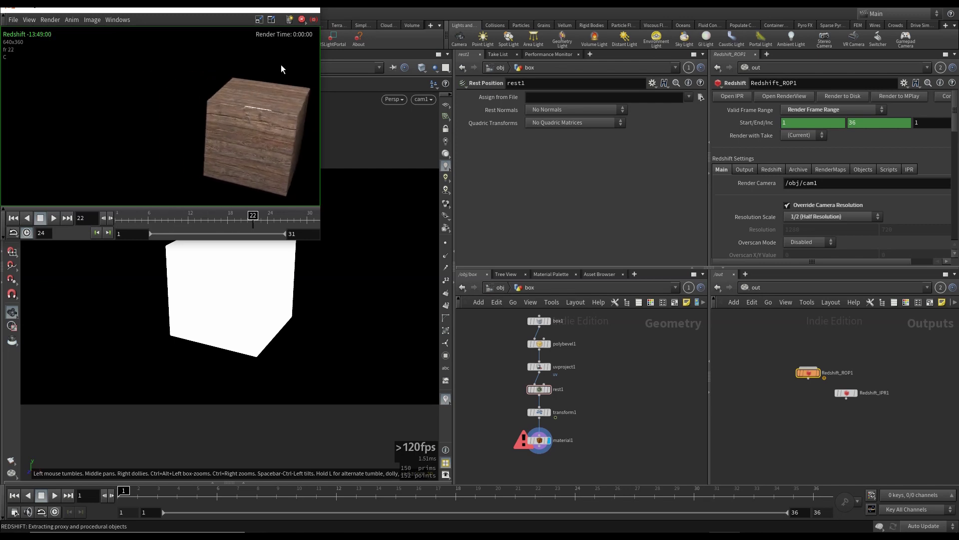
pyautogui.click(302, 17)
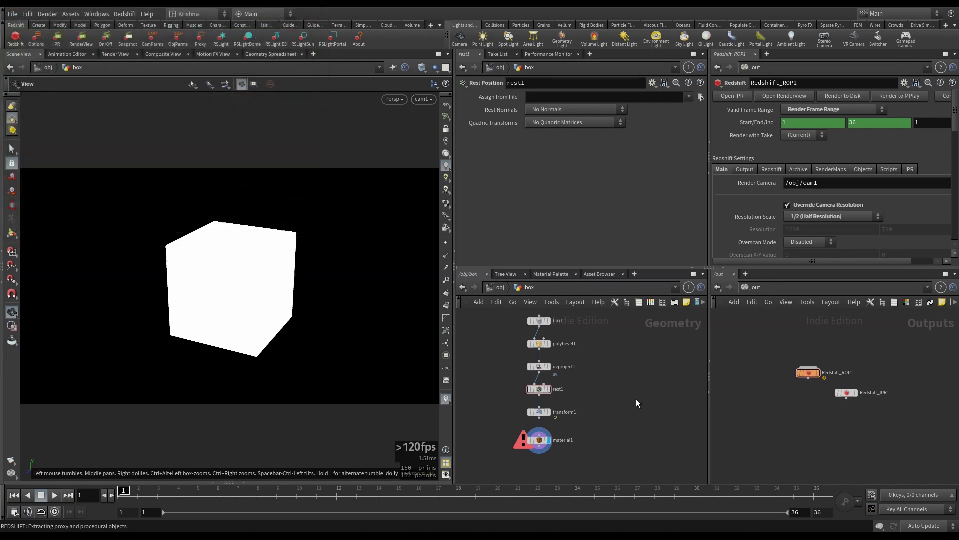
# Step: Save the scene and delete the animated Translate channels on the transform1 node
pyautogui.hotkey('ctrl', 's')
pyautogui.moveTo(530, 418); pyautogui.dragTo(531, 419)
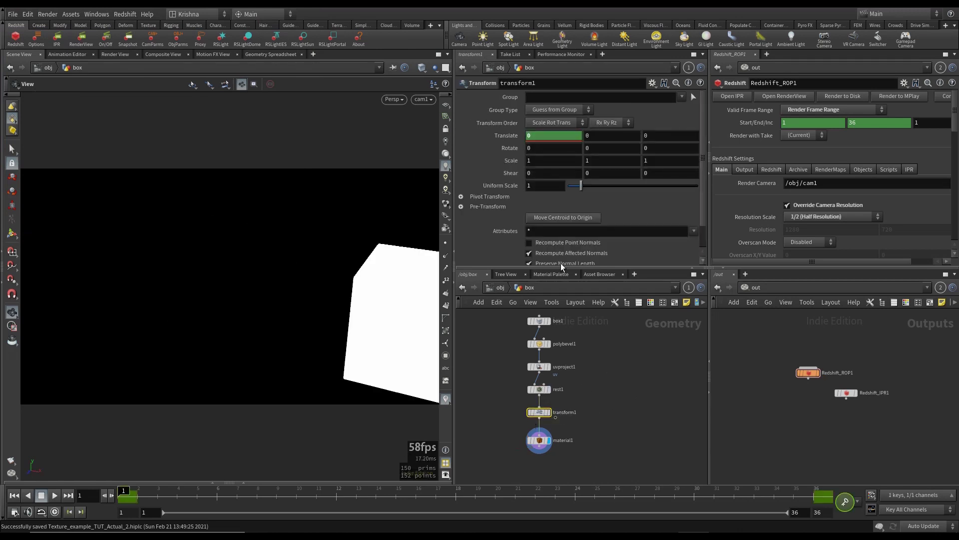
pyautogui.rightClick(511, 134)
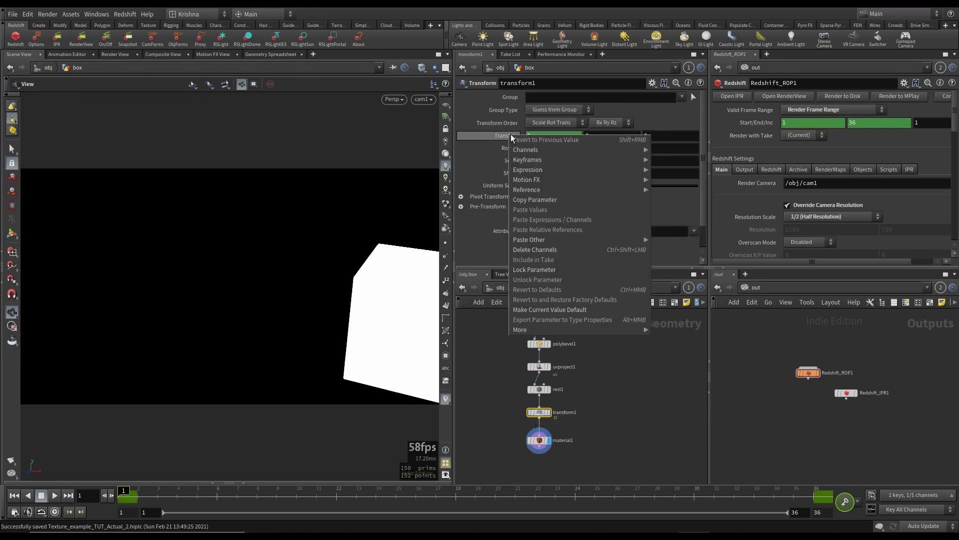
pyautogui.click(556, 253)
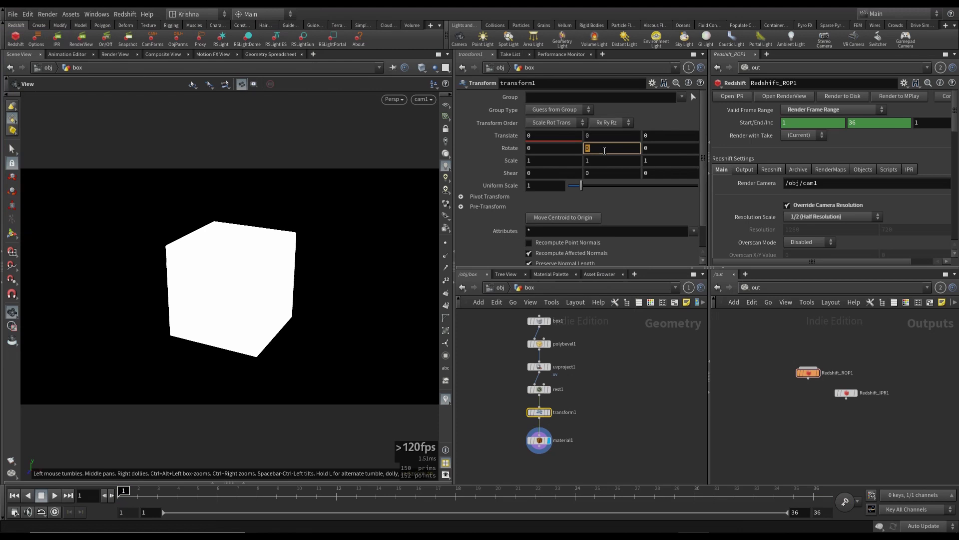
# Step: Set transform1's Y rotation to the expression $F*10 and preview the animation, returning to frame 1
pyautogui.write('$F')
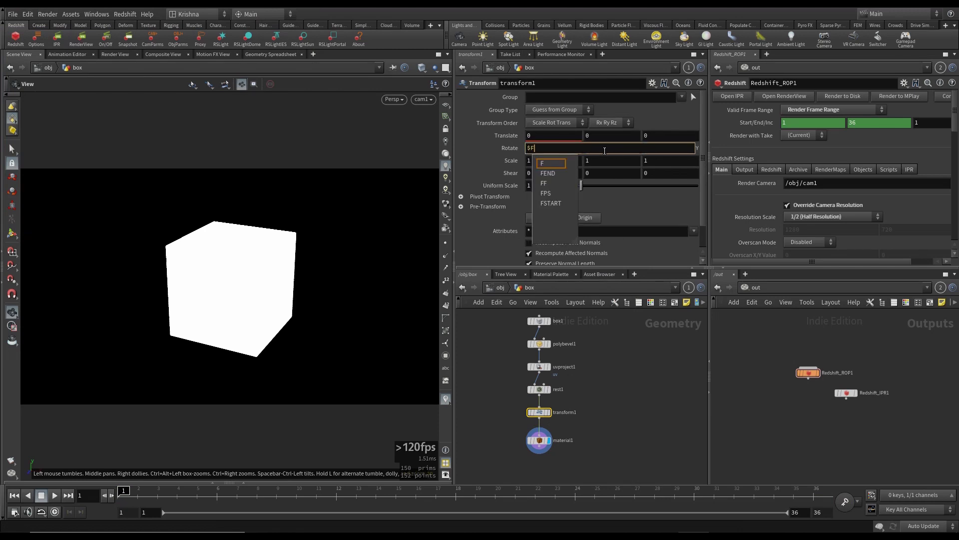
pyautogui.write('*')
pyautogui.press('Return')
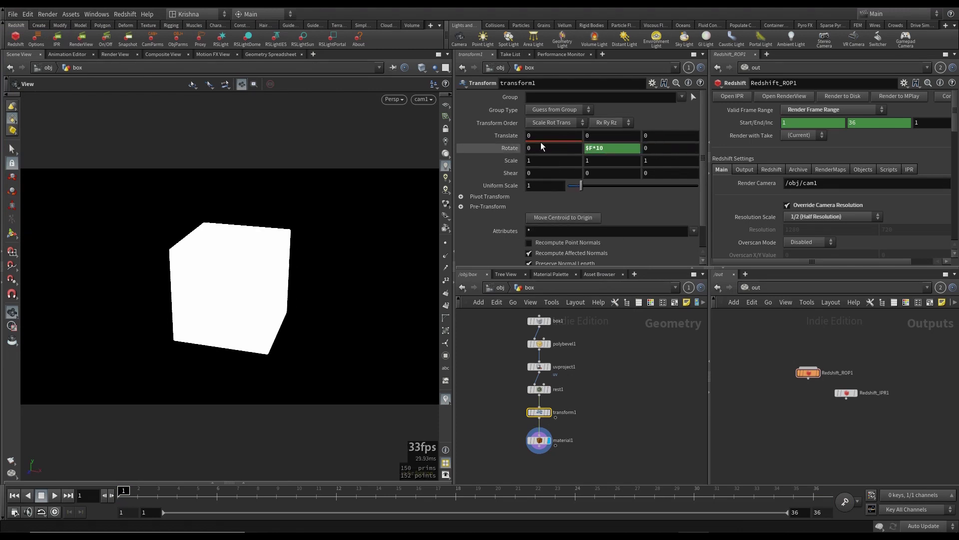
pyautogui.click(58, 494)
pyautogui.click(15, 496)
# Step: Save the scene and render the rotating cube sequence from Redshift_ROP1 in MPlay
pyautogui.hotkey('ctrl', 's')
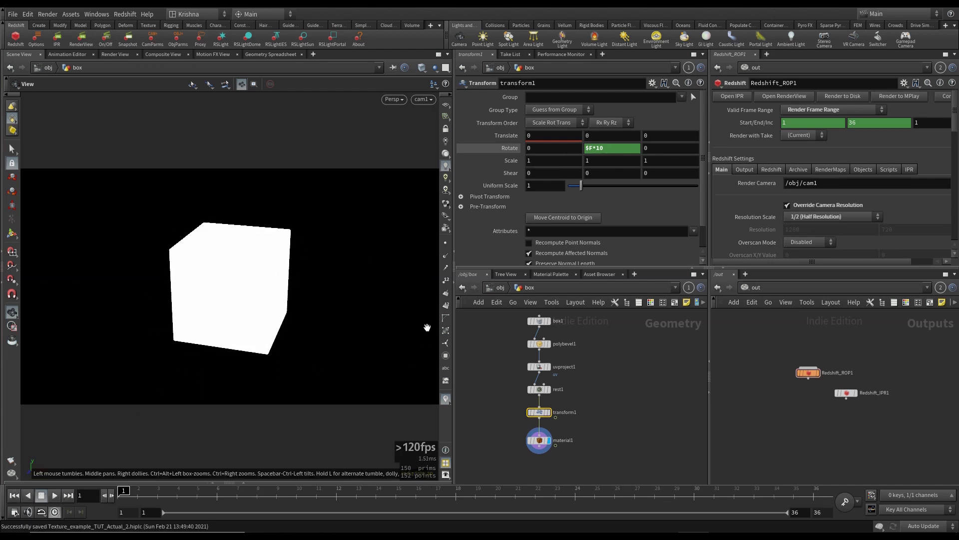
pyautogui.moveTo(810, 390); pyautogui.dragTo(810, 391)
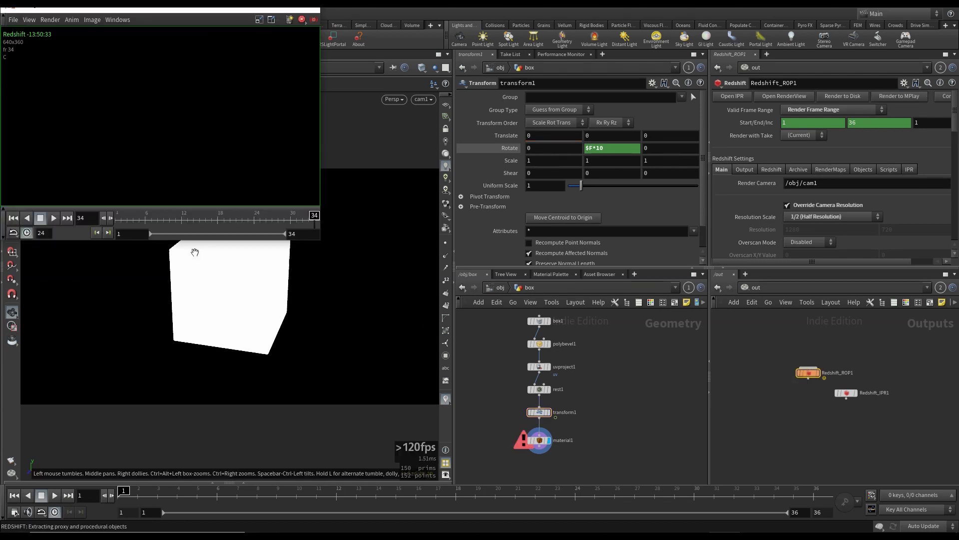
# Step: Play the rendered rotating cube sequence in MPlay, scrub it back to the start, and close the player
pyautogui.click(54, 218)
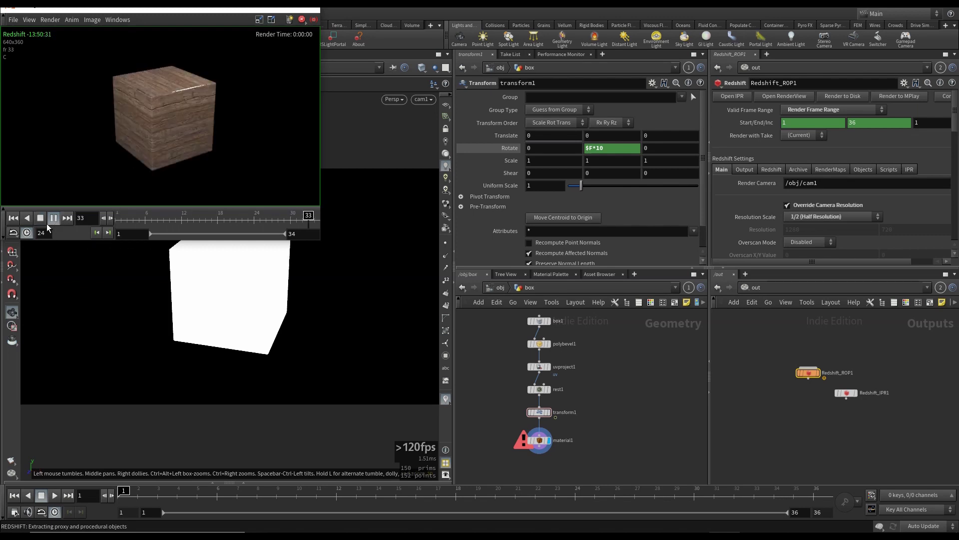
pyautogui.click(120, 222)
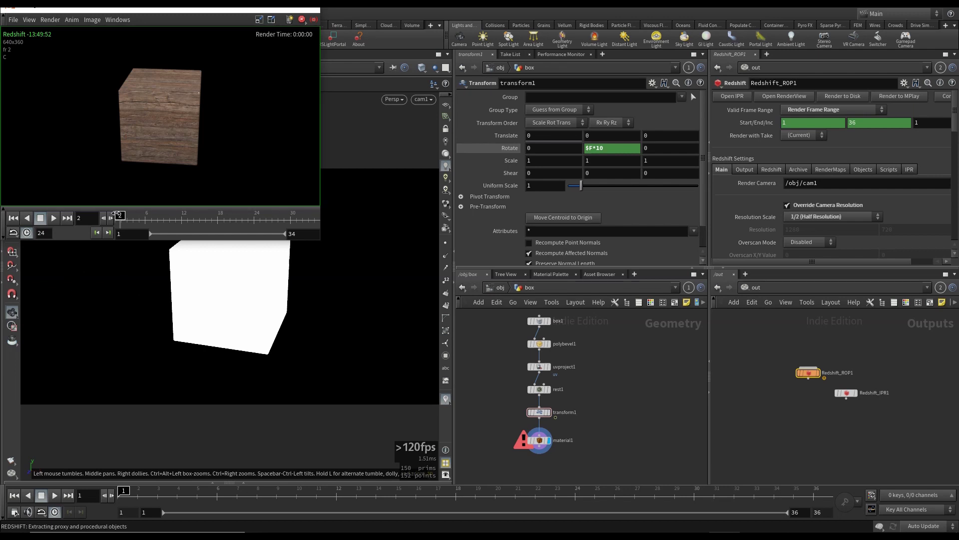
pyautogui.moveTo(113, 217)
pyautogui.mouseDown()
pyautogui.moveTo(167, 223)
pyautogui.moveTo(103, 226)
pyautogui.mouseUp()
pyautogui.scroll(3, 163, 121)
pyautogui.click(295, 10)
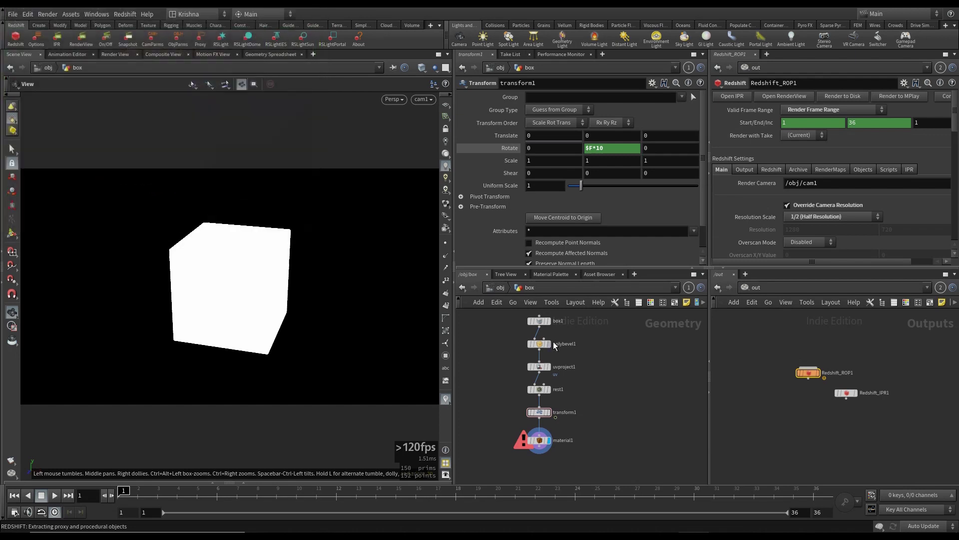
# Step: Insert a Normal node between transform1 and material1 in the box geometry network
pyautogui.press('Tab')
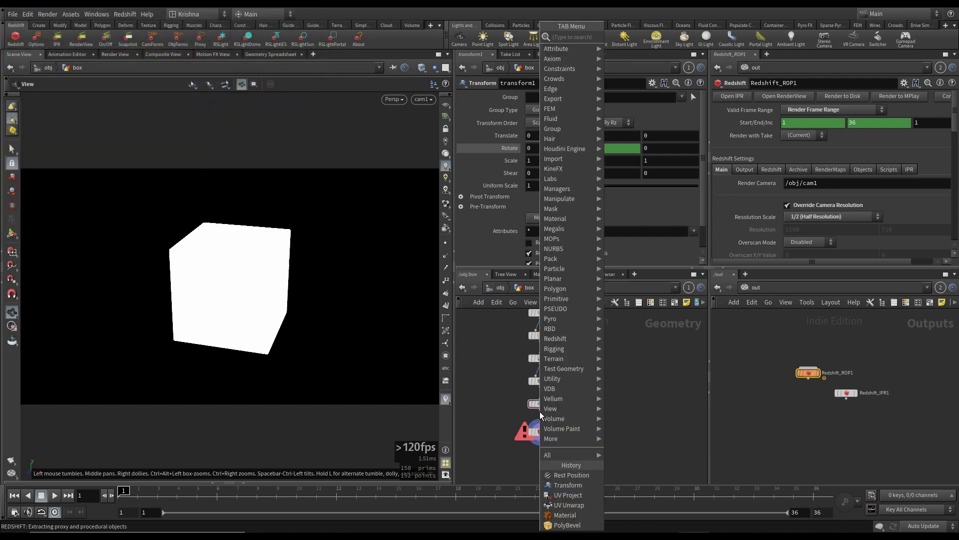
pyautogui.write('normal')
pyautogui.press('Return')
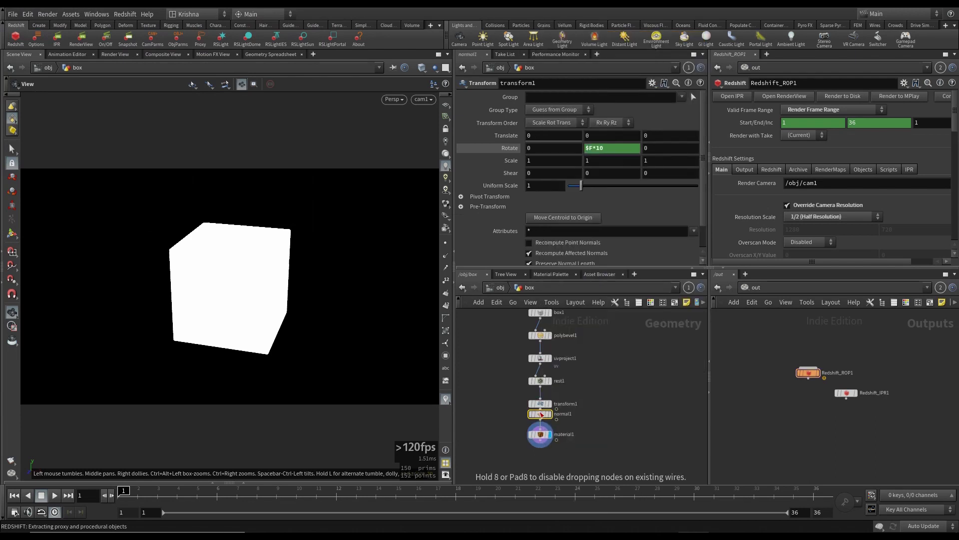
pyautogui.click(540, 412)
# Step: Save the scene and render the rotating cube with the new normals from Redshift_ROP1 to MPlay
pyautogui.moveTo(780, 355); pyautogui.dragTo(806, 410)
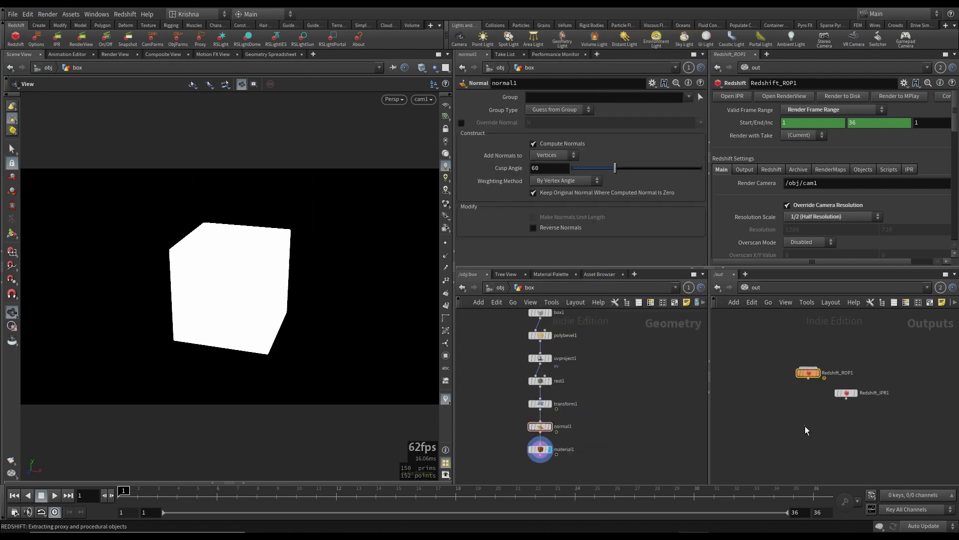
pyautogui.hotkey('ctrl', 's')
pyautogui.click(899, 96)
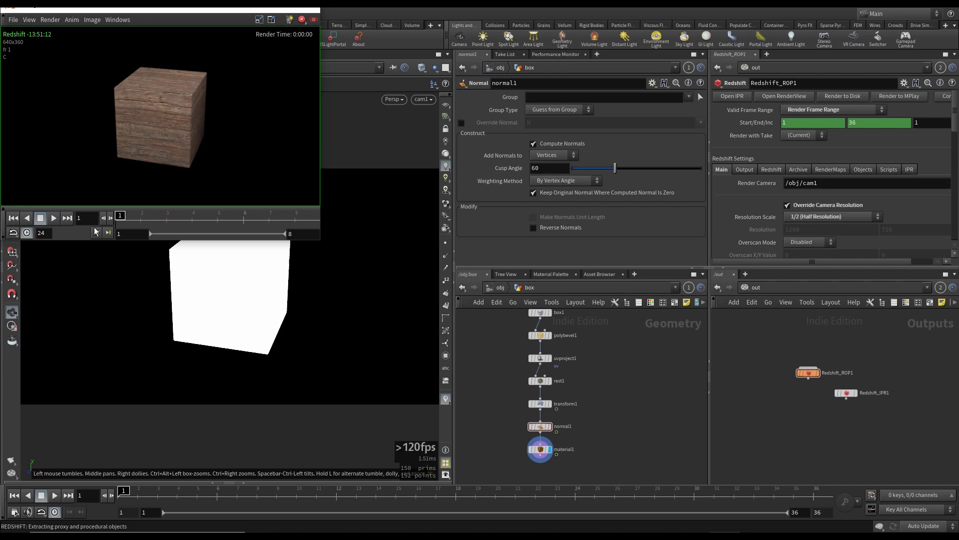
# Step: Scrub through the rendered frames in MPlay to check the texture, and close the player
pyautogui.moveTo(161, 217); pyautogui.dragTo(270, 222)
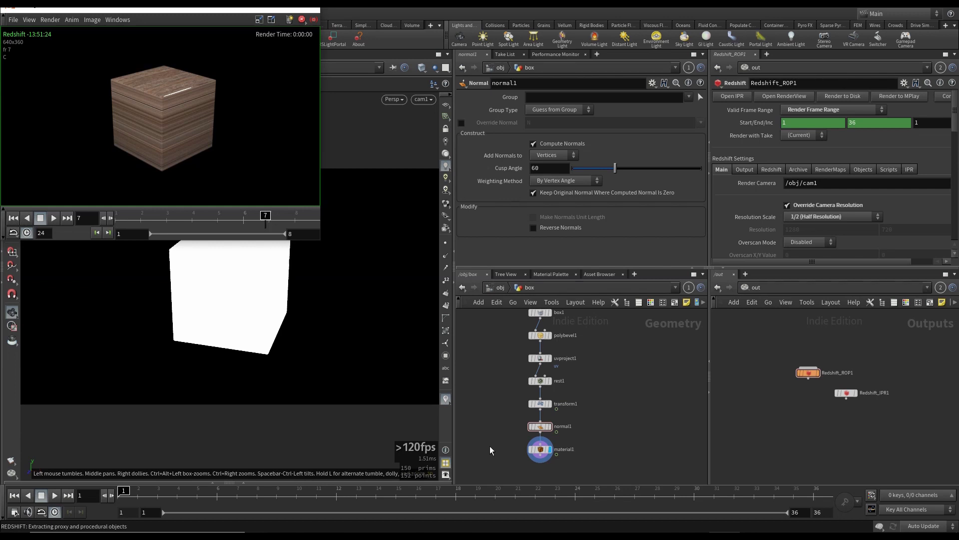
pyautogui.moveTo(495, 435); pyautogui.dragTo(588, 423)
pyautogui.hotkey('alt', 'Tab')
pyautogui.click(303, 14)
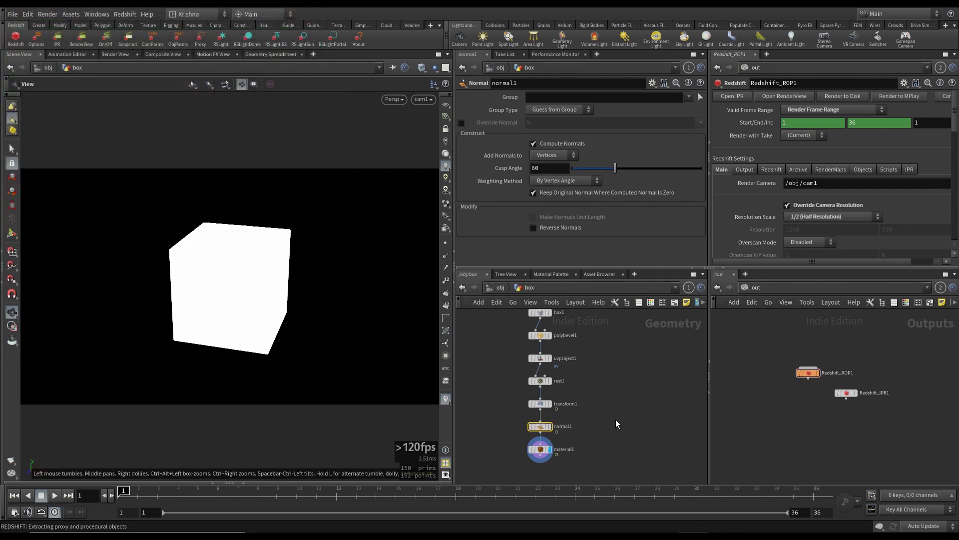
# Step: Set Rest Normals on the rest1 node to Add Normals
pyautogui.moveTo(618, 374); pyautogui.dragTo(516, 387)
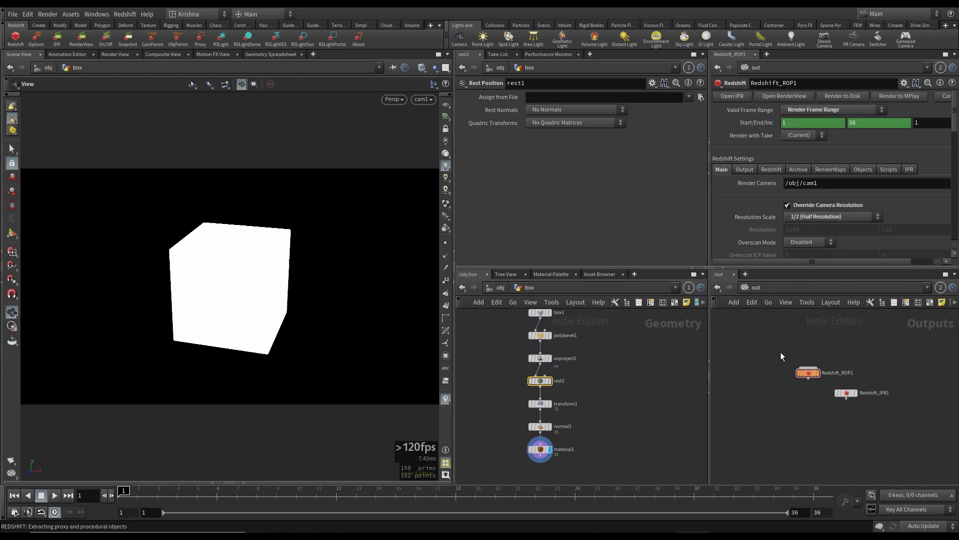
pyautogui.moveTo(799, 379); pyautogui.dragTo(800, 380)
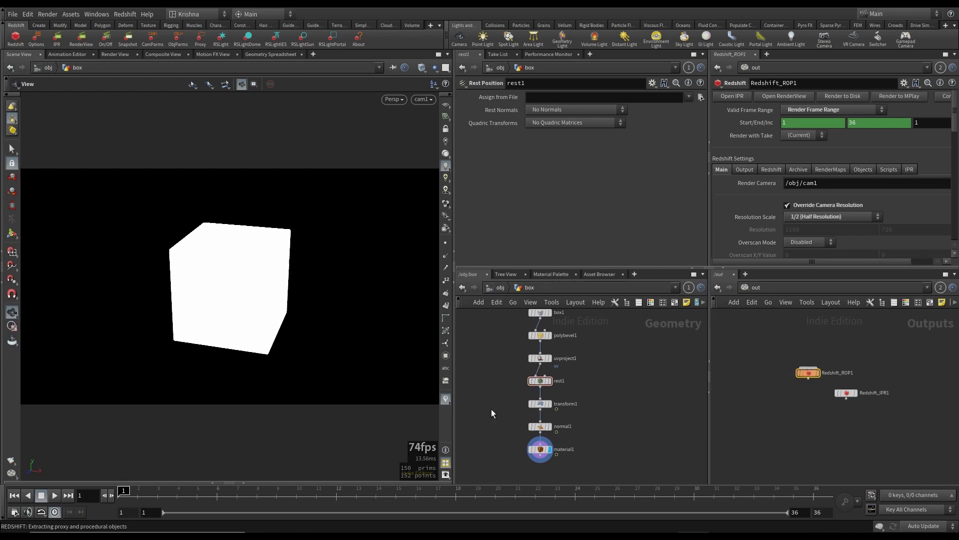
pyautogui.moveTo(521, 432); pyautogui.dragTo(564, 425)
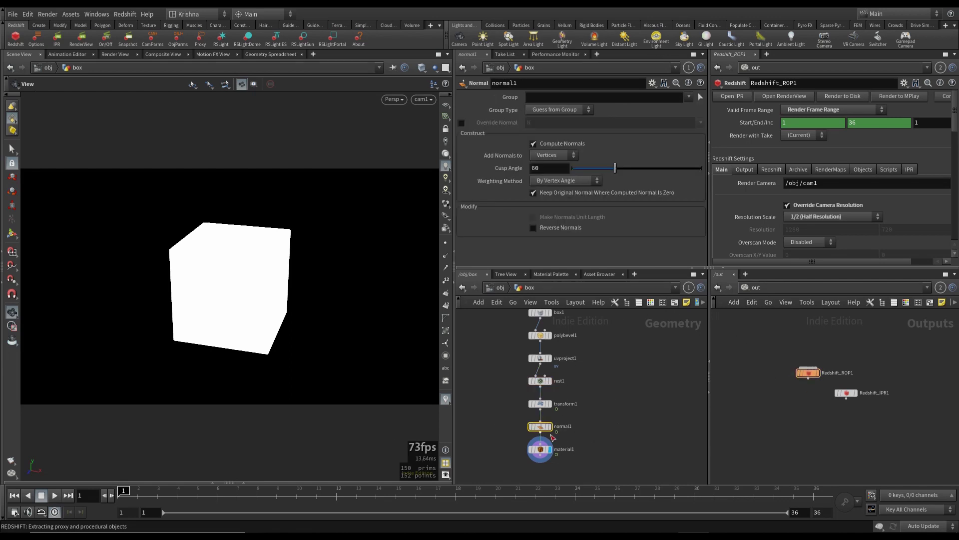
pyautogui.moveTo(540, 428)
pyautogui.click(545, 382)
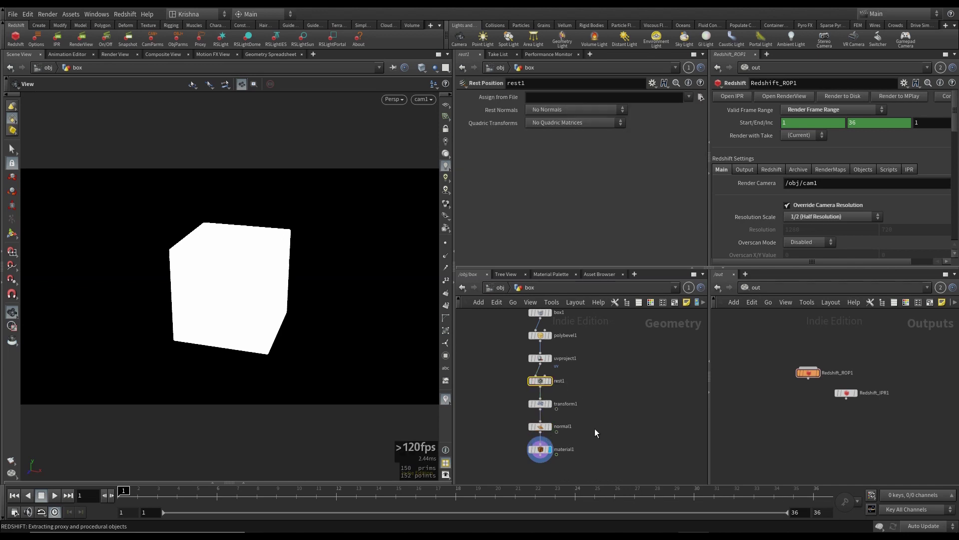
pyautogui.click(597, 407)
pyautogui.click(563, 110)
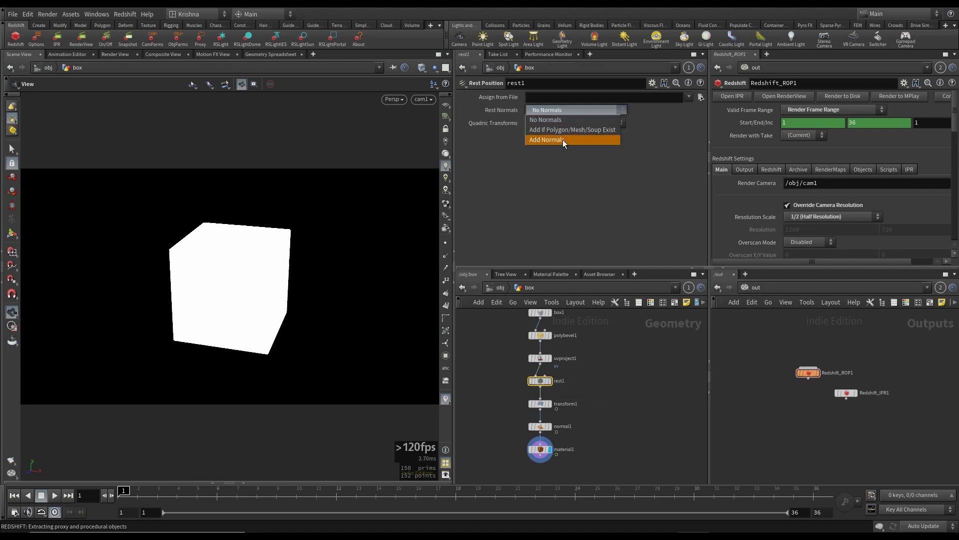
pyautogui.click(562, 140)
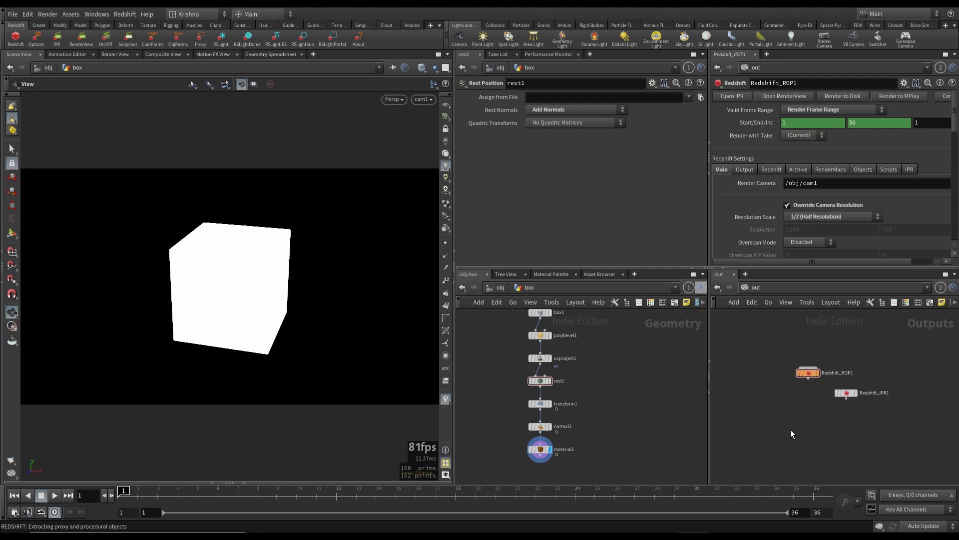
# Step: Save the scene and render the Redshift_ROP1 sequence to MPlay, playing it and scrubbing back to frame 1
pyautogui.hotkey('ctrl', 's')
pyautogui.click(900, 94)
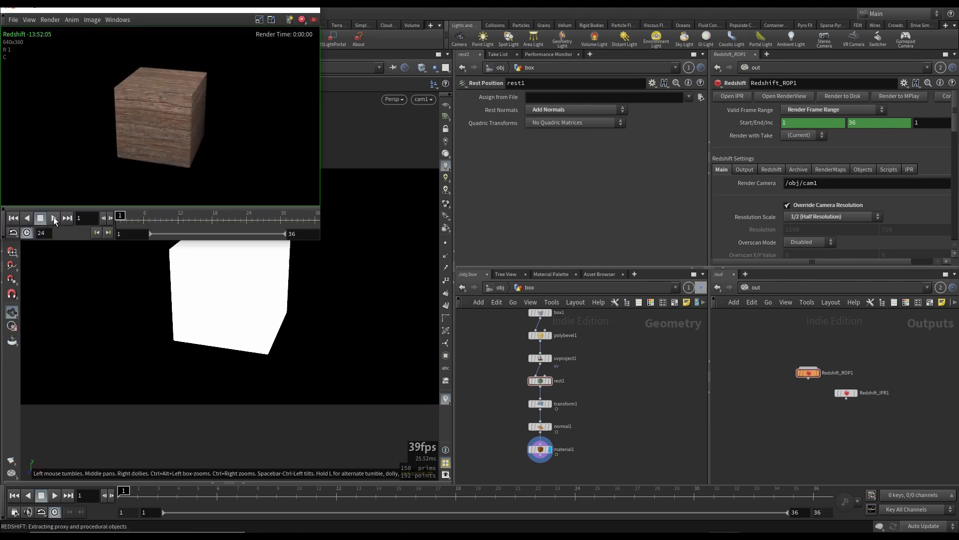
pyautogui.click(53, 217)
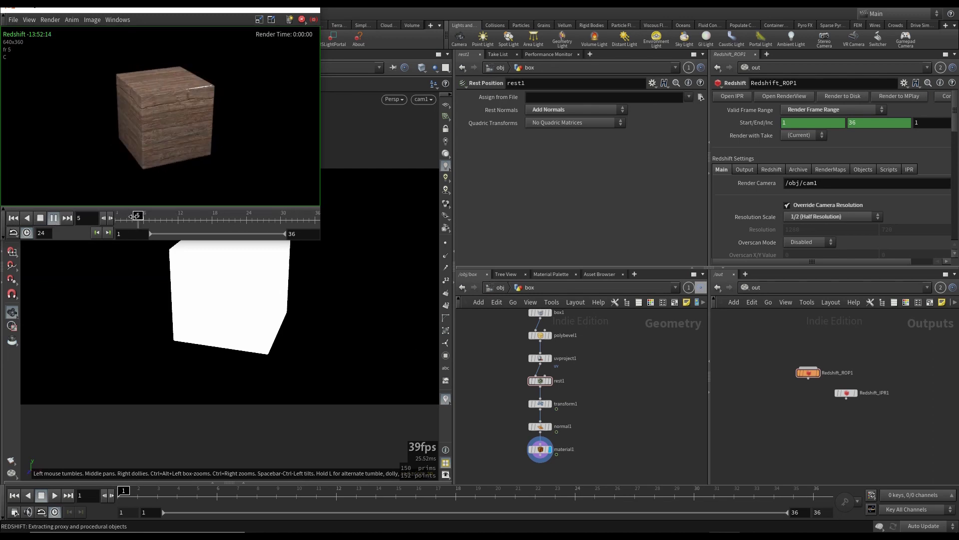
pyautogui.click(181, 215)
pyautogui.moveTo(178, 215)
pyautogui.mouseDown()
pyautogui.moveTo(124, 217)
pyautogui.moveTo(286, 220)
pyautogui.moveTo(119, 219)
pyautogui.mouseUp()
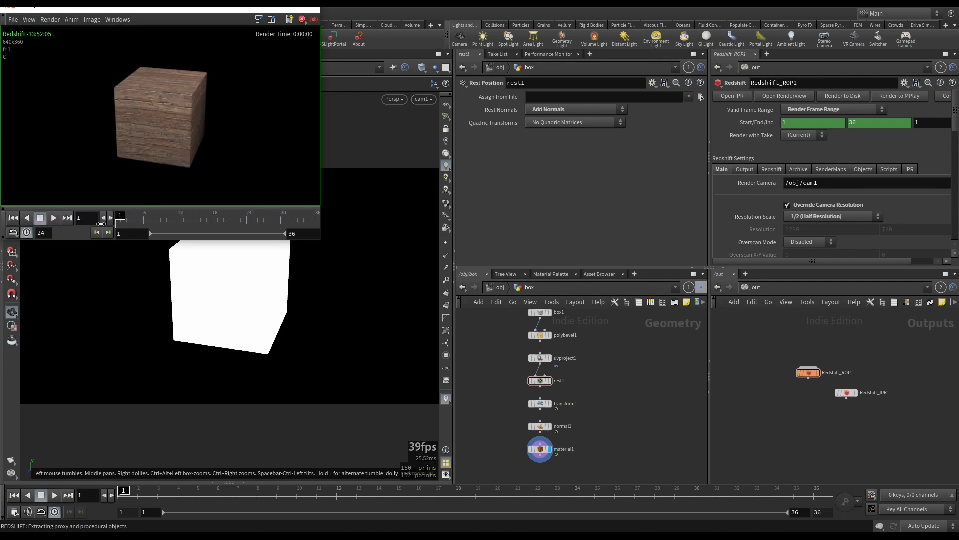
# Step: Open the box material network to check TriPlanar1's Projection Space Type, and examine the inputs of the rest1 node
pyautogui.click(746, 289)
pyautogui.click(757, 321)
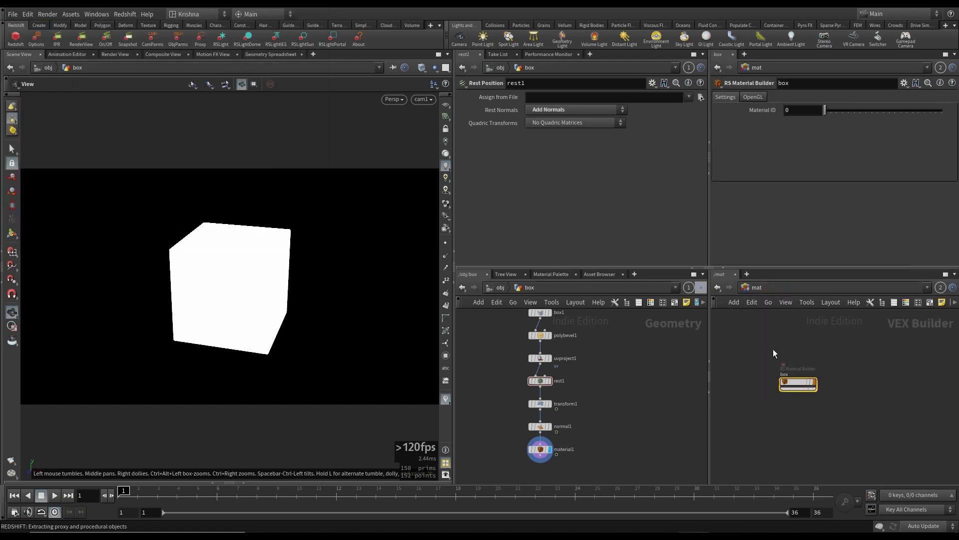
pyautogui.doubleClick(796, 385)
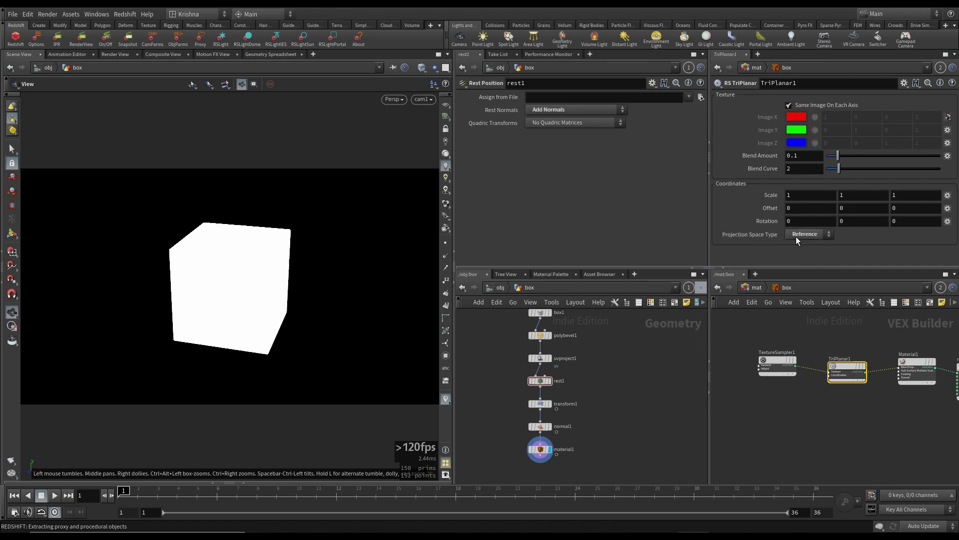
pyautogui.click(533, 382)
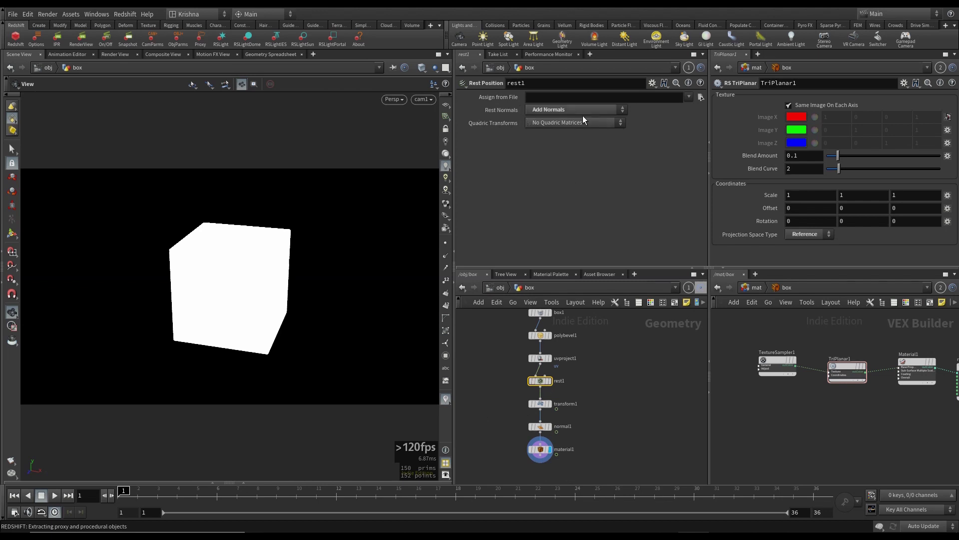
pyautogui.moveTo(540, 379)
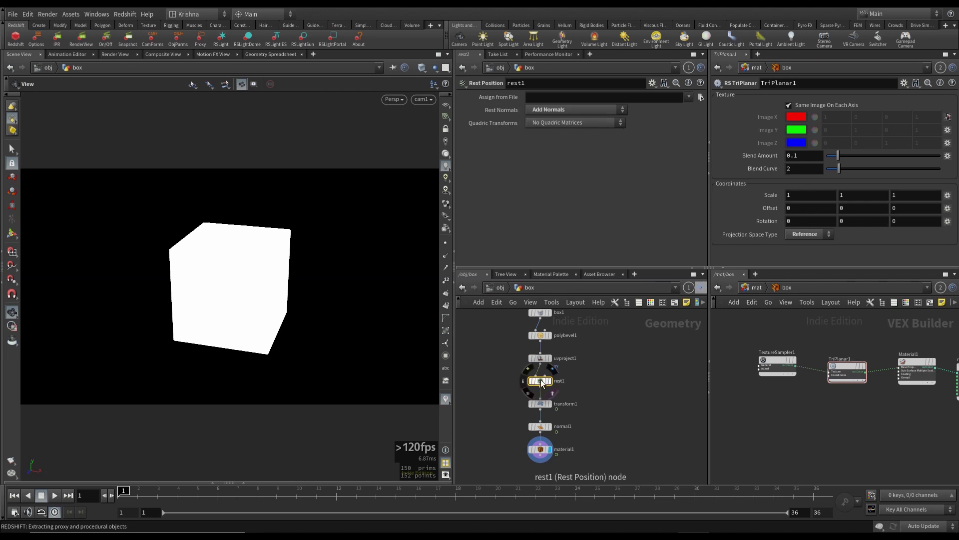
pyautogui.scroll(4, 540, 379)
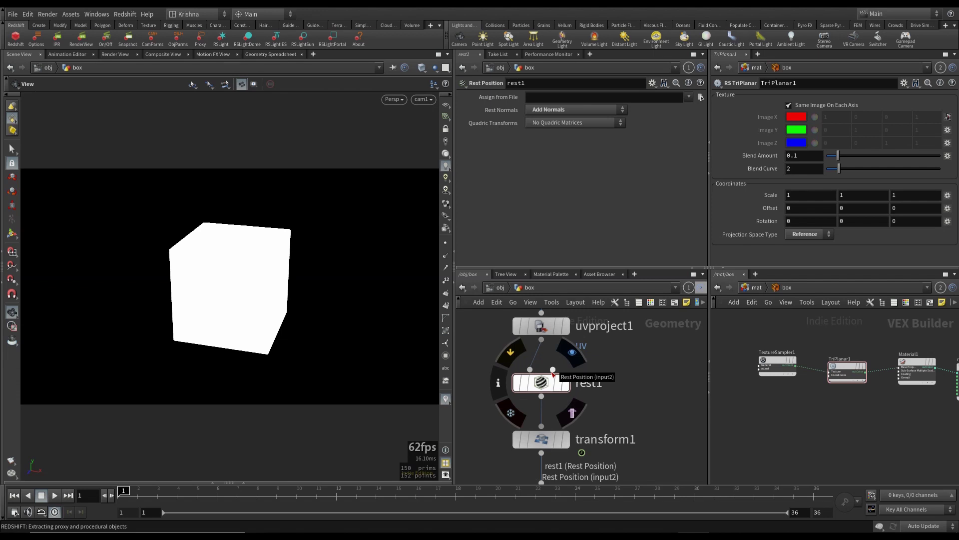
pyautogui.scroll(-4, 631, 385)
# Step: Move rest1 between transform1 and normal1, and wire uvproject1's output into rest1's second input
pyautogui.moveTo(551, 351); pyautogui.dragTo(529, 351)
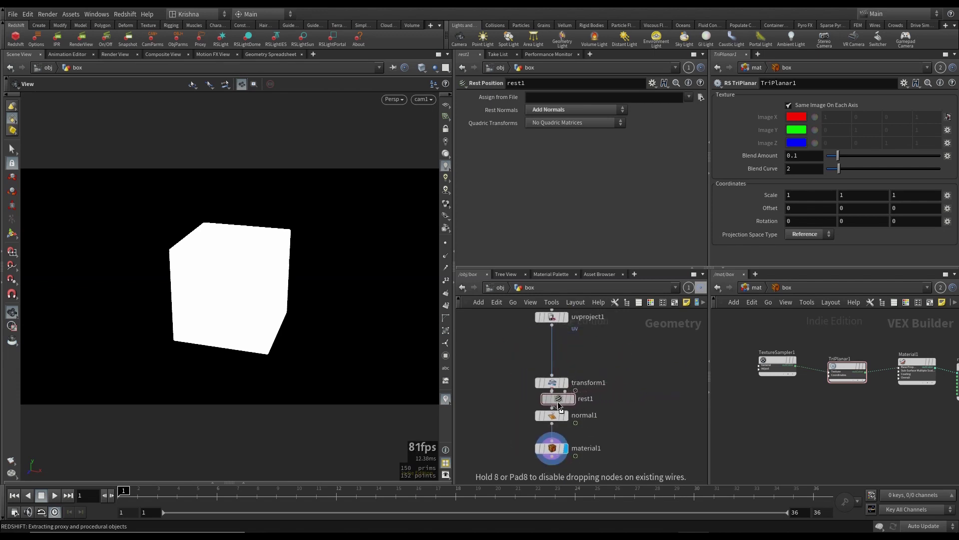
pyautogui.moveTo(558, 403); pyautogui.dragTo(509, 359)
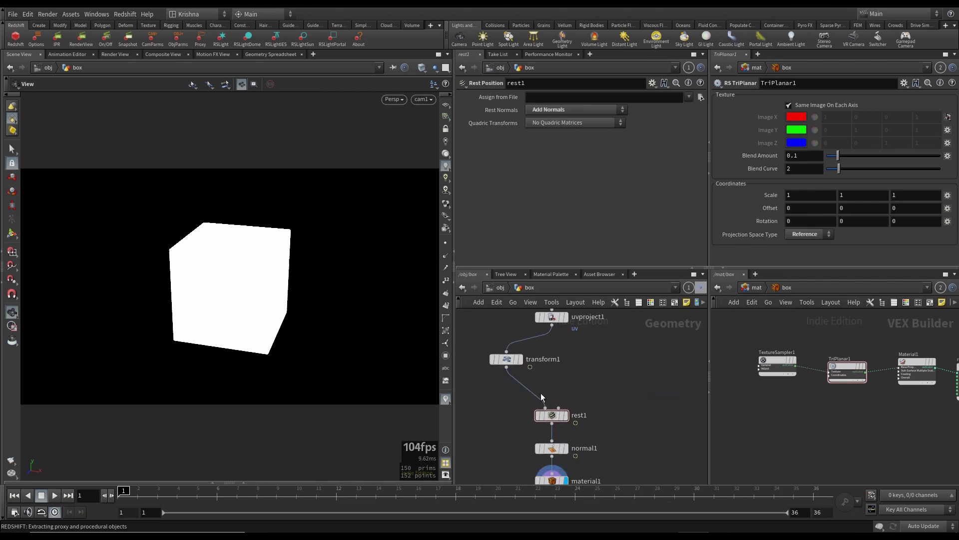
pyautogui.click(559, 408)
pyautogui.click(561, 347)
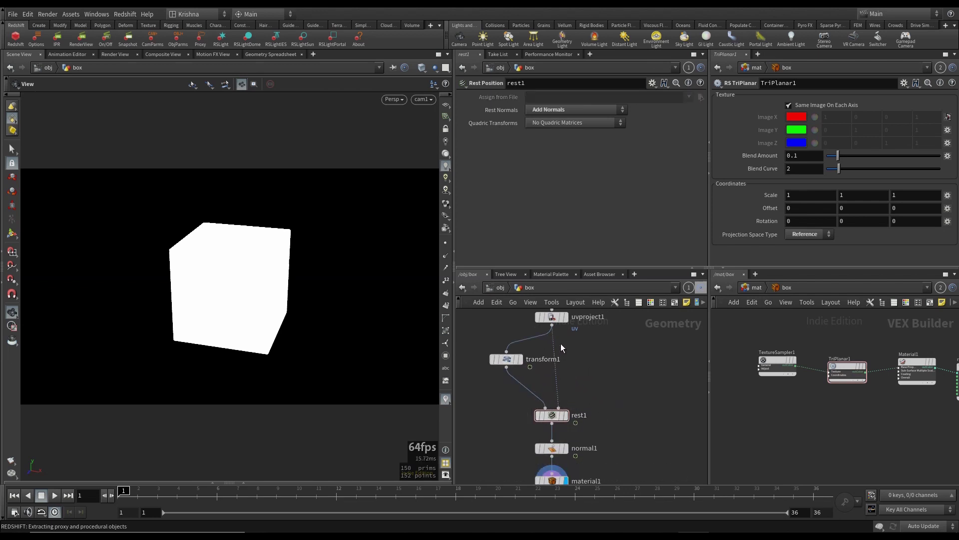
pyautogui.scroll(-2, 589, 367)
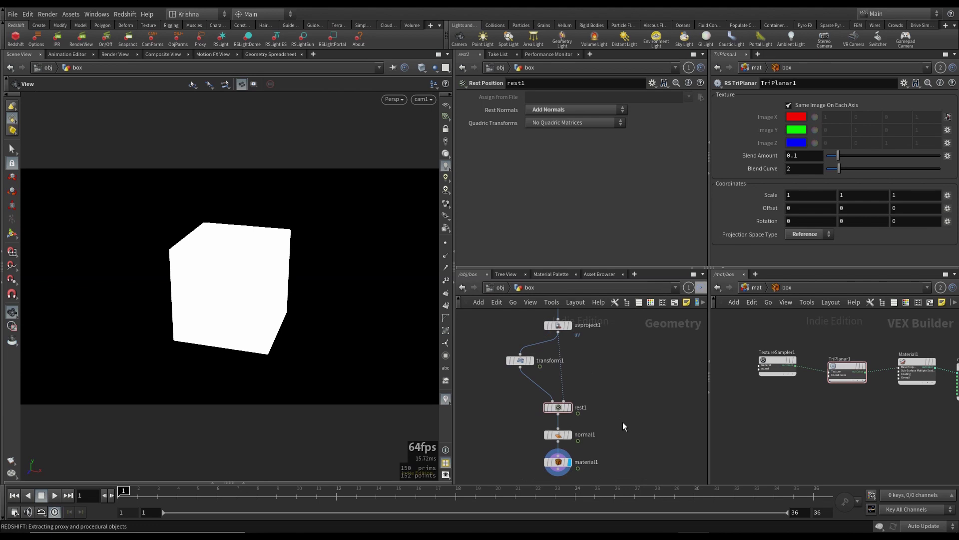
pyautogui.moveTo(623, 426); pyautogui.dragTo(621, 416, button='middle')
# Step: Save the scene, return to the out network, and render the Redshift_ROP1 sequence to MPlay
pyautogui.hotkey('ctrl', 's')
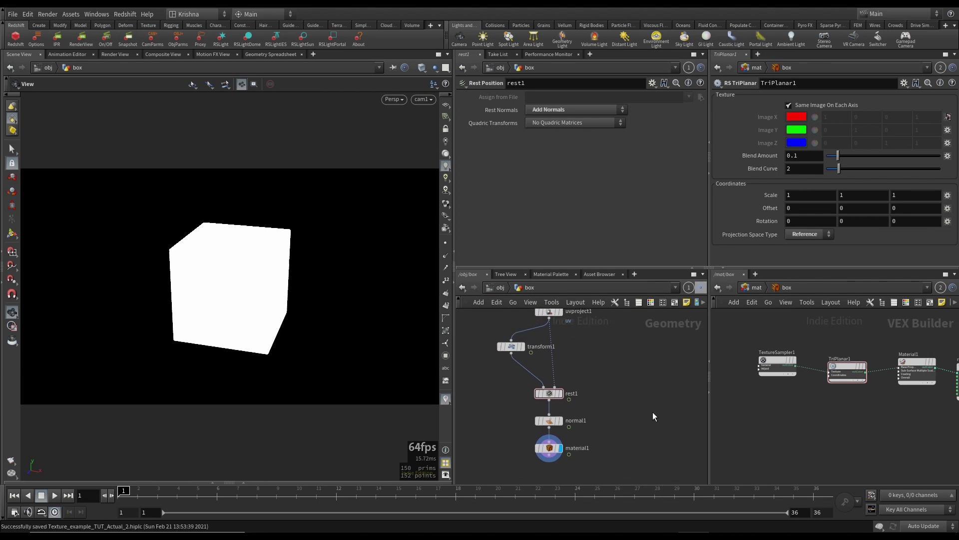
pyautogui.click(749, 287)
pyautogui.click(755, 289)
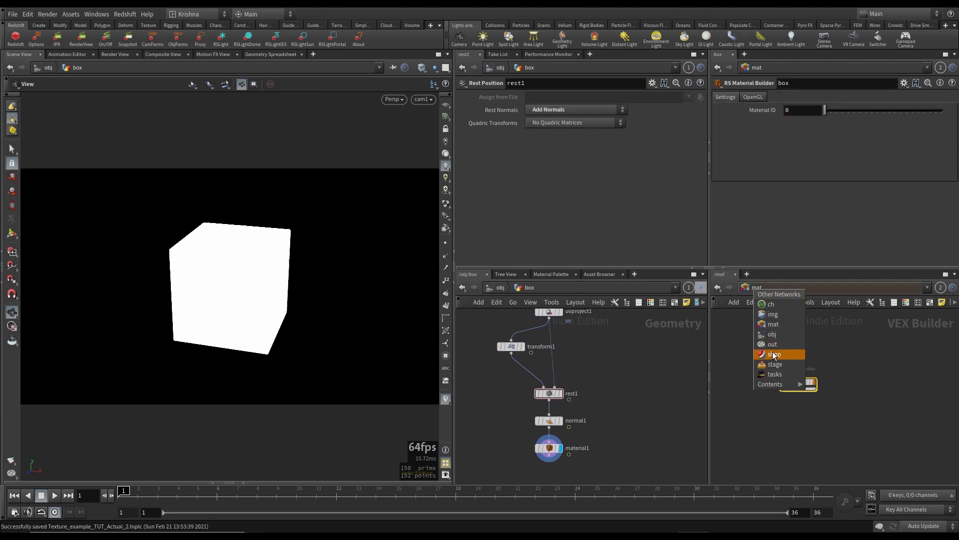
pyautogui.click(769, 343)
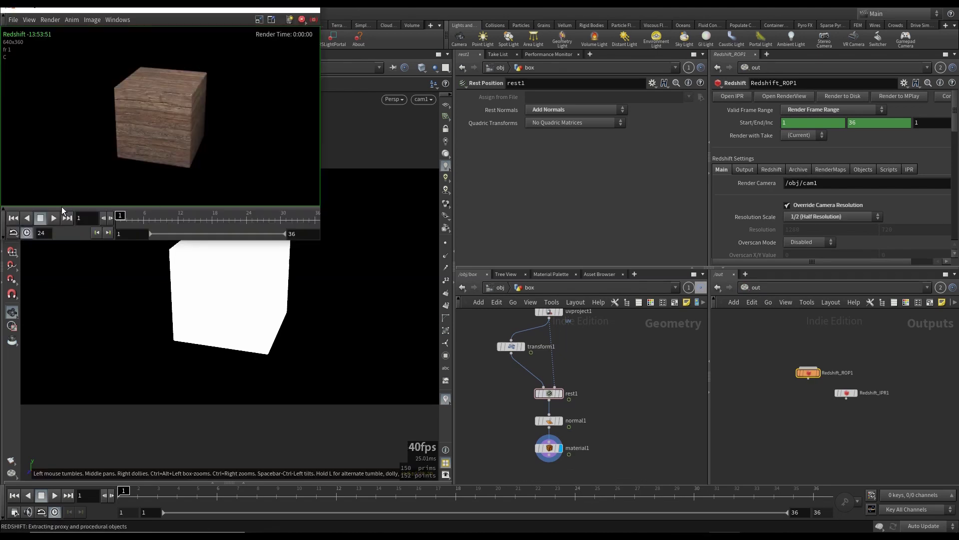
# Step: Play the re-rendered cube rotation in MPlay, scrub it back near the start, and close the player
pyautogui.click(54, 218)
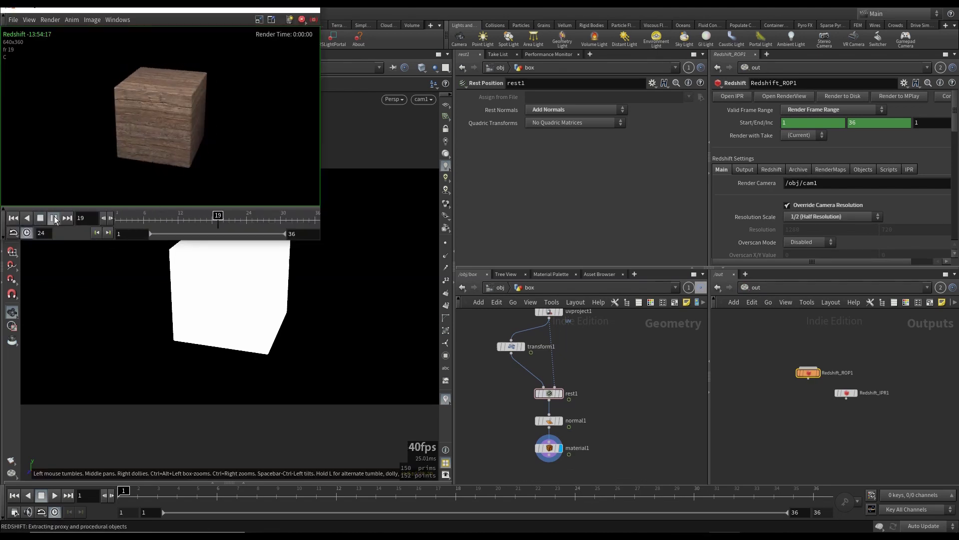
pyautogui.moveTo(147, 220)
pyautogui.mouseDown()
pyautogui.moveTo(124, 221)
pyautogui.moveTo(280, 221)
pyautogui.moveTo(122, 222)
pyautogui.mouseUp()
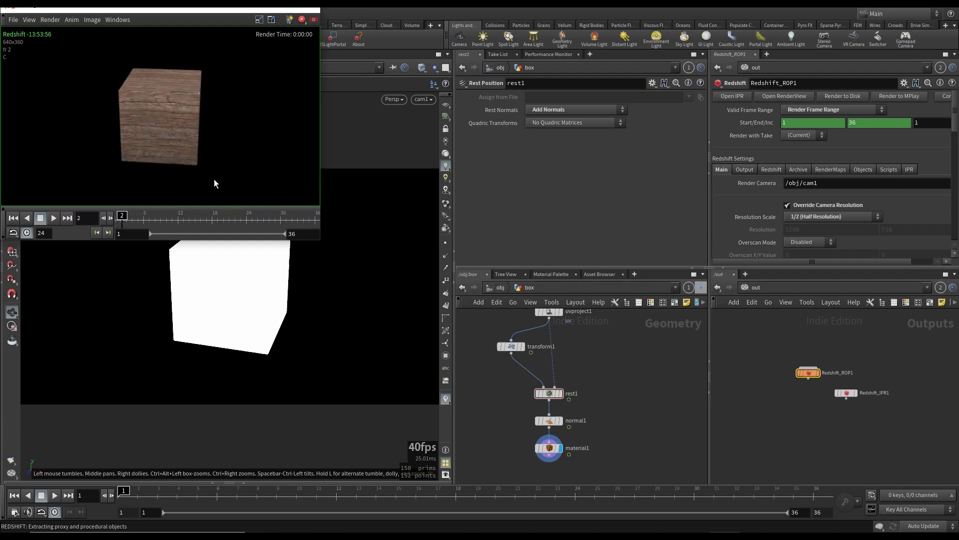
pyautogui.click(305, 11)
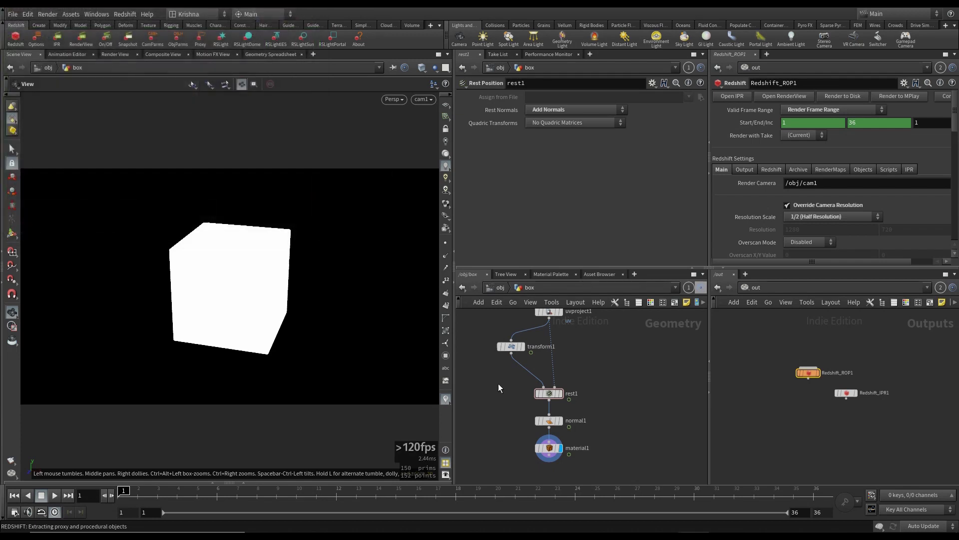
# Step: Remove the Y rotation expression from transform1 and set its Y rotation to 0
pyautogui.click(510, 346)
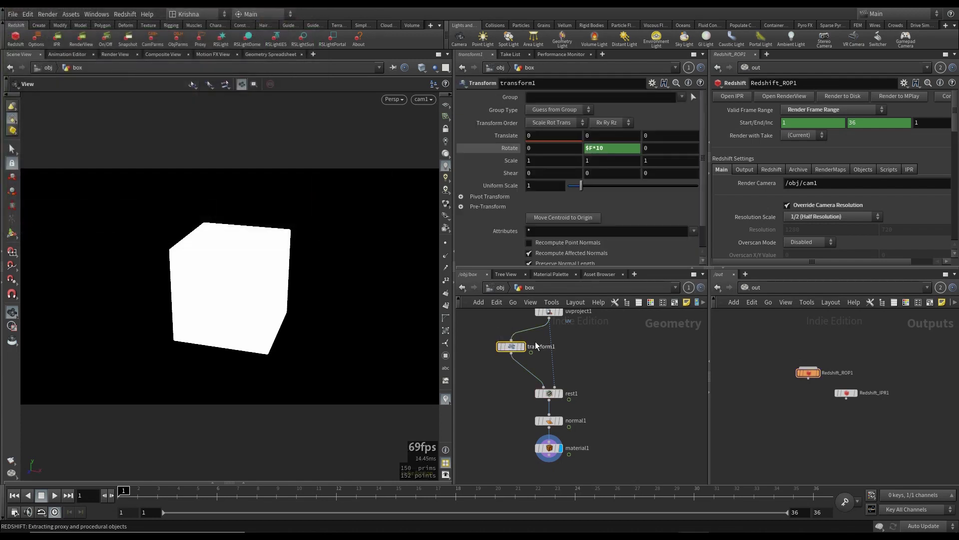
pyautogui.rightClick(511, 154)
pyautogui.click(535, 266)
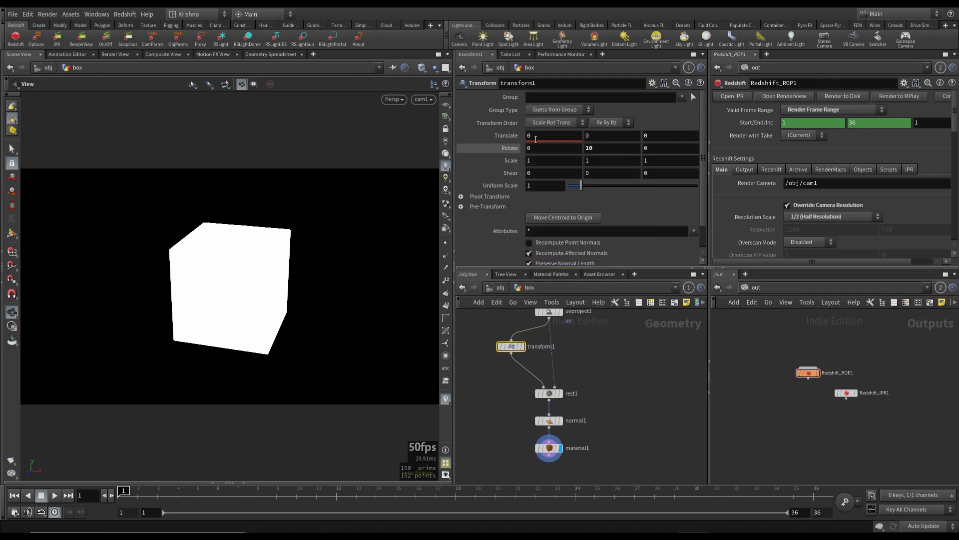
pyautogui.click(605, 151)
pyautogui.write('0')
pyautogui.press('Return')
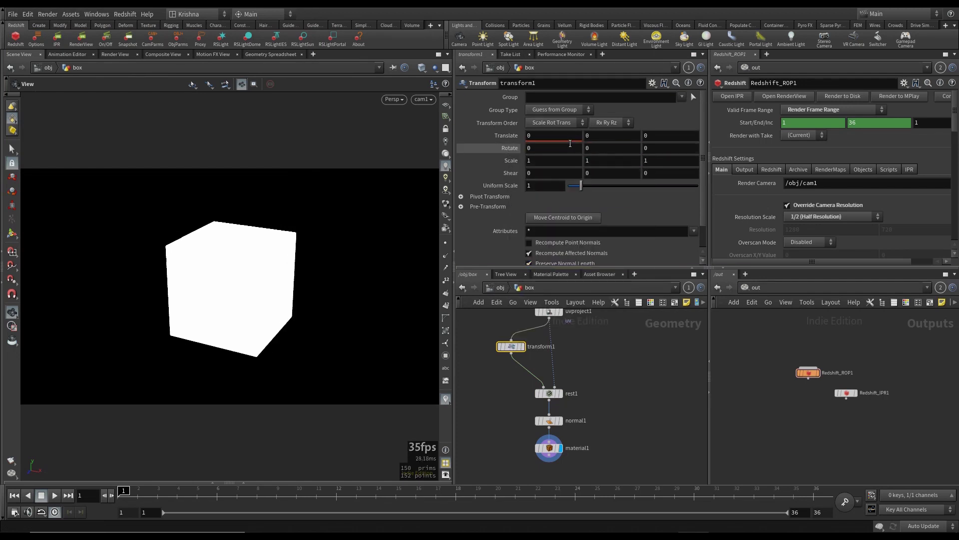
# Step: Keyframe transform1's X translation at 0 on frame 1 and 2 on frame 36
pyautogui.keyDown('alt'); pyautogui.click(562, 135); pyautogui.keyUp('alt')
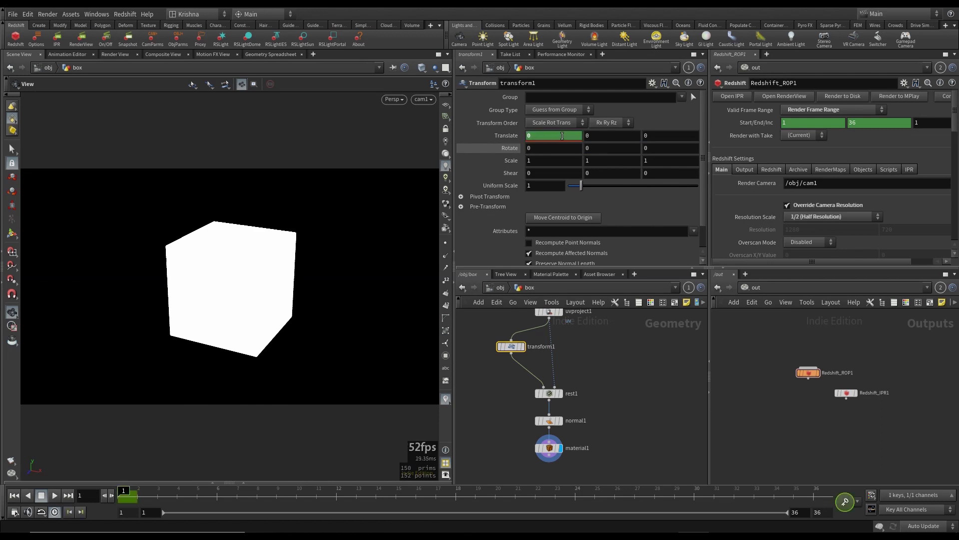
pyautogui.click(813, 493)
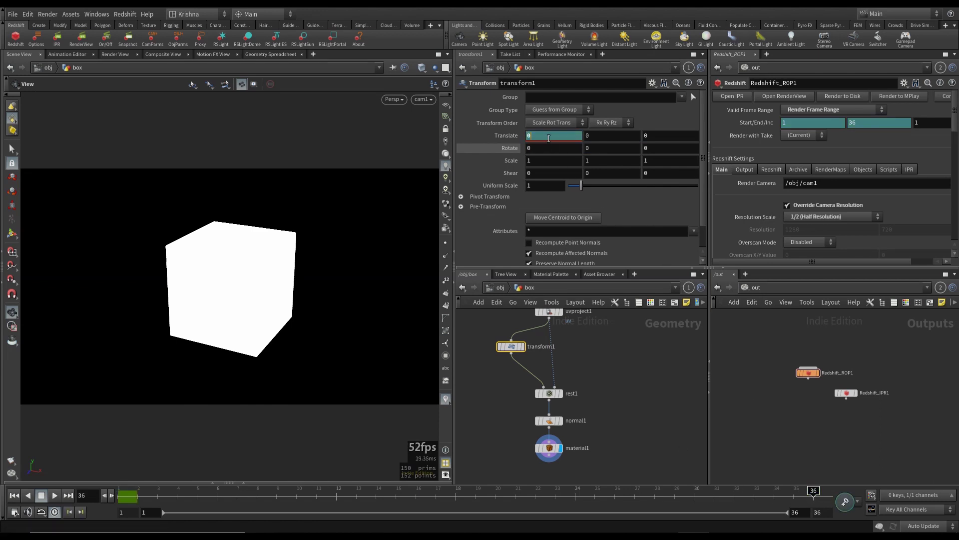
pyautogui.write('2')
pyautogui.press('Return')
pyautogui.keyDown('alt'); pyautogui.click(548, 135); pyautogui.keyUp('alt')
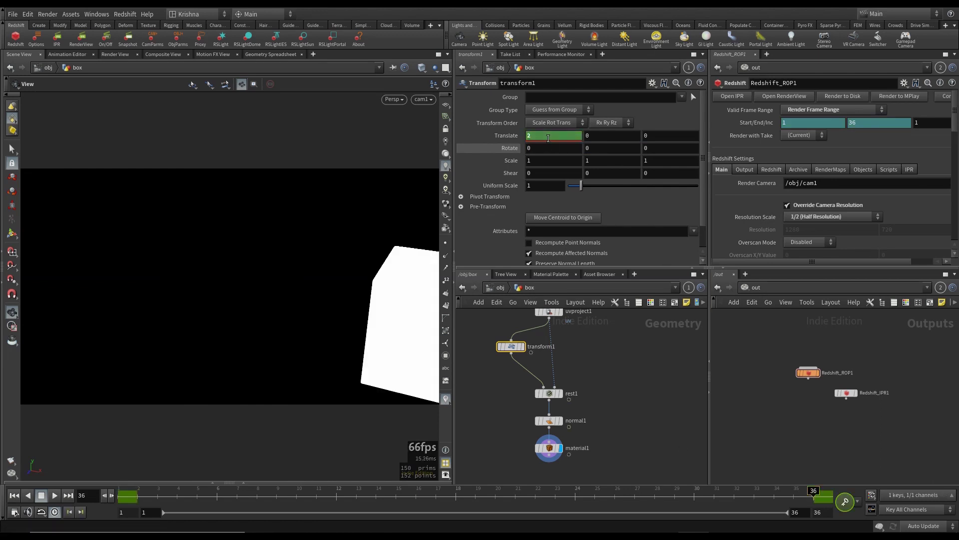
# Step: Return to frame 1, save the scene, and render the Redshift_ROP1 sequence of the X translation to MPlay
pyautogui.click(14, 495)
pyautogui.moveTo(120, 490)
pyautogui.mouseDown()
pyautogui.moveTo(495, 491)
pyautogui.moveTo(121, 491)
pyautogui.mouseUp()
pyautogui.hotkey('ctrl', 's')
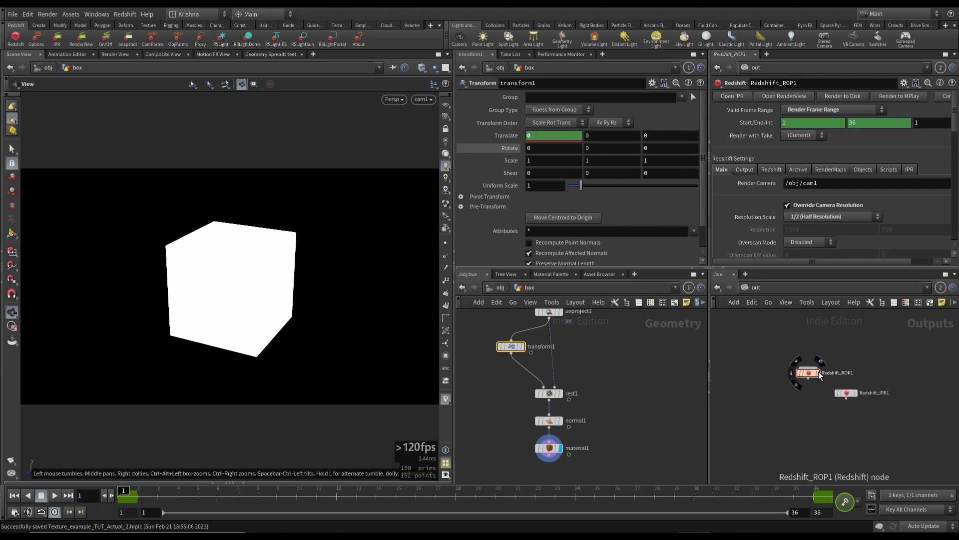
pyautogui.click(895, 97)
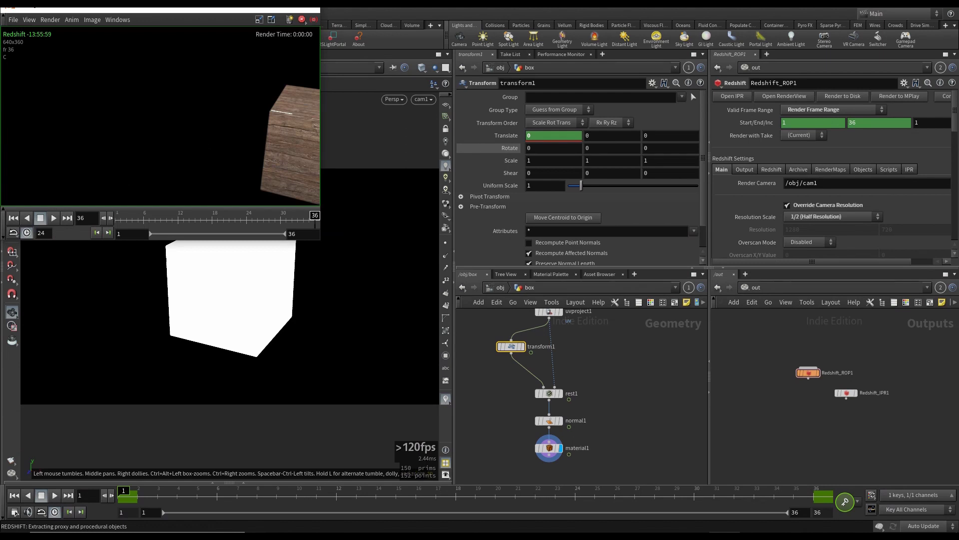
# Step: Play and scrub the rendered cube translation in MPlay, close the player, and go up to the obj level
pyautogui.click(13, 218)
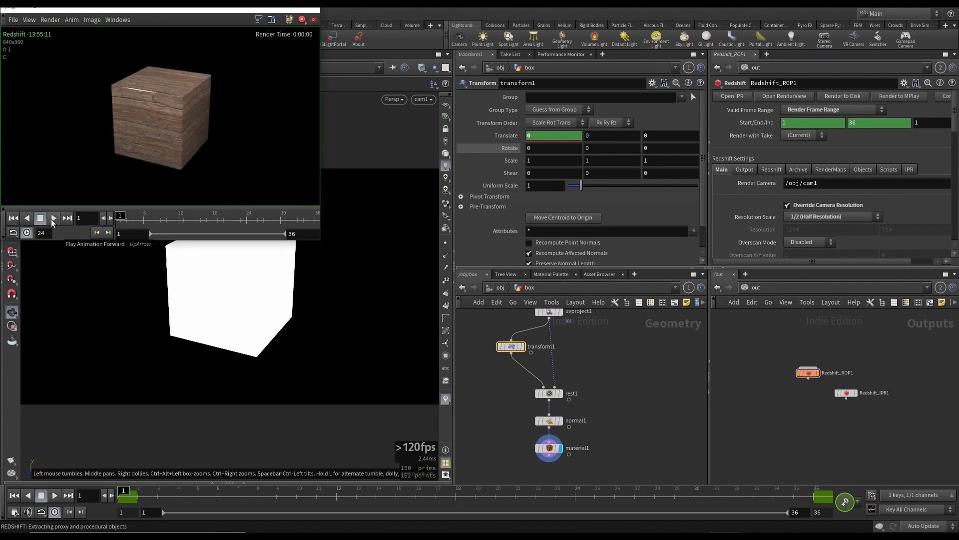
pyautogui.click(53, 219)
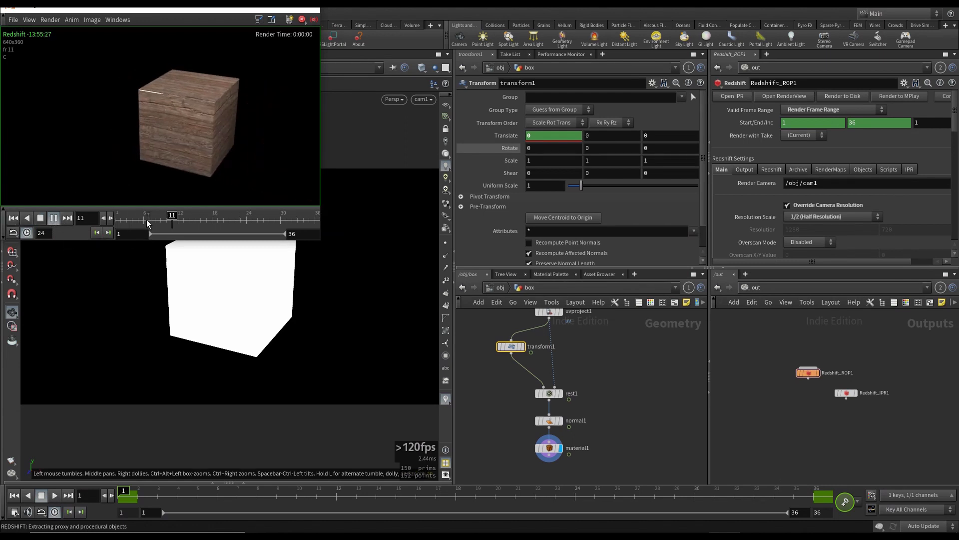
pyautogui.moveTo(148, 224)
pyautogui.mouseDown()
pyautogui.moveTo(241, 222)
pyautogui.moveTo(120, 223)
pyautogui.mouseUp()
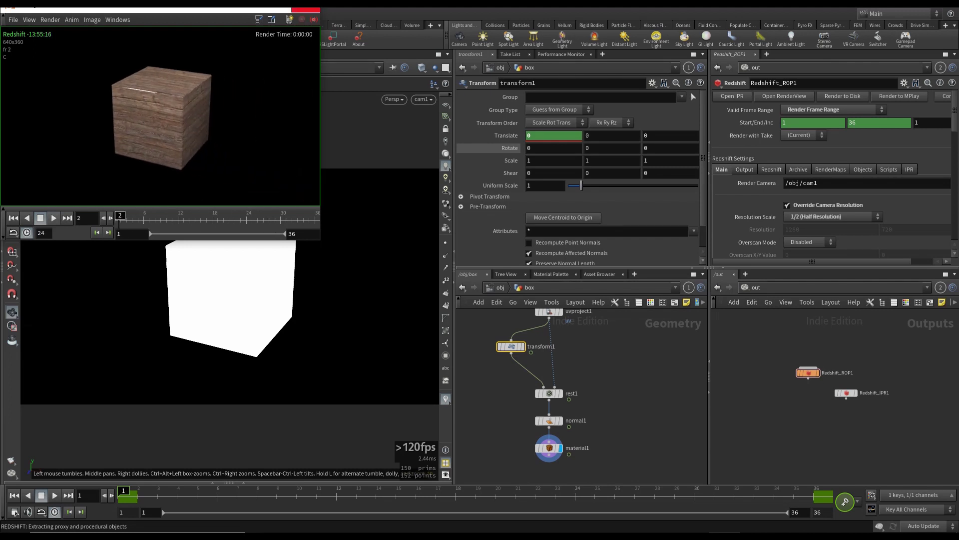
pyautogui.click(305, 10)
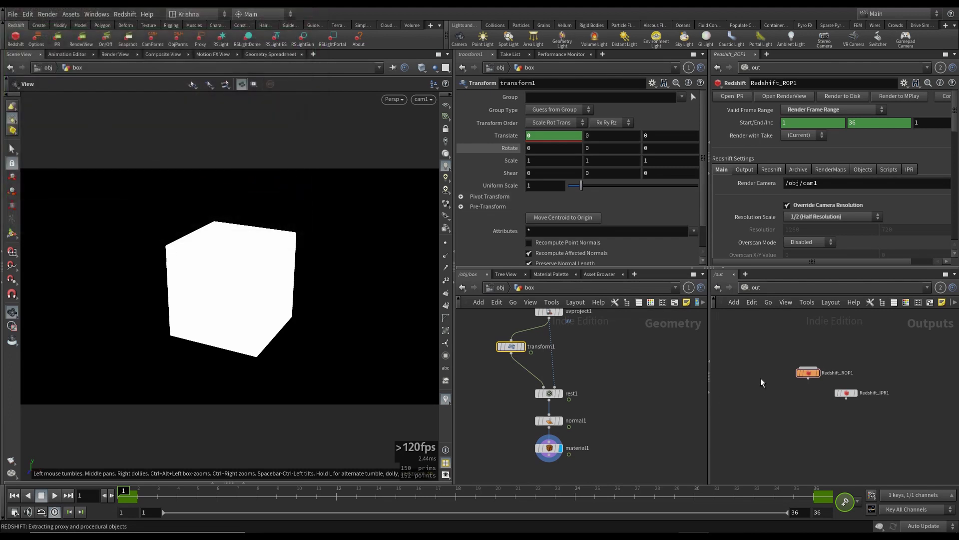
pyautogui.click(500, 287)
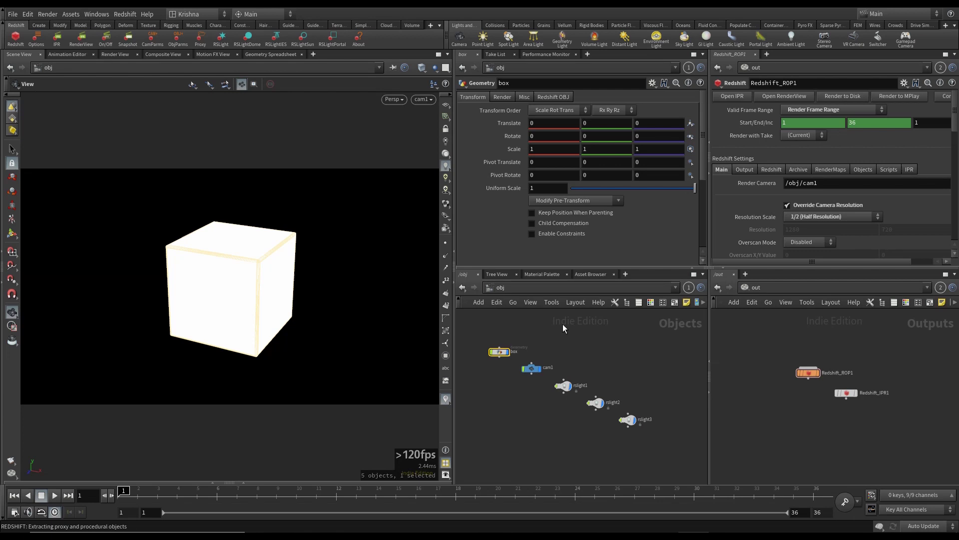
# Step: Switch to the browser and look through the products on the Resilient Picture Company Gumroad page
pyautogui.hotkey('alt', 'Tab')
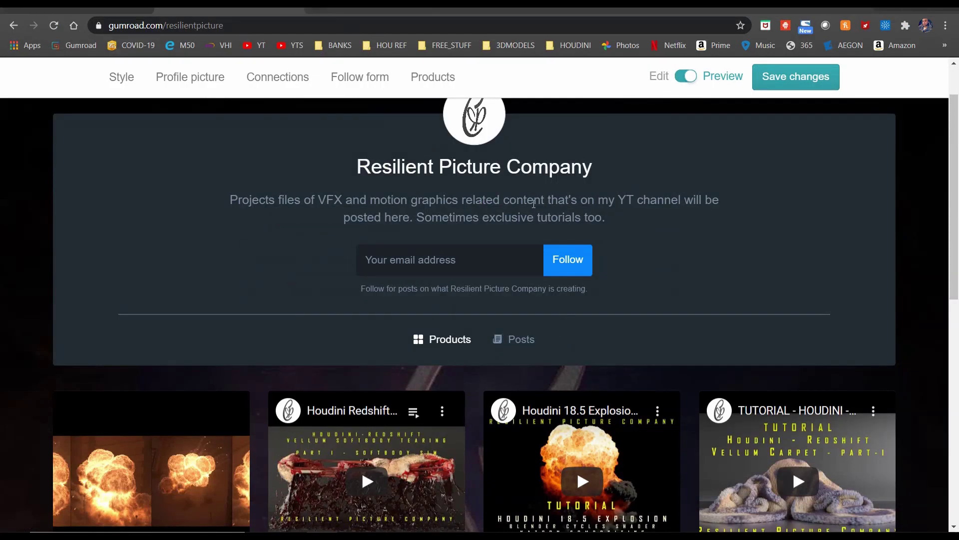
pyautogui.scroll(-6, 705, 277)
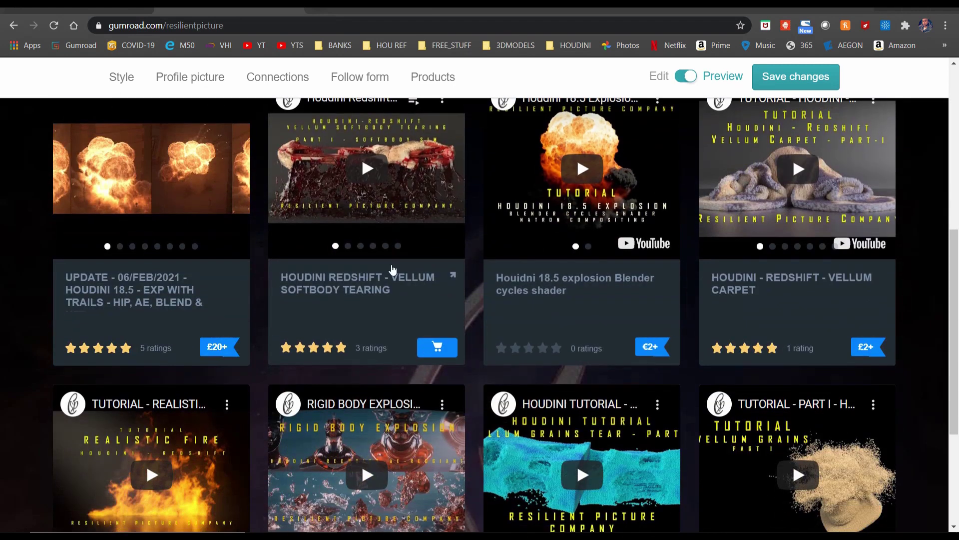
pyautogui.scroll(-4, 862, 306)
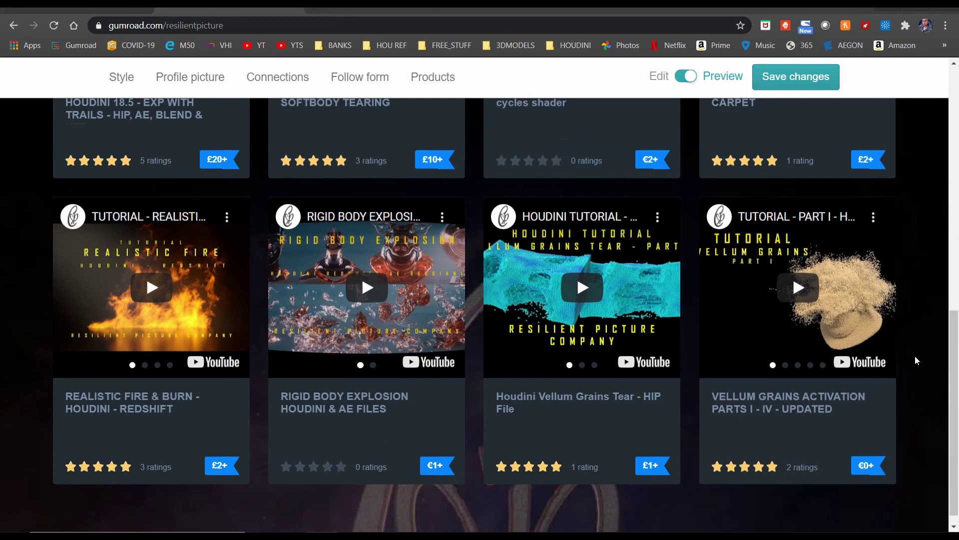
pyautogui.scroll(-1, 915, 356)
pyautogui.scroll(2, 915, 356)
pyautogui.scroll(3, 916, 356)
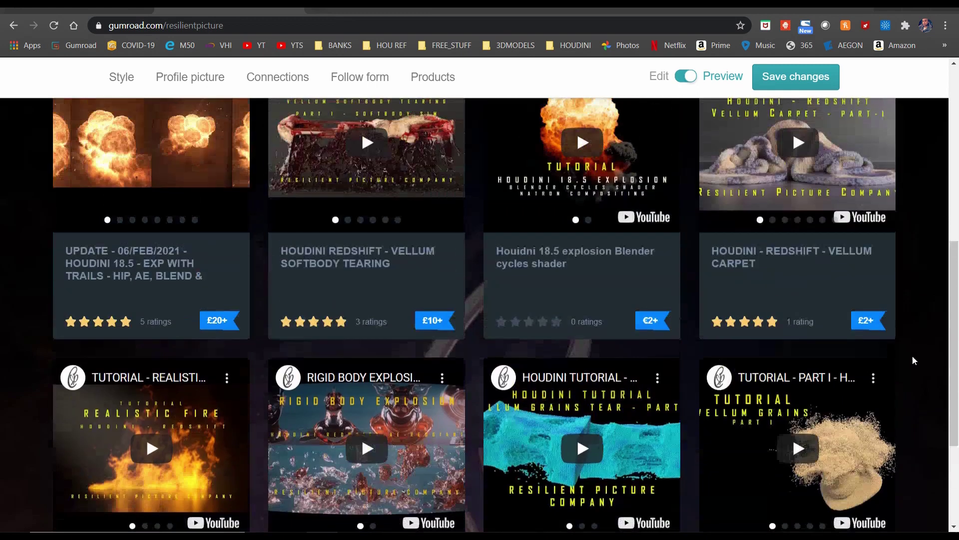
pyautogui.scroll(-3, 902, 346)
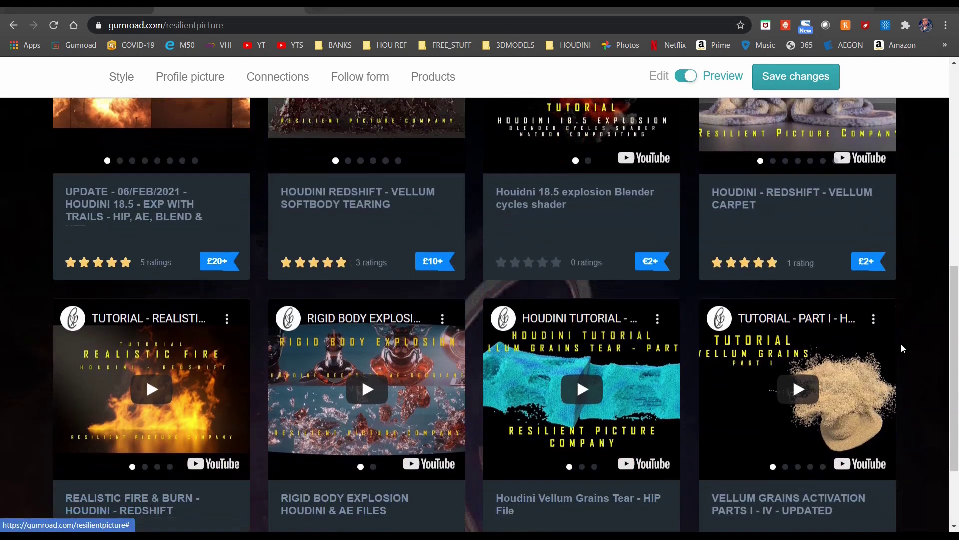
pyautogui.scroll(1, 902, 346)
pyautogui.scroll(2, 901, 343)
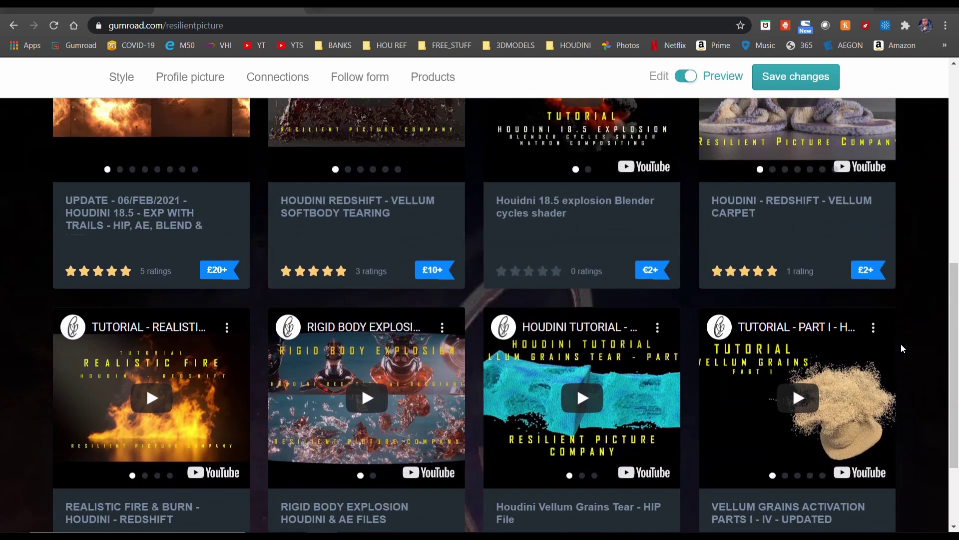